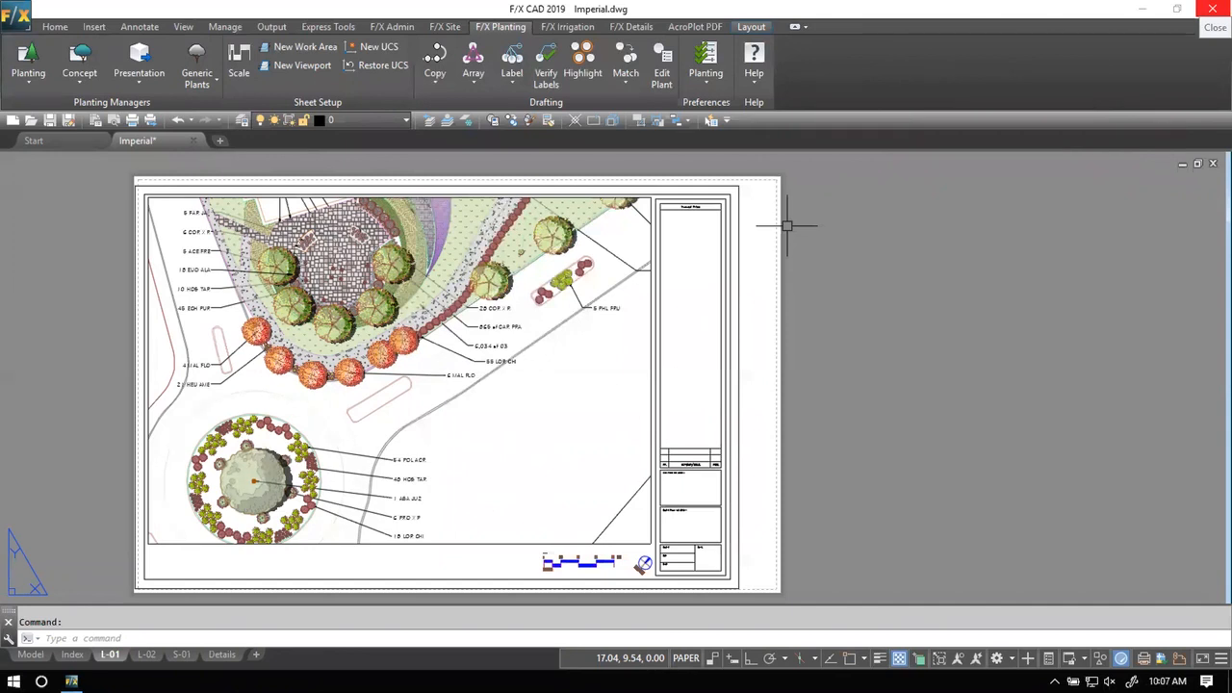
Step: Start plotting the L-01 layout and choose DWG To PDF.pc3 as the plotter
click(503, 453)
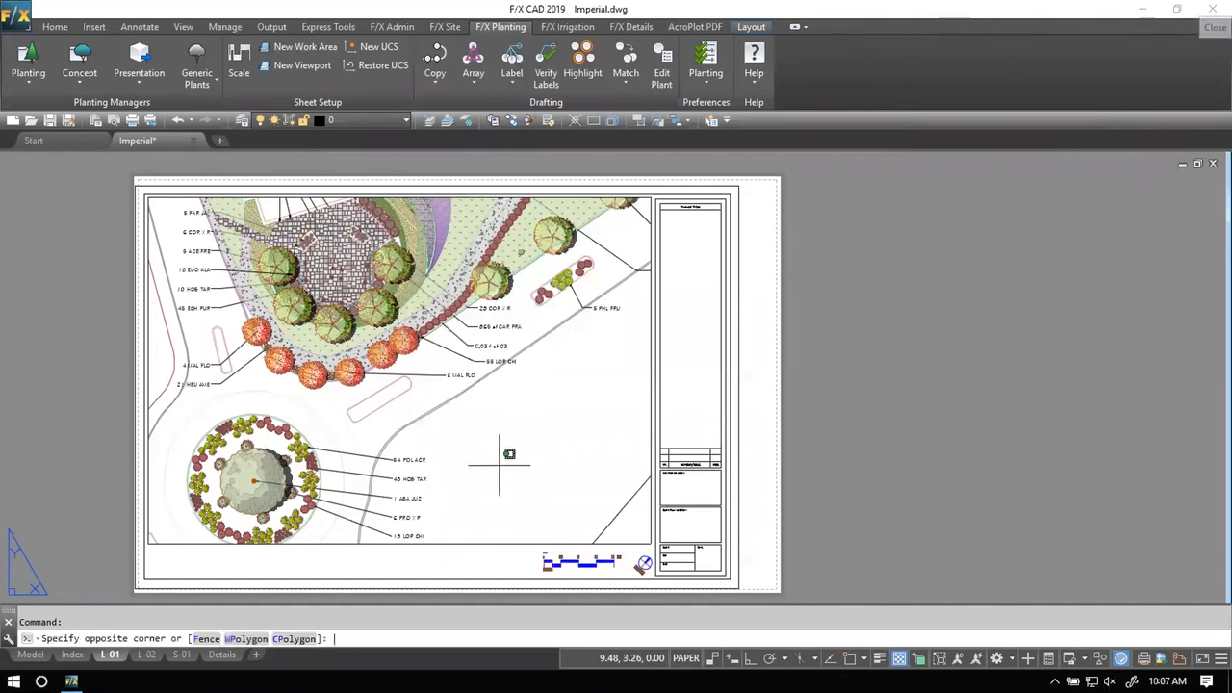
key(Escape)
text(plot)
key(Return)
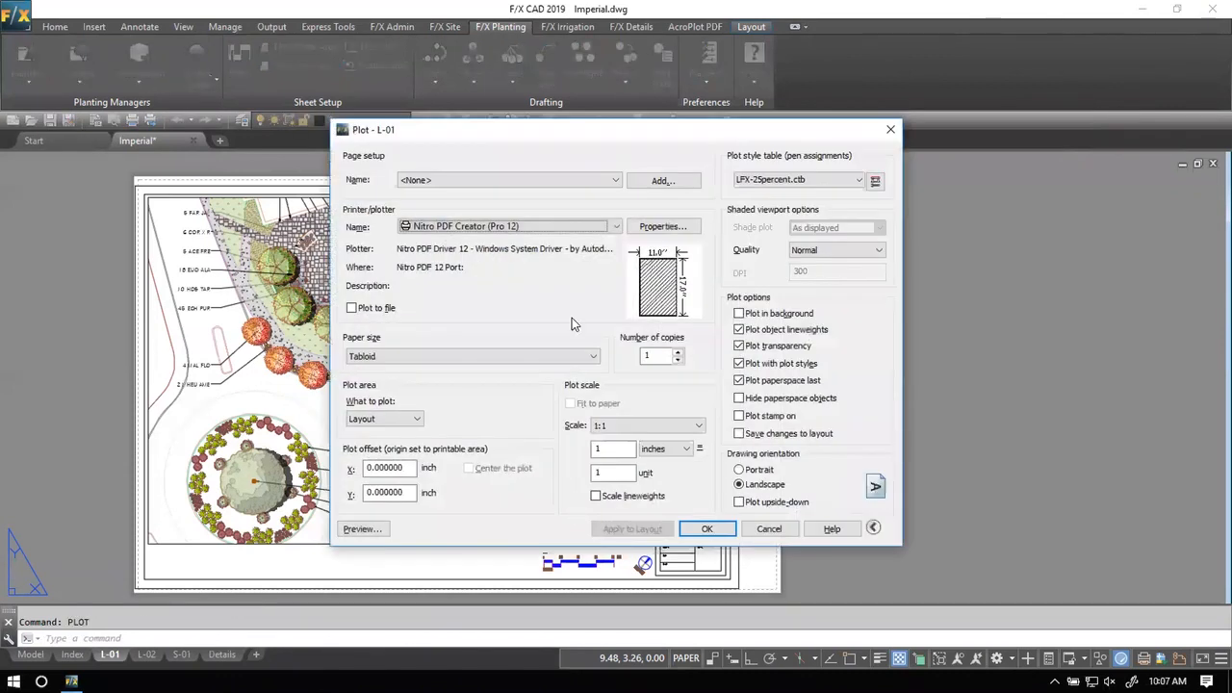
click(874, 529)
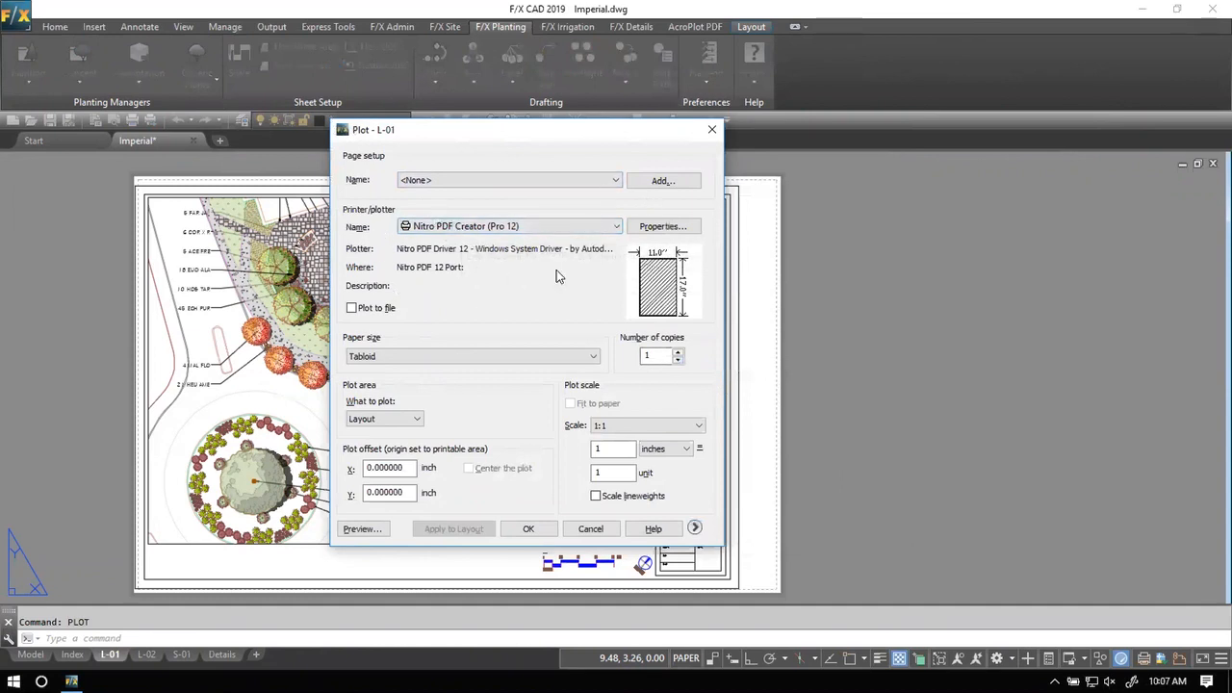
click(606, 229)
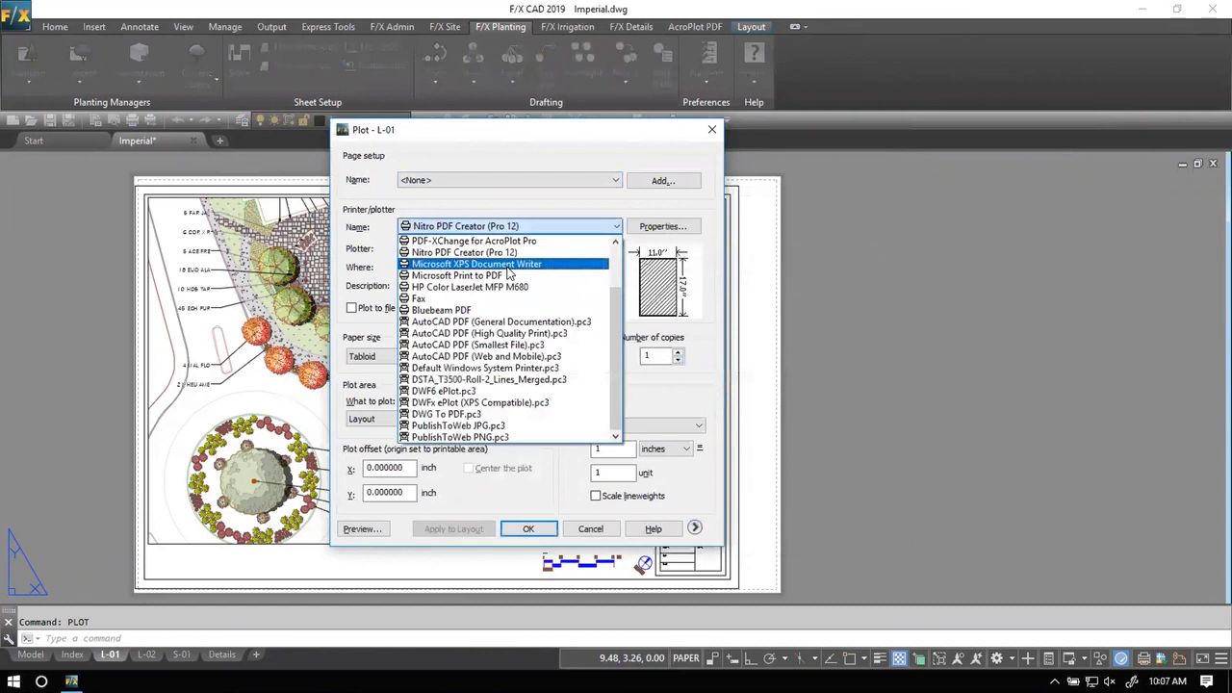
click(517, 413)
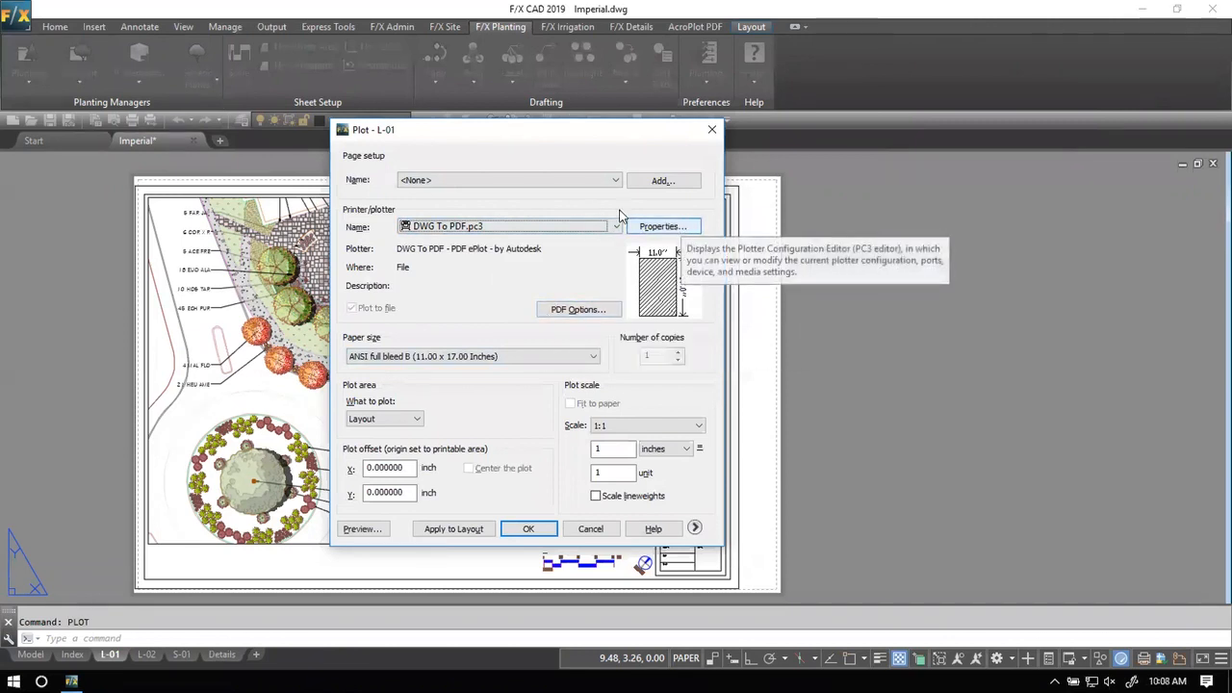
Step: Open the custom properties of the DWG To PDF plotter configuration to reach its PDF options
click(675, 226)
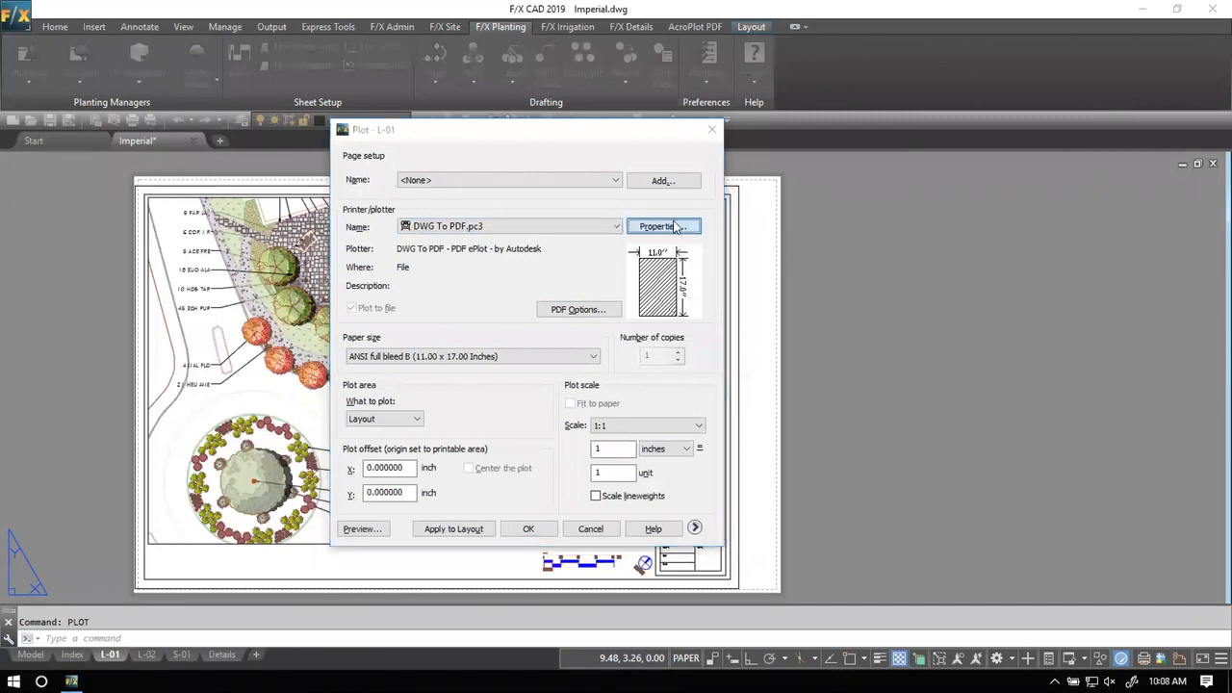
drag(864, 276, 509, 167)
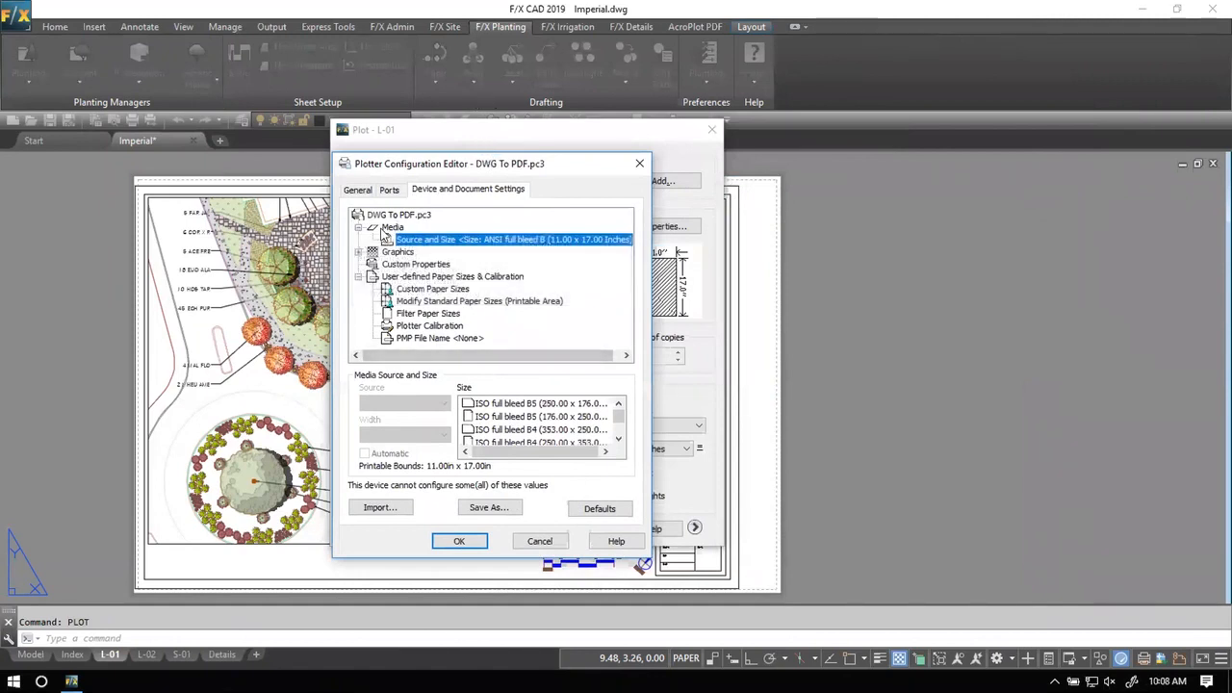
click(404, 265)
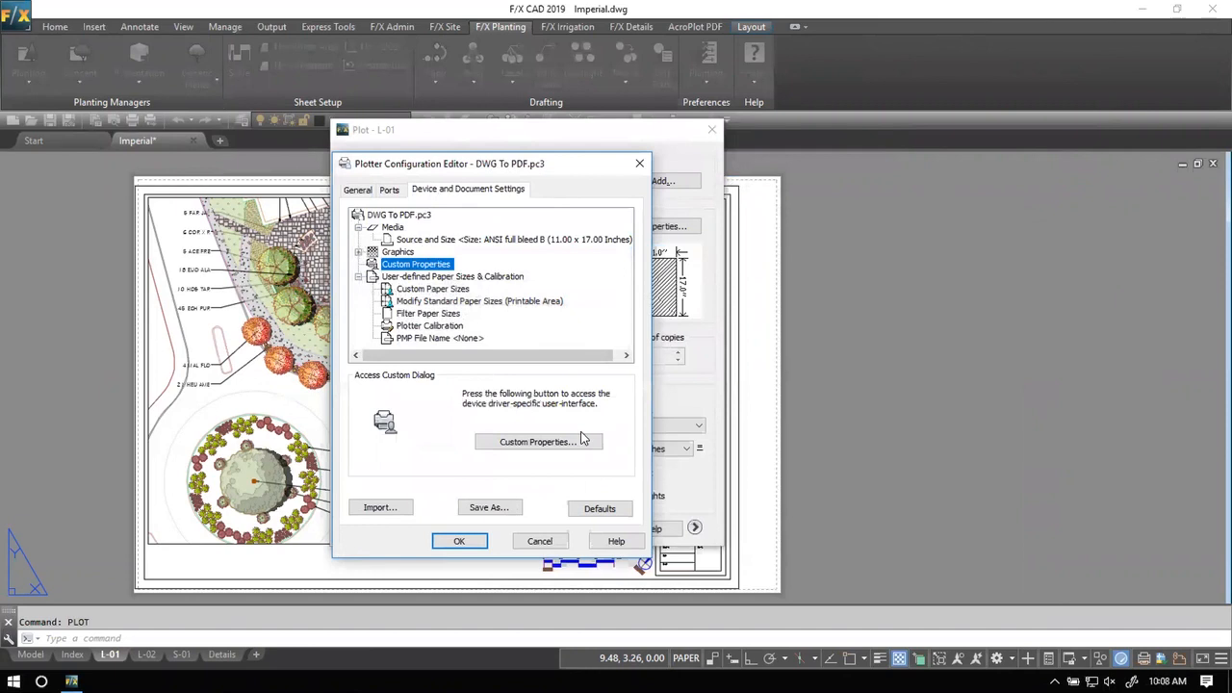
click(537, 442)
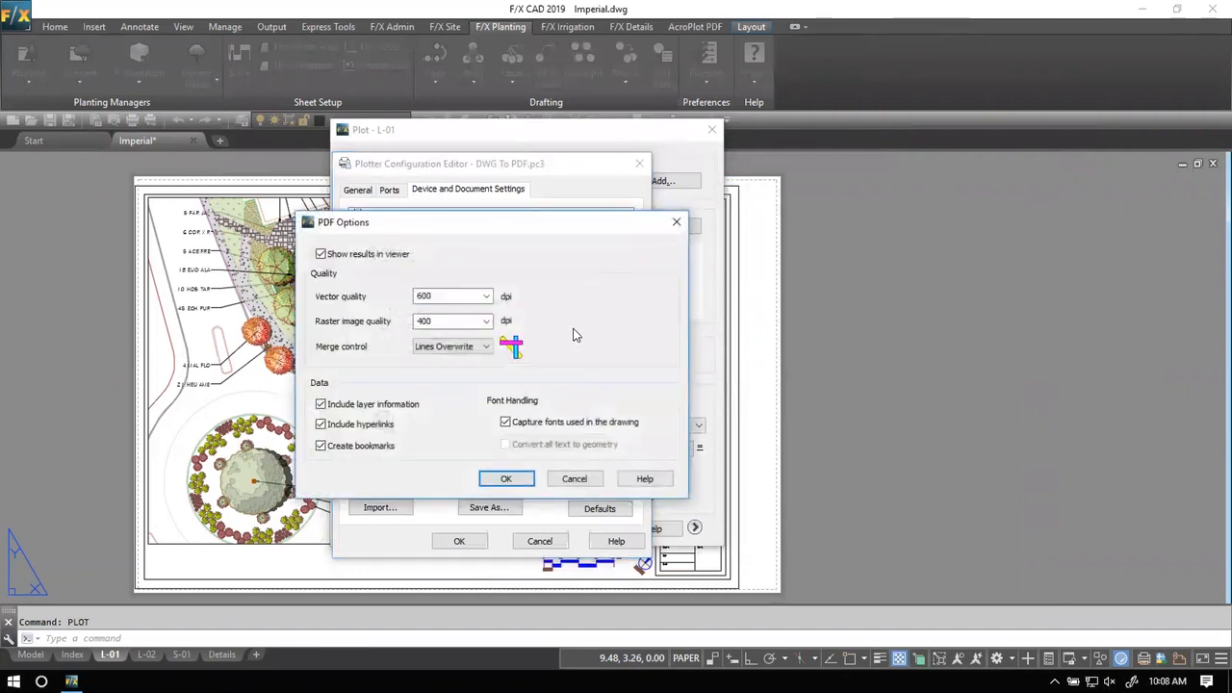
drag(484, 220, 662, 194)
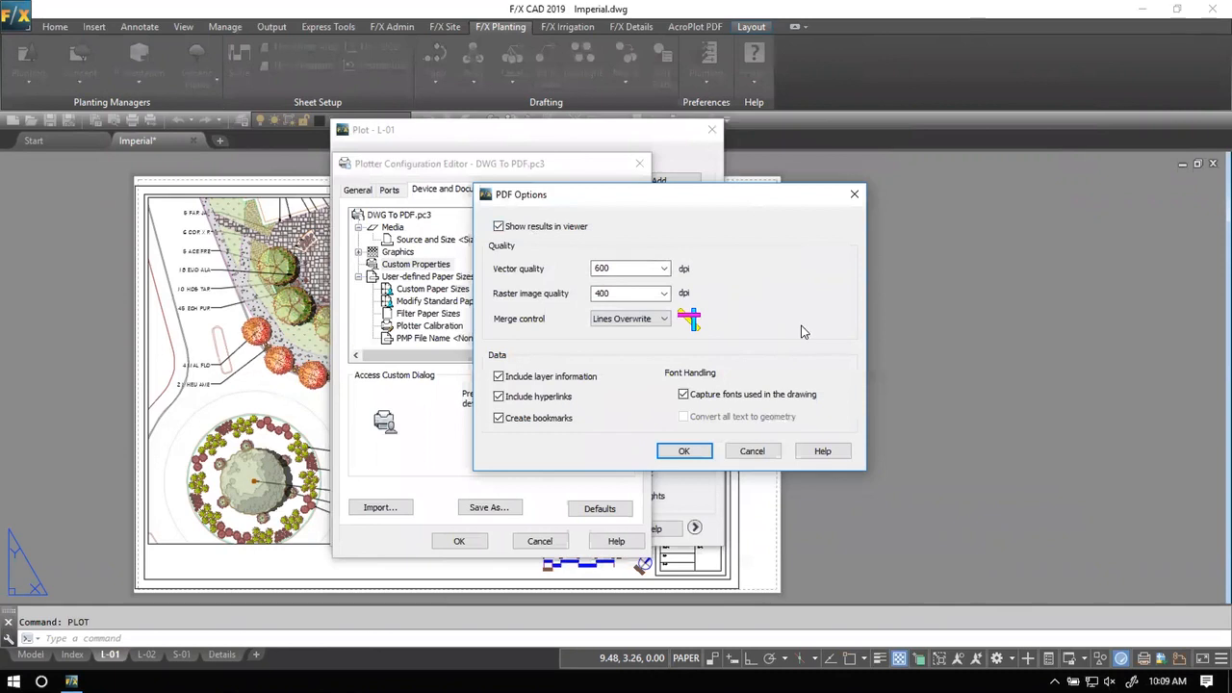
Step: Set the PDF vector quality to 300 dpi
click(663, 269)
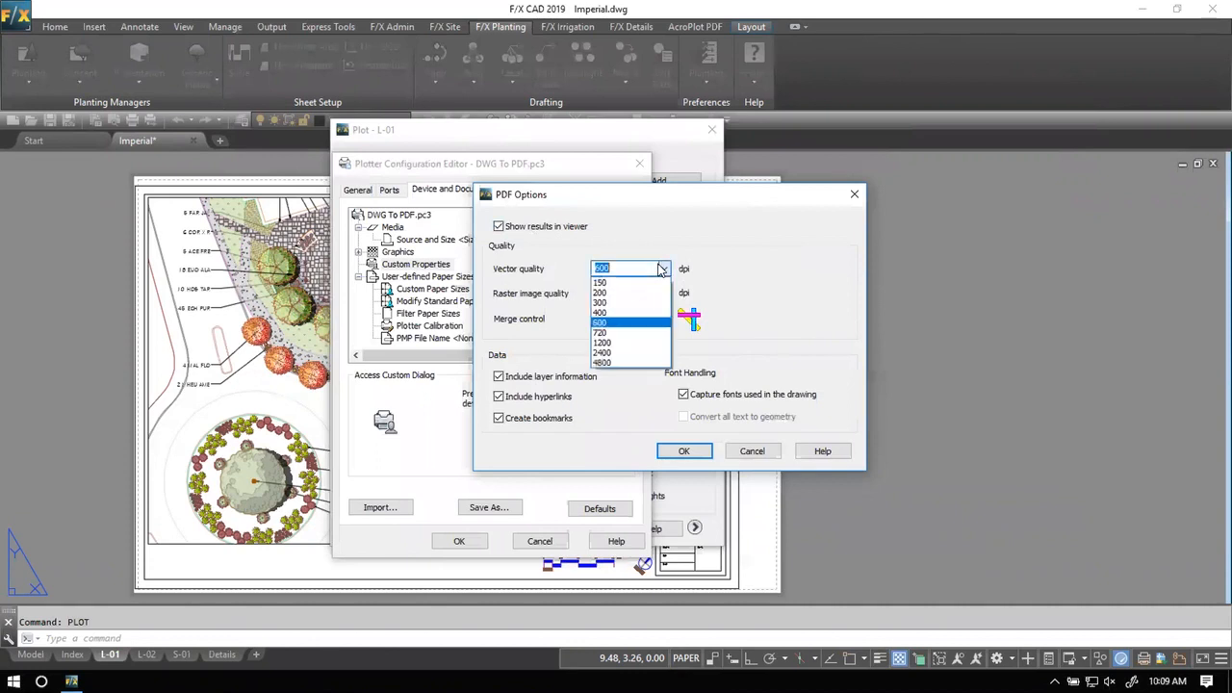
click(722, 268)
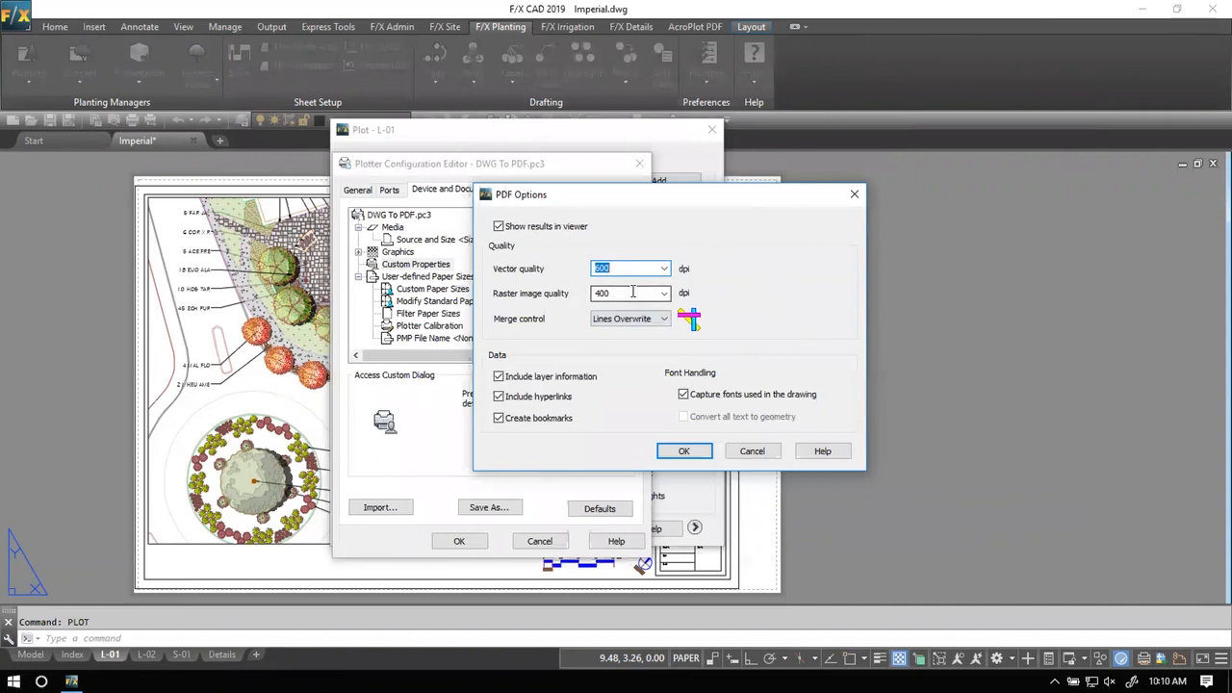
click(665, 270)
click(665, 270)
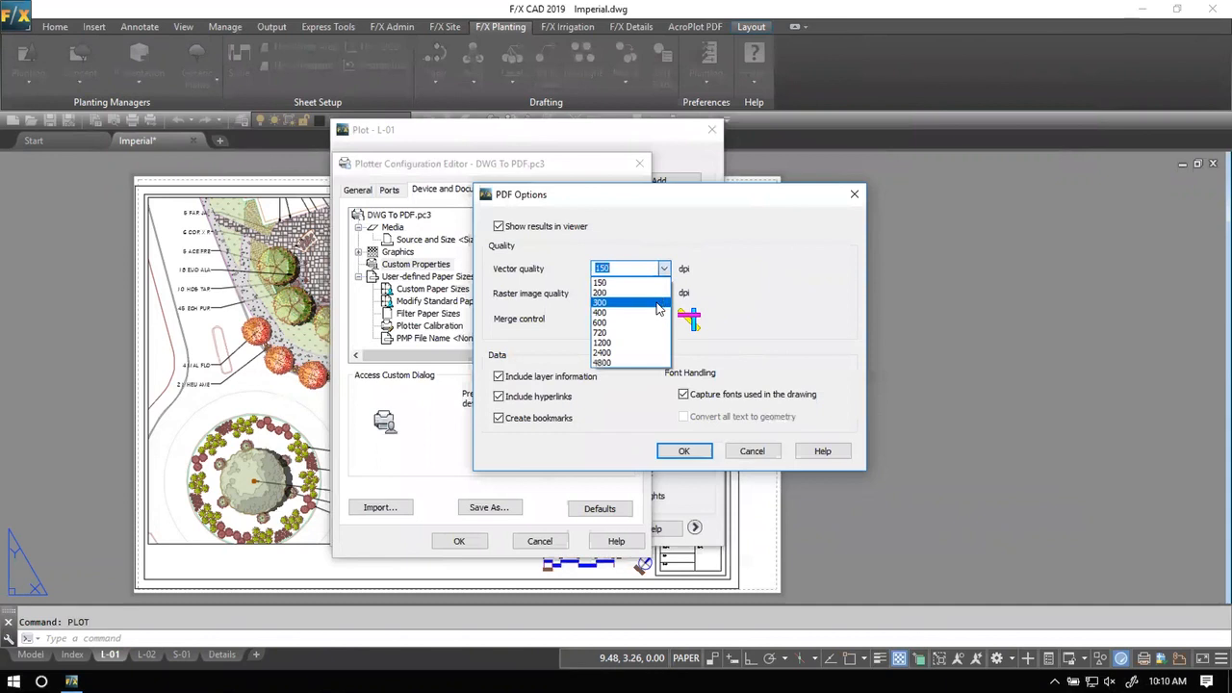
click(657, 303)
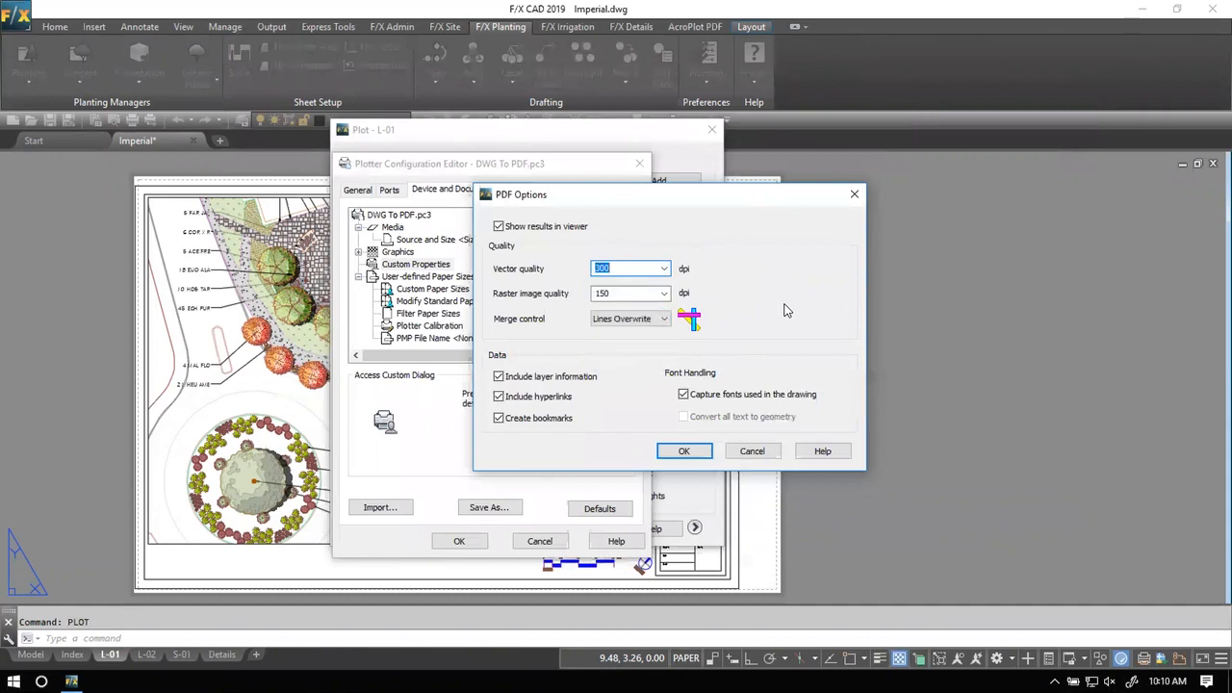
click(664, 269)
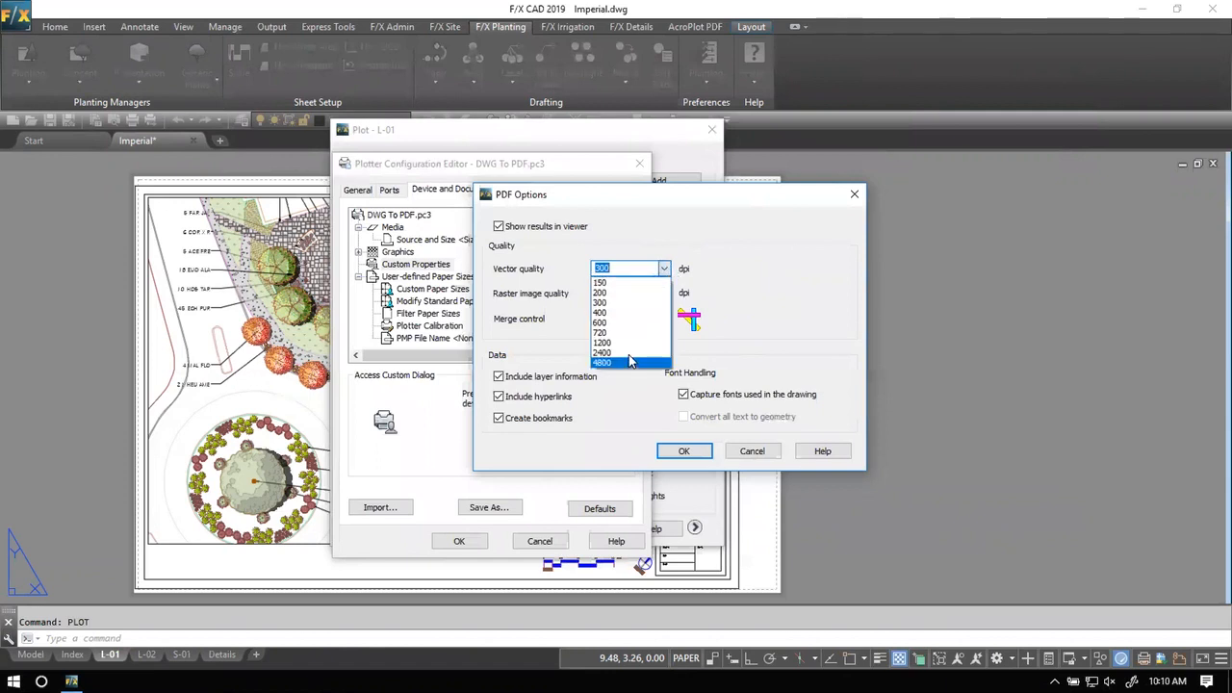
click(757, 298)
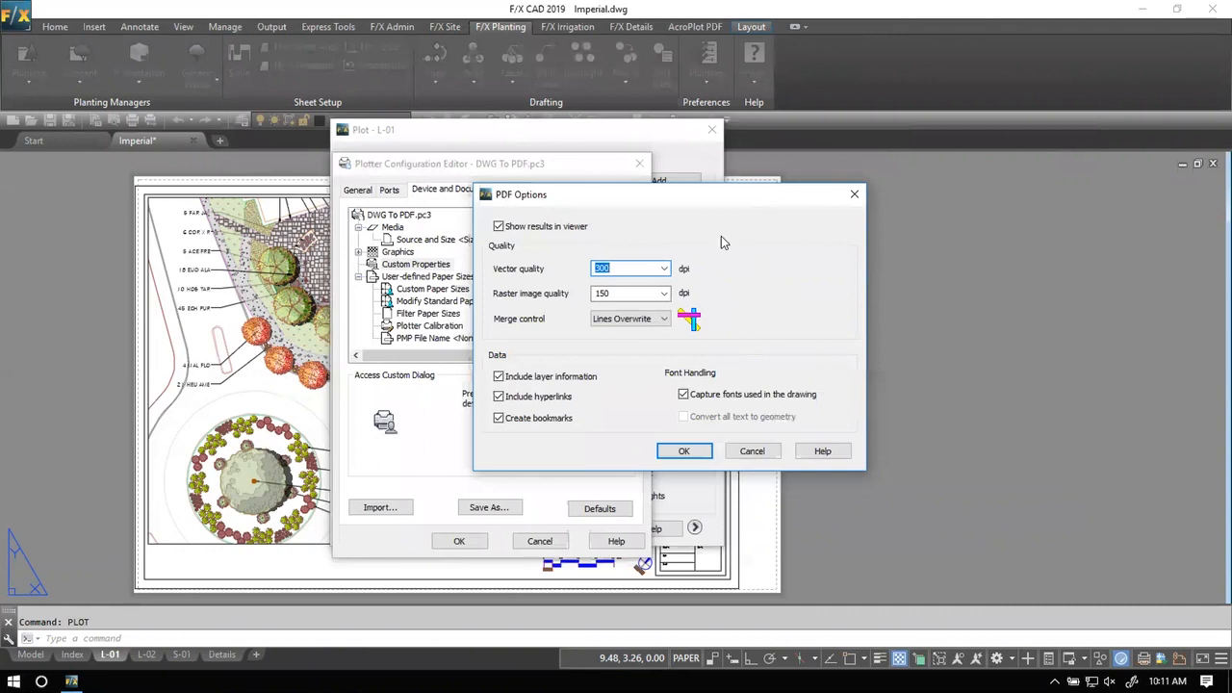
Step: Try raster image qualities of 400, 600 and 1200 dpi in the PDF options
click(665, 294)
click(641, 339)
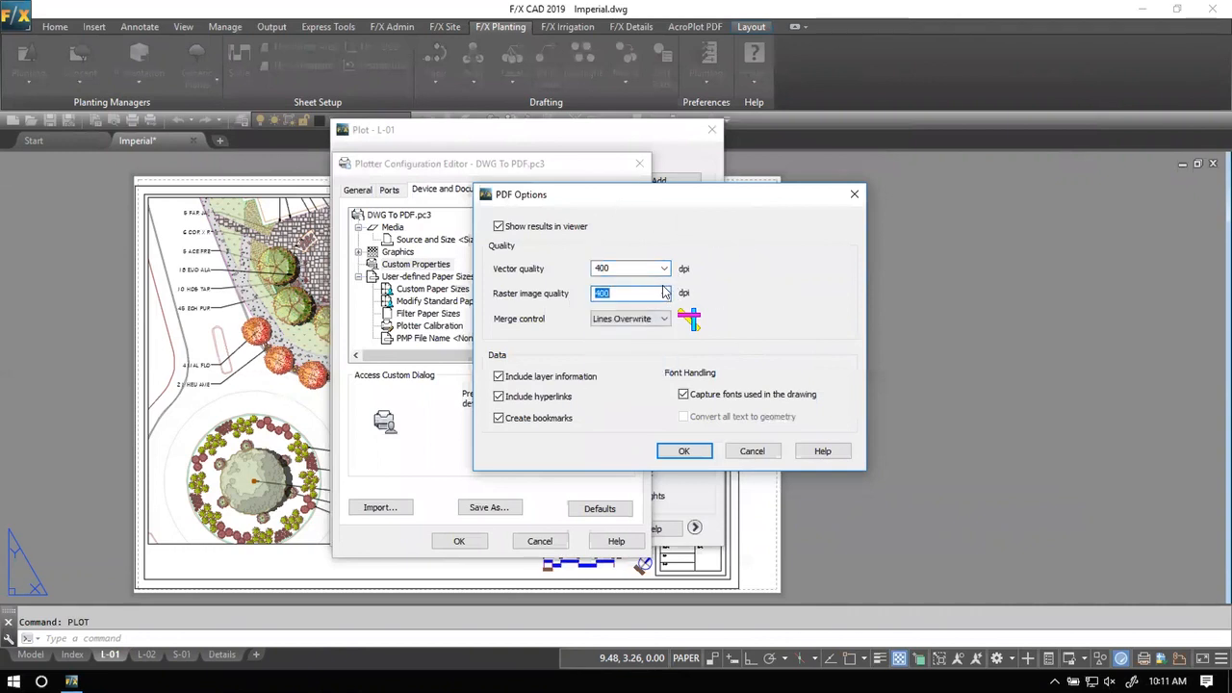
click(665, 293)
click(648, 353)
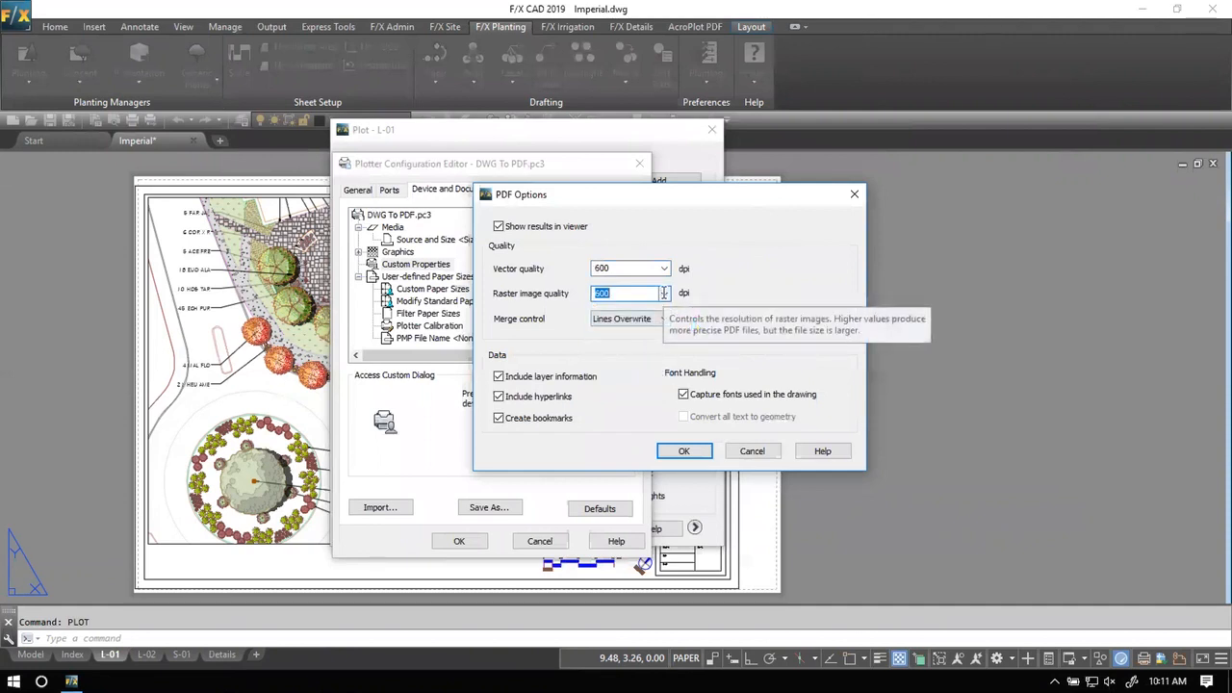
click(660, 294)
click(647, 368)
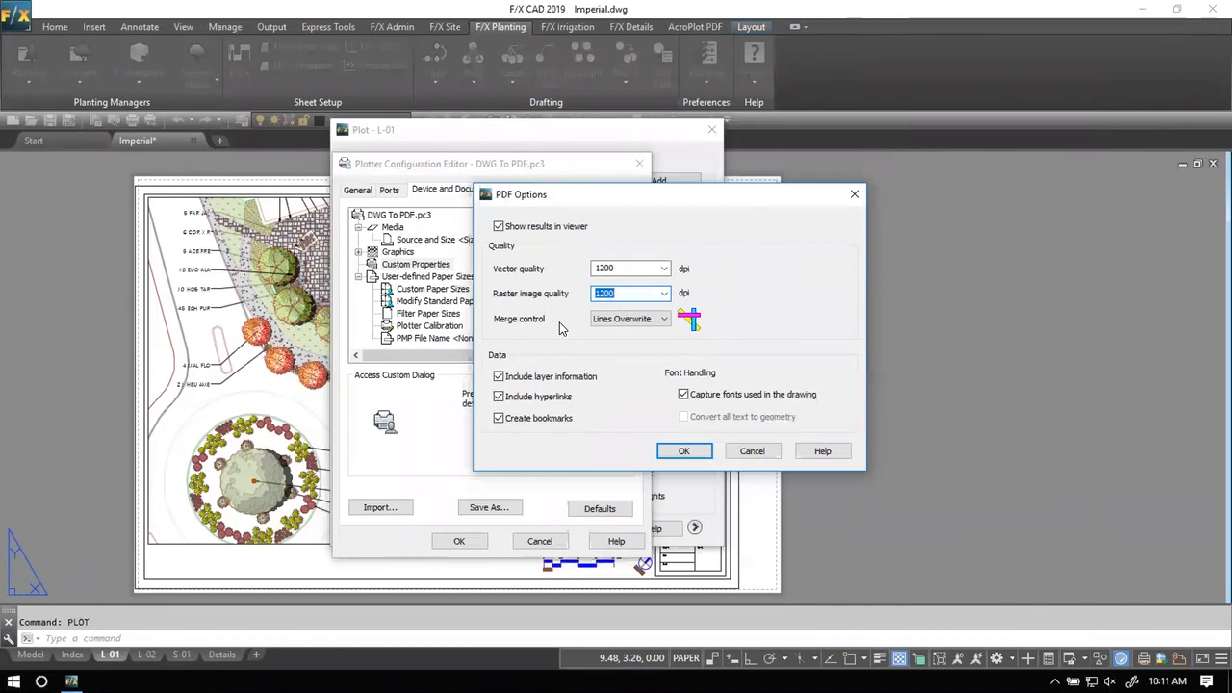
Step: Compare the merge control options and set it to Lines Merge
click(664, 319)
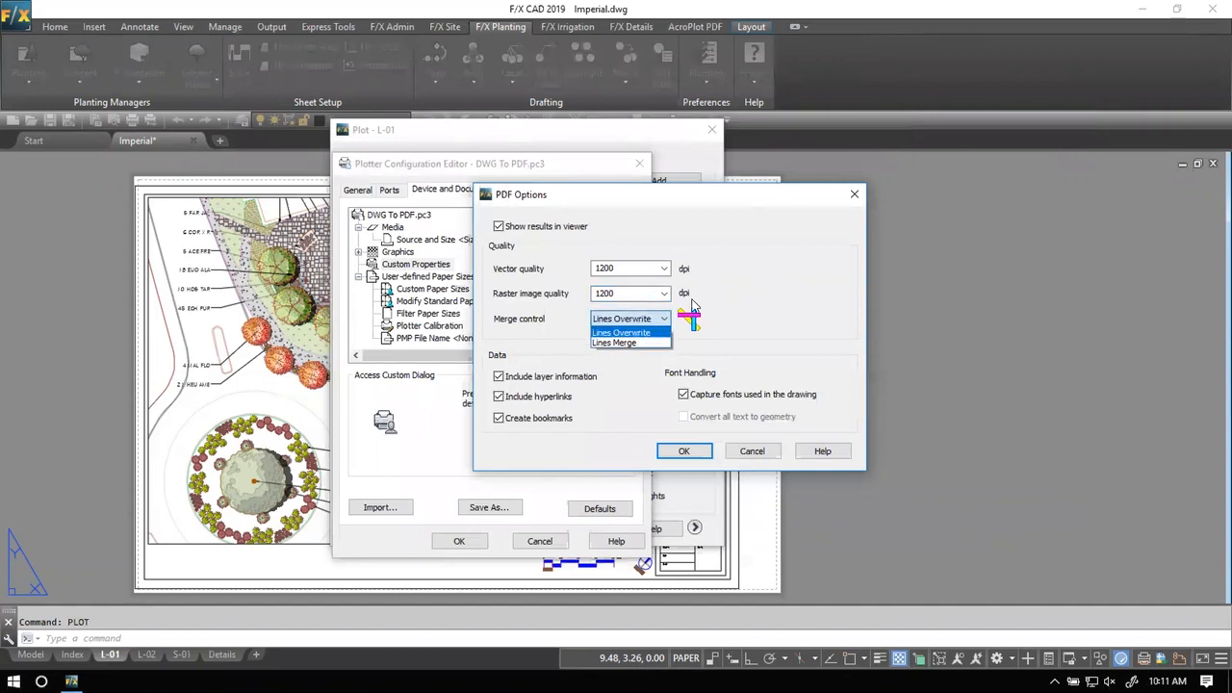
click(691, 306)
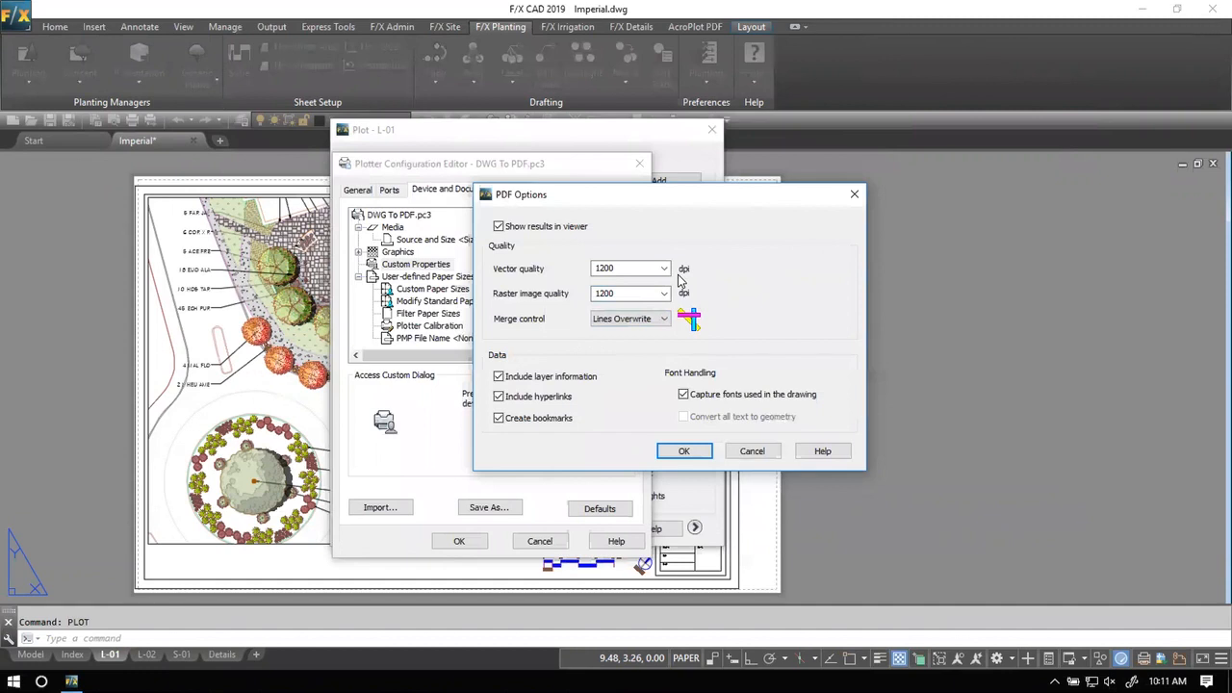
click(657, 319)
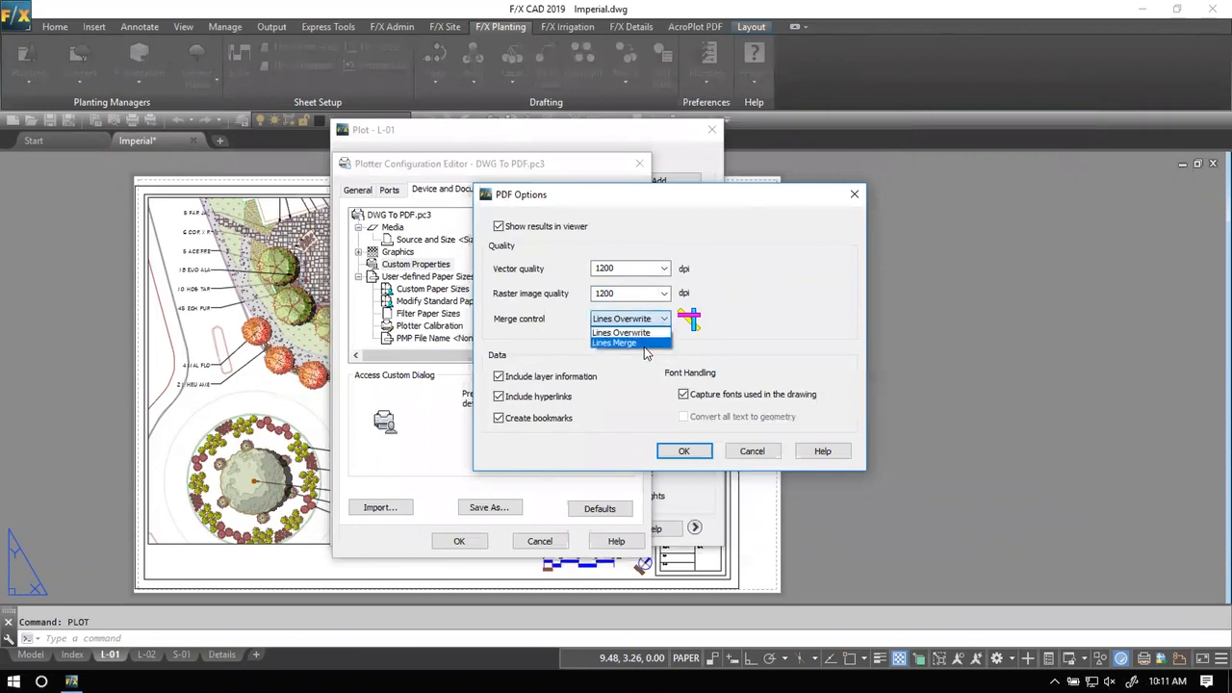
click(639, 343)
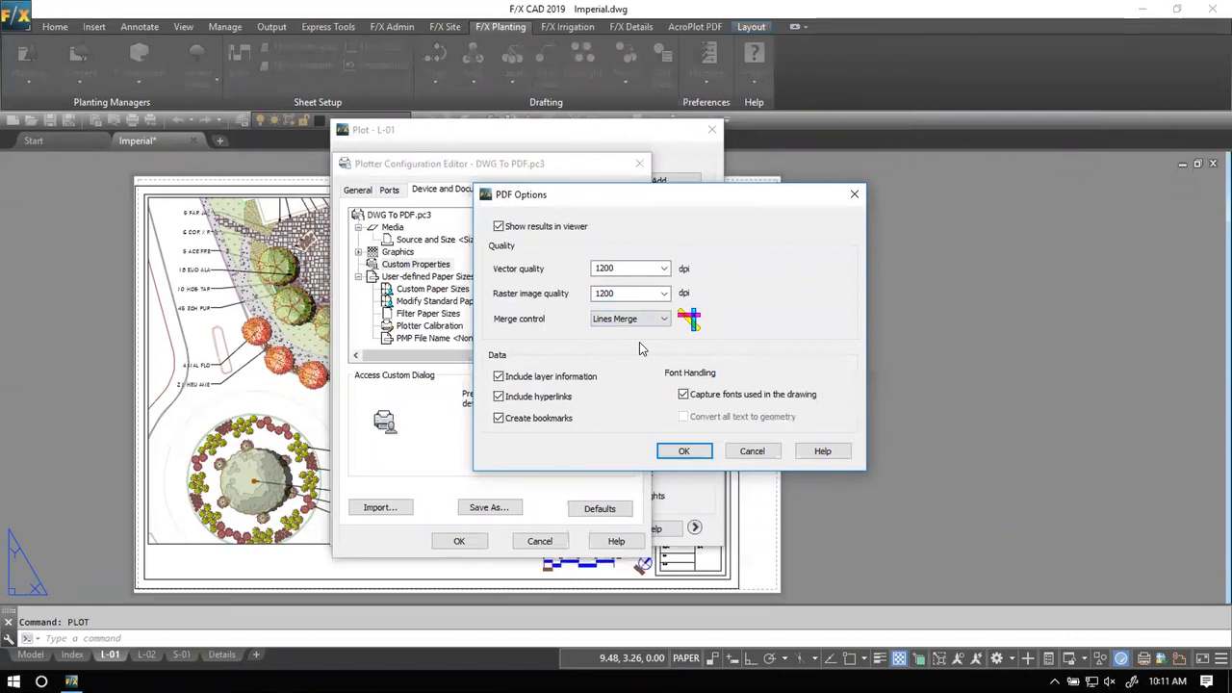
click(635, 320)
click(622, 331)
click(641, 319)
click(641, 344)
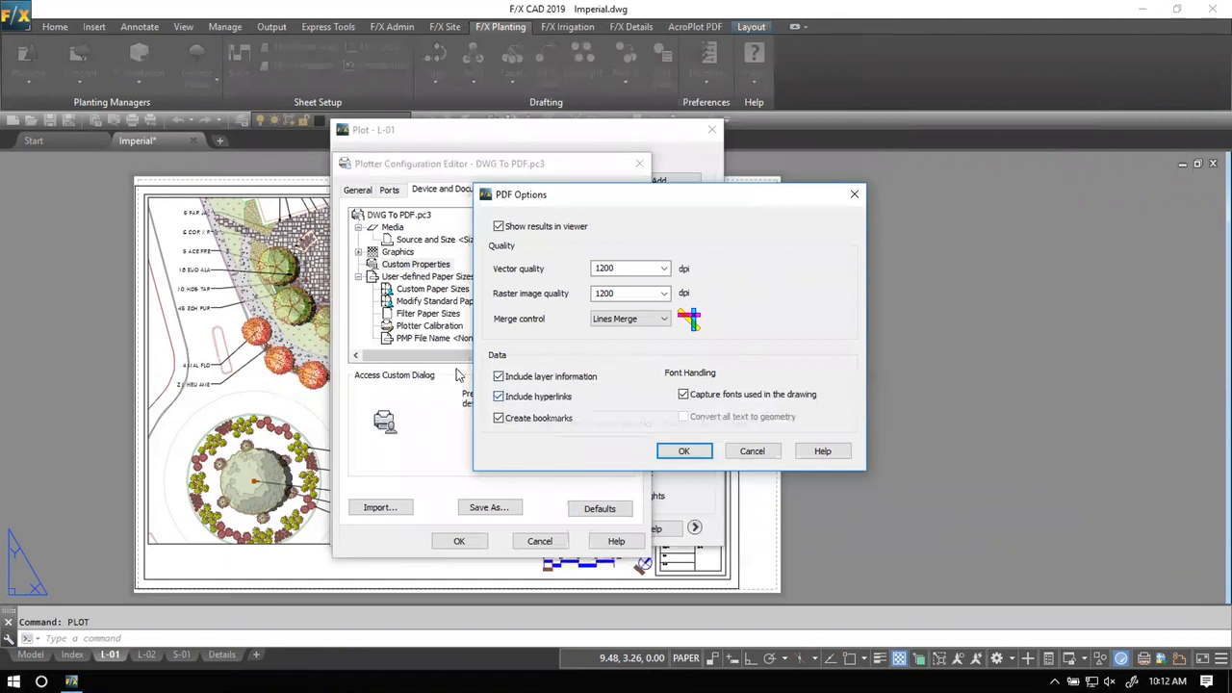
Step: Exclude hyperlinks and bookmarks from the PDF output
mouse_move(520, 402)
click(546, 398)
click(569, 417)
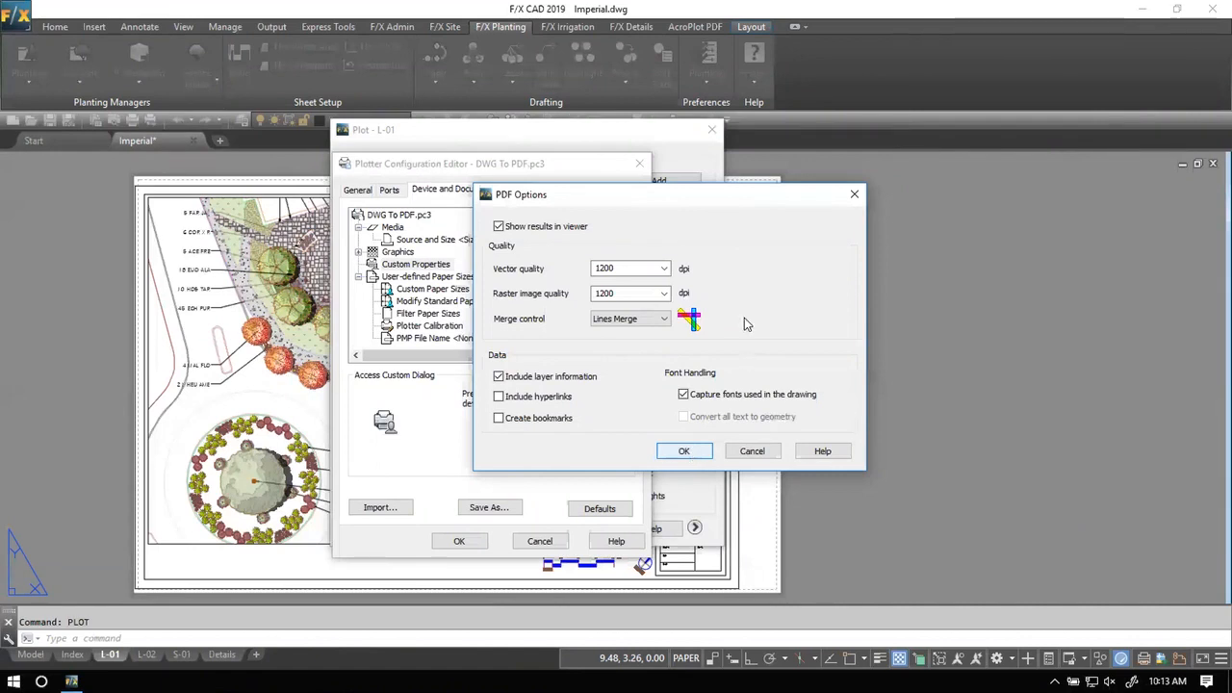
Step: Set the vector and raster image quality to 300 dpi and accept the PDF options
click(662, 268)
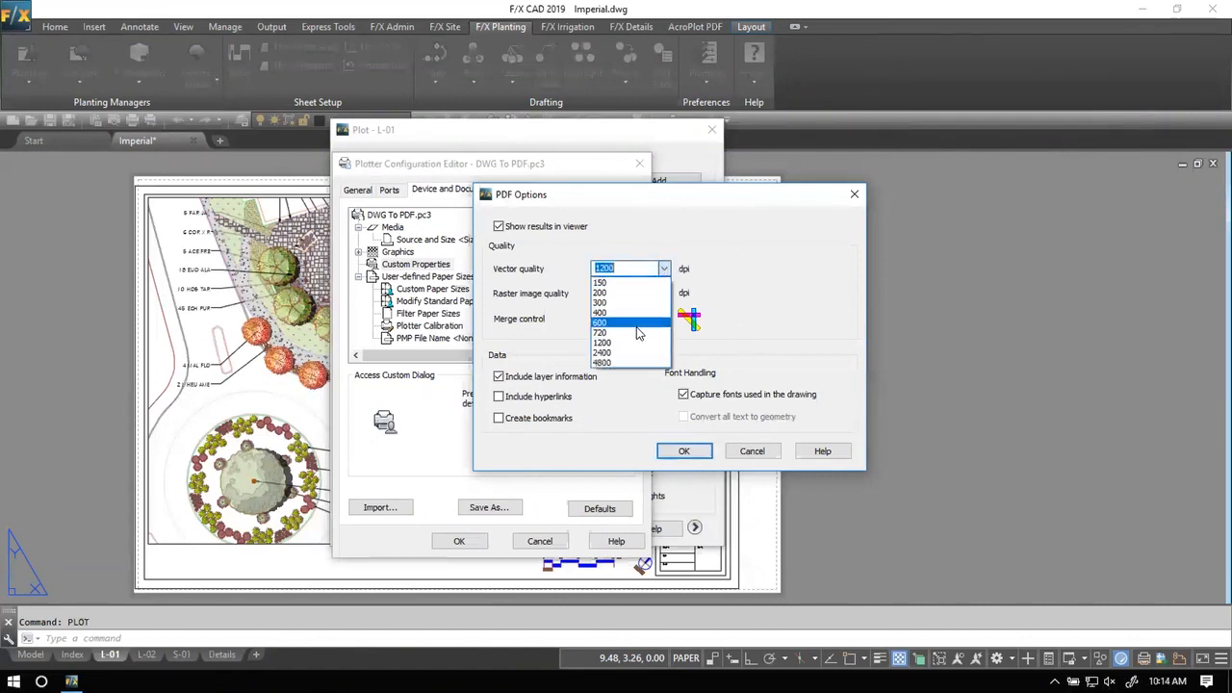
click(640, 314)
click(664, 269)
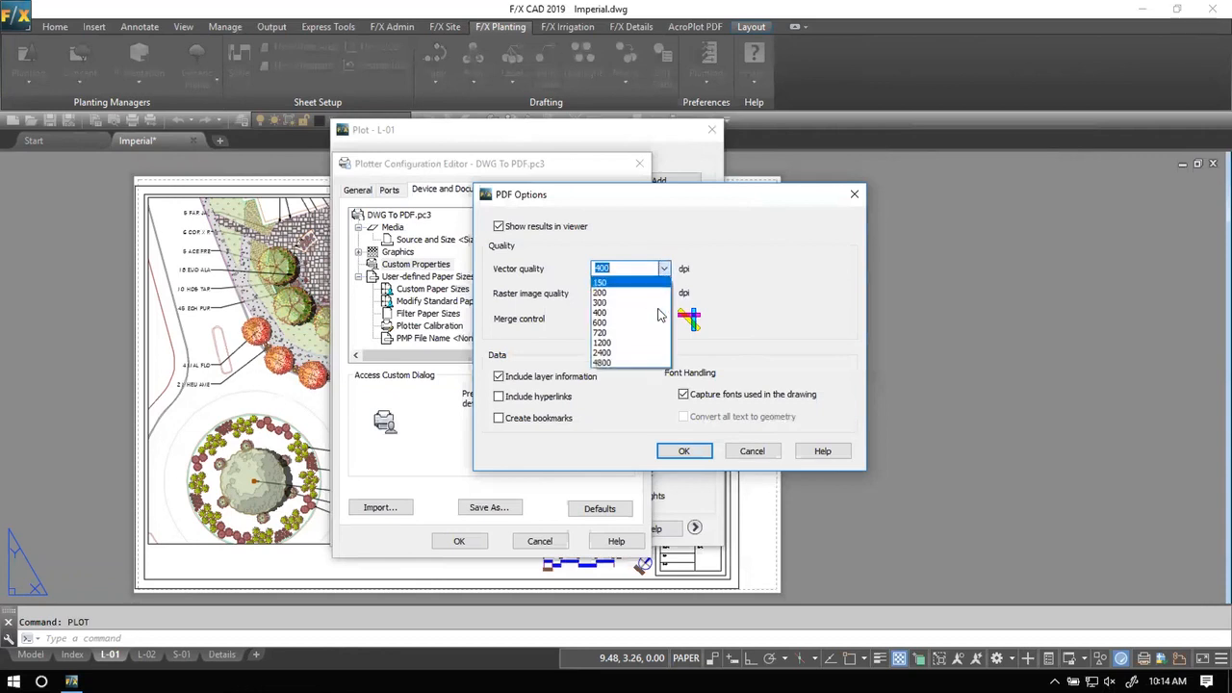
click(661, 306)
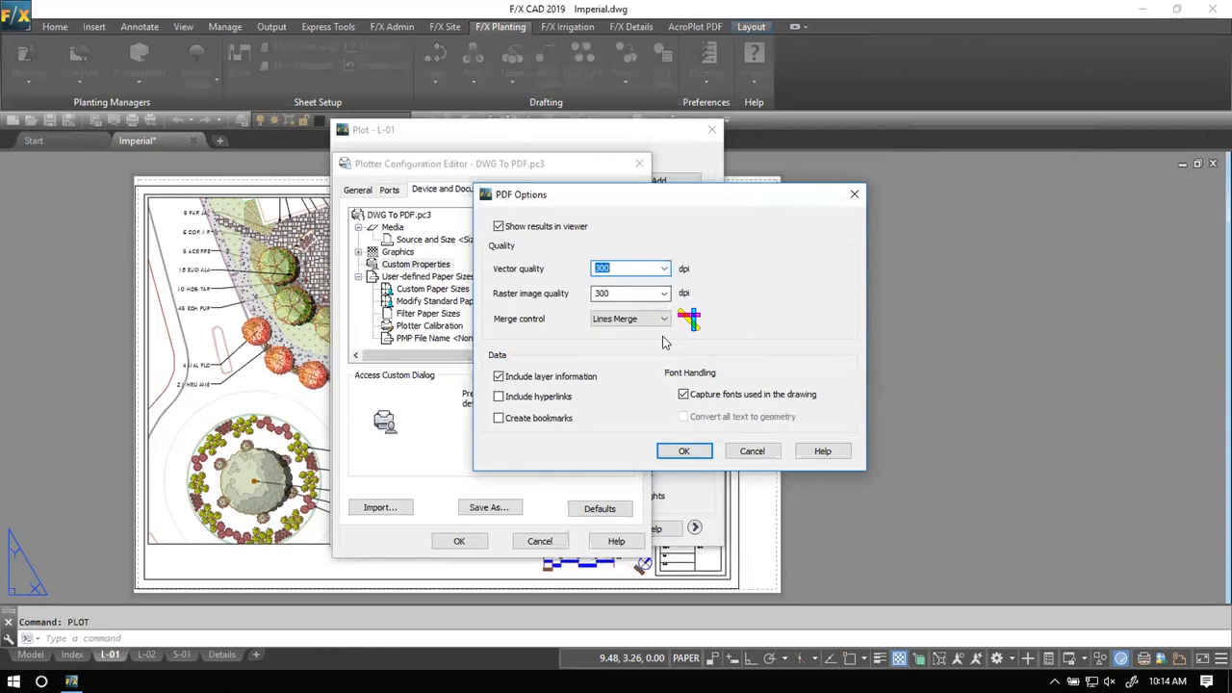
click(684, 451)
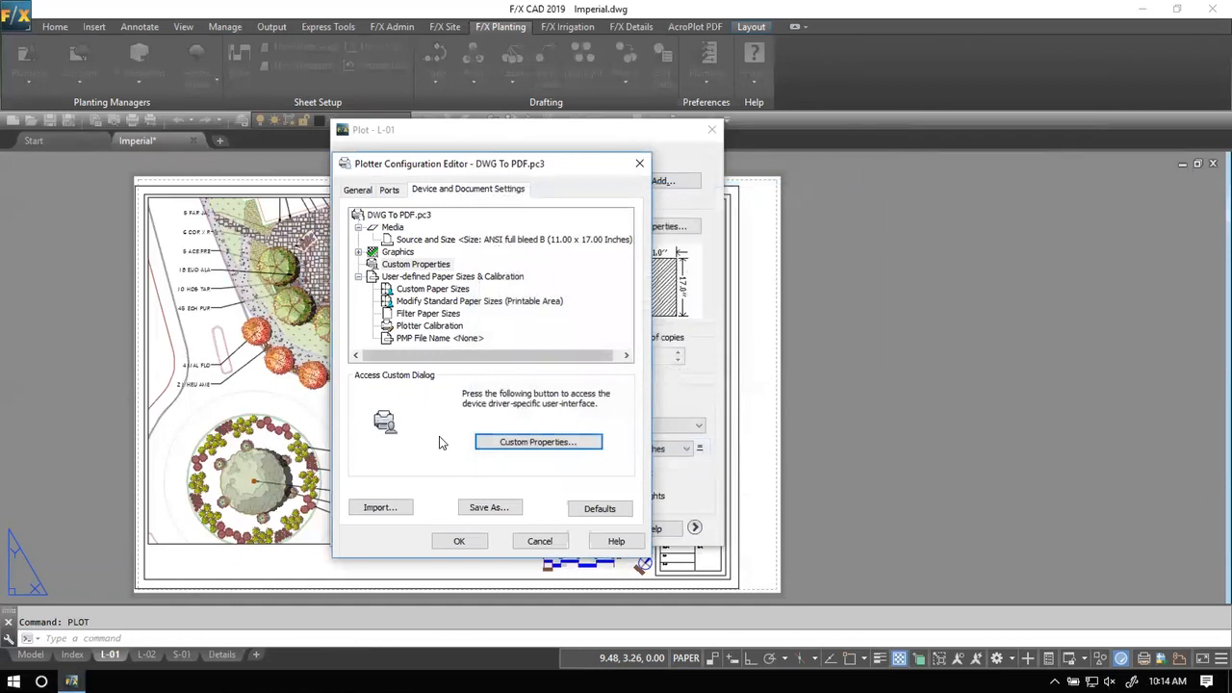
Step: Accept the plotter configuration and apply its changes to the current plot only
click(460, 541)
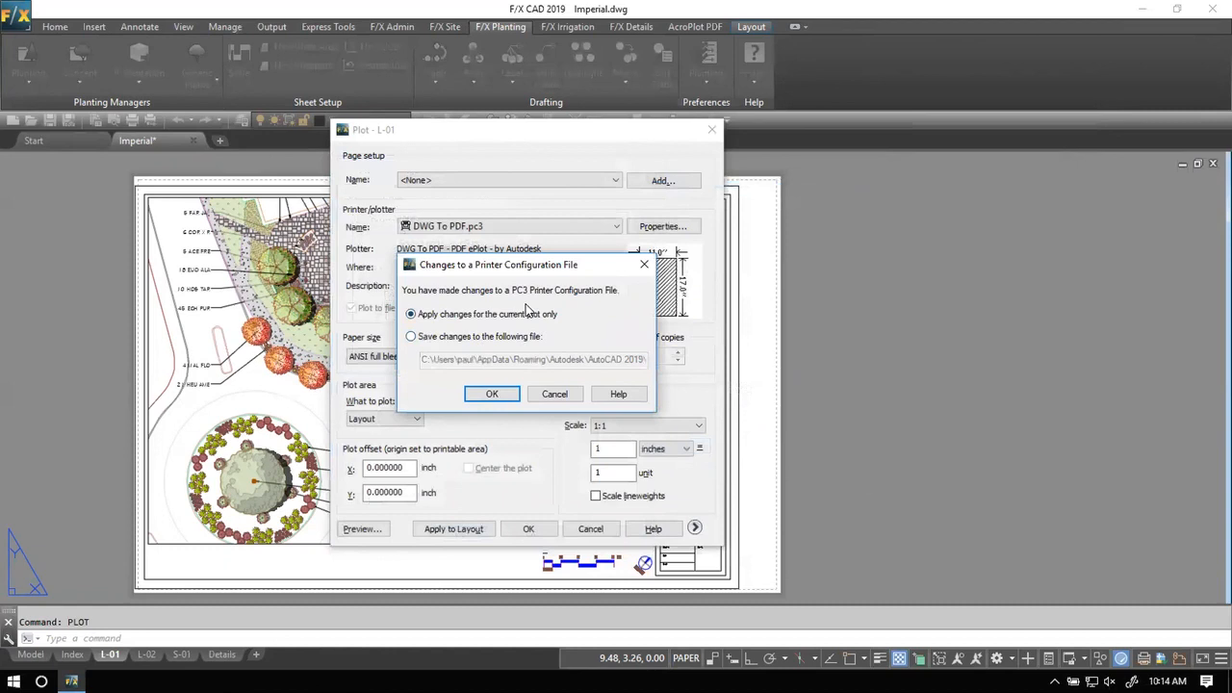
click(498, 337)
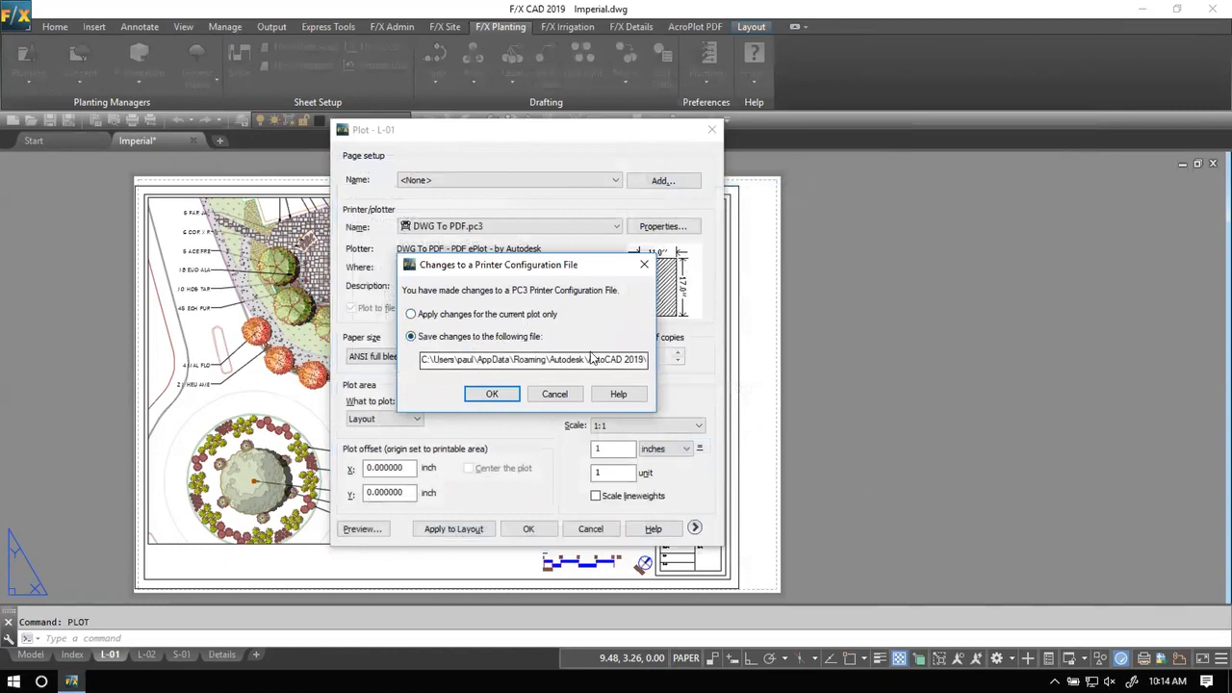
click(429, 315)
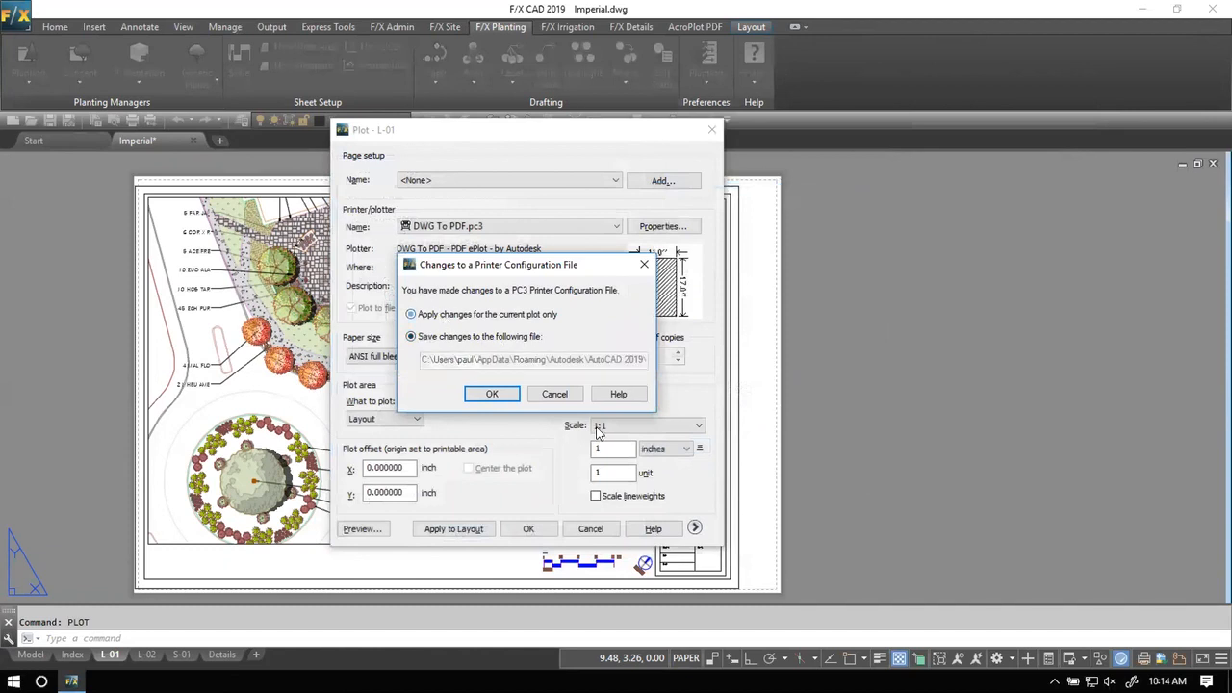
click(486, 395)
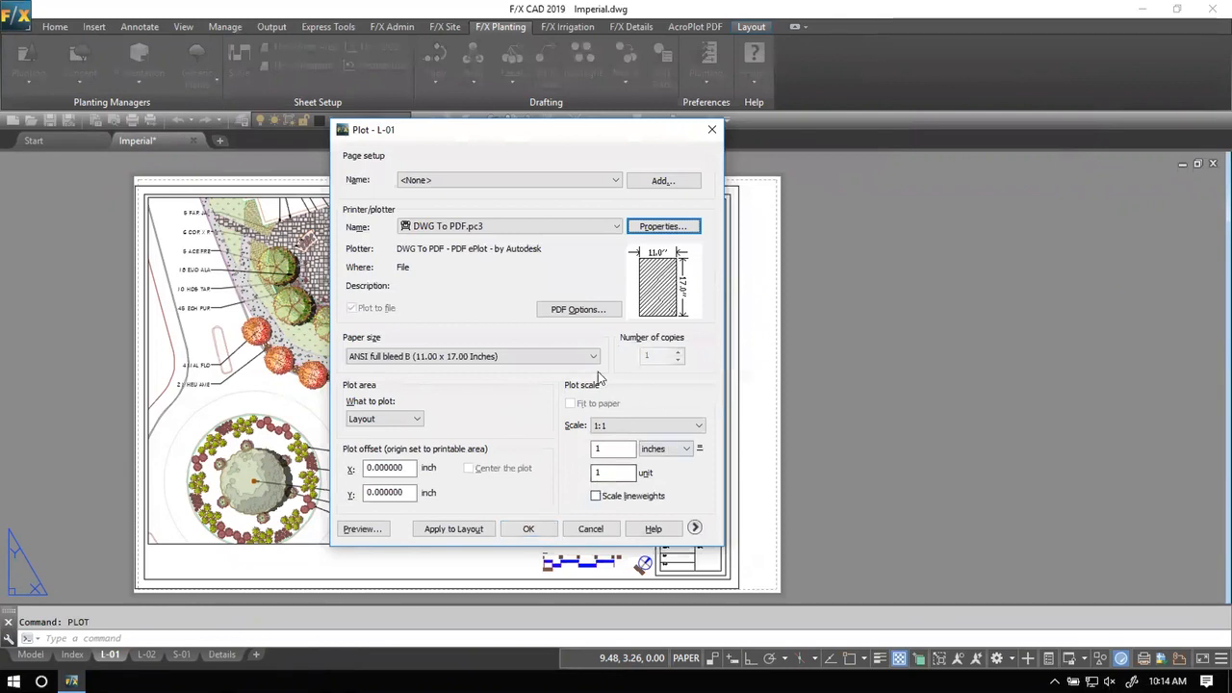
Step: Review the additional plot options and plot layout L-01 to Imperial-L-01.pdf in the Webinar PDF folder on the Desktop
click(694, 529)
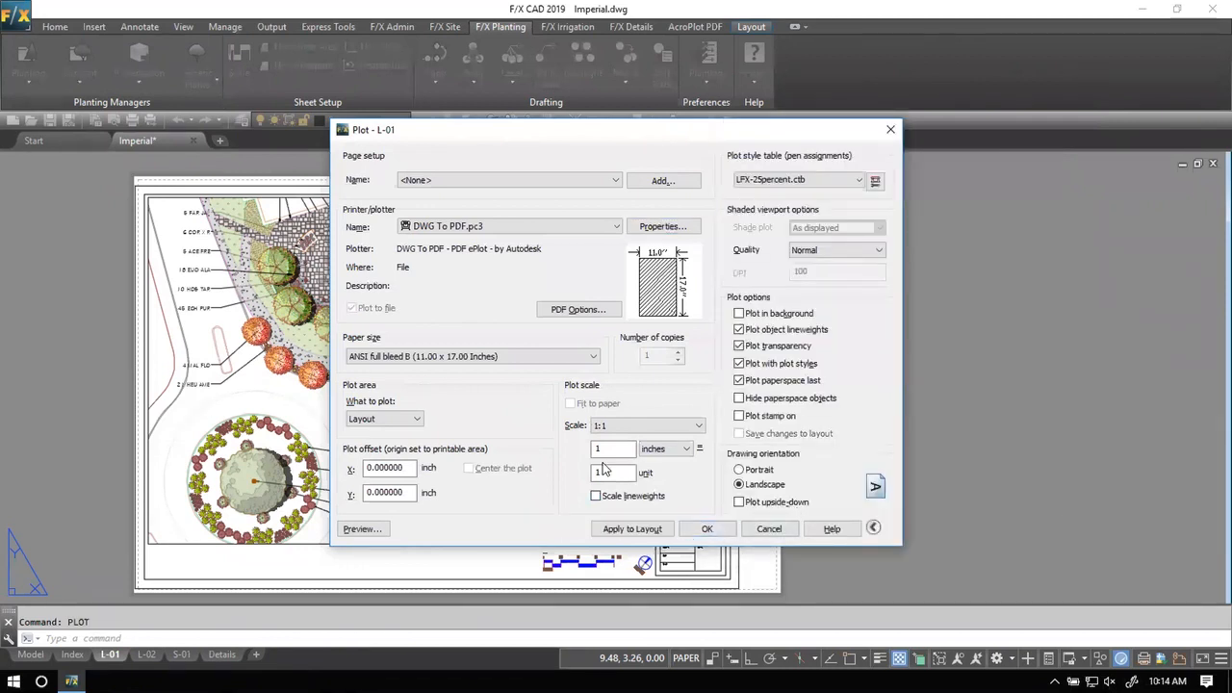
click(873, 528)
click(697, 528)
click(706, 534)
drag(875, 282, 510, 145)
click(389, 336)
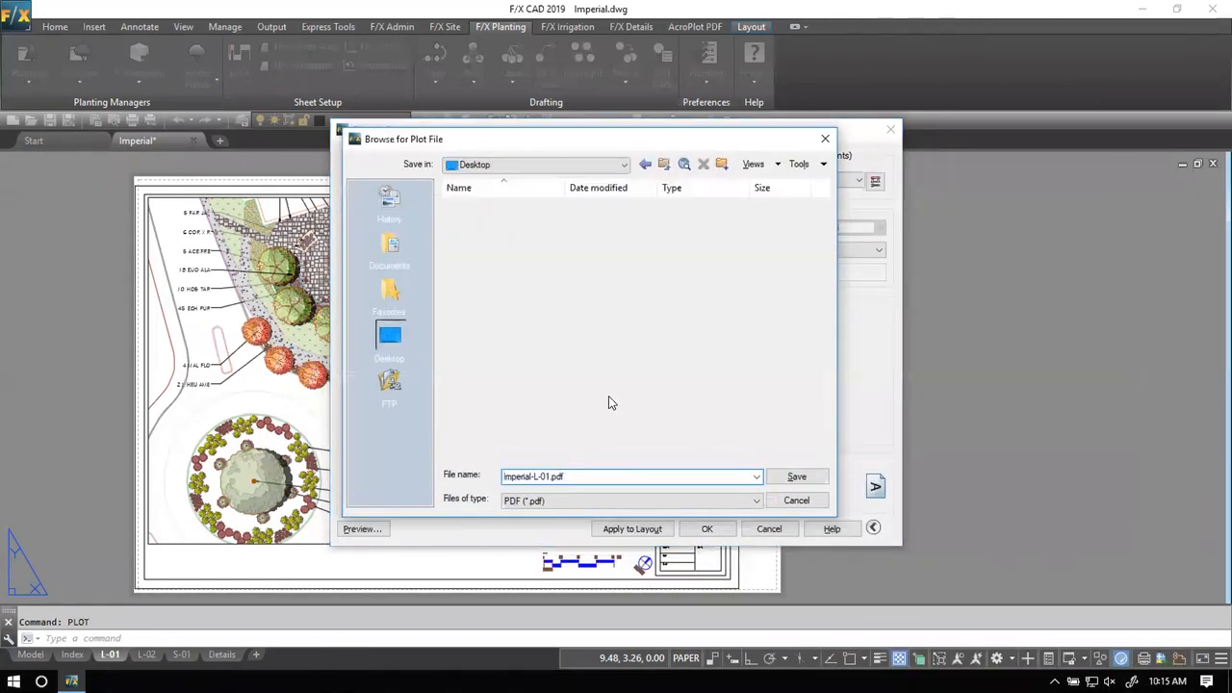
double_click(472, 328)
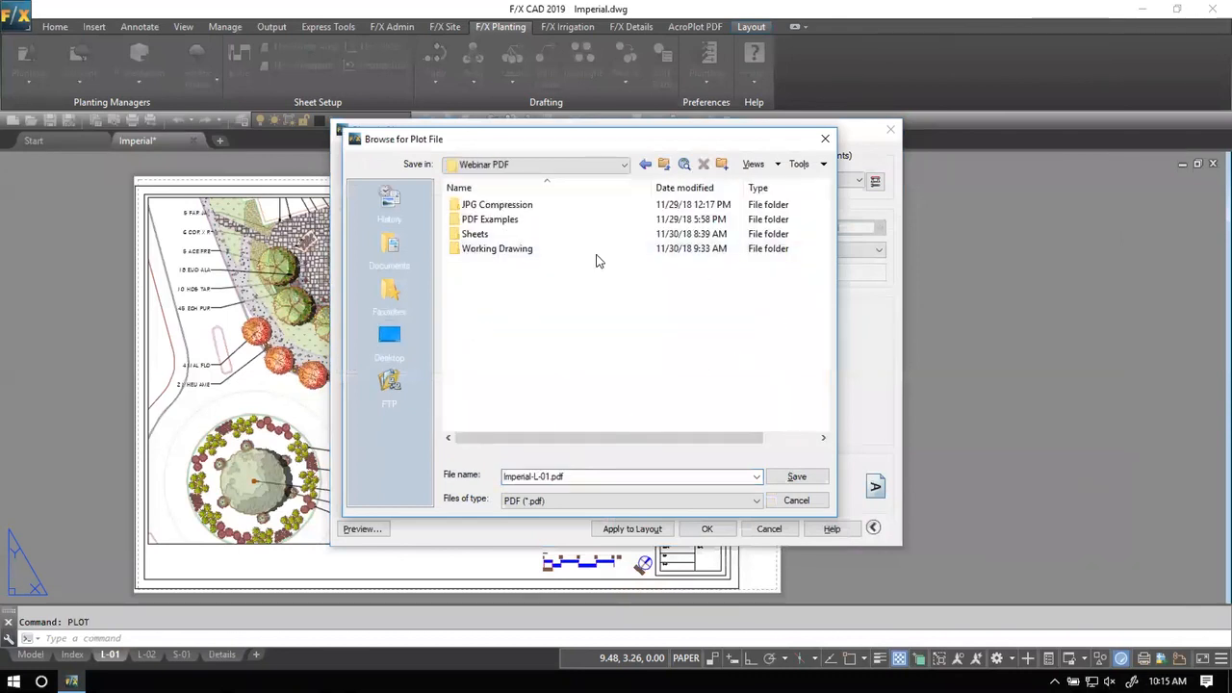
drag(583, 476, 454, 458)
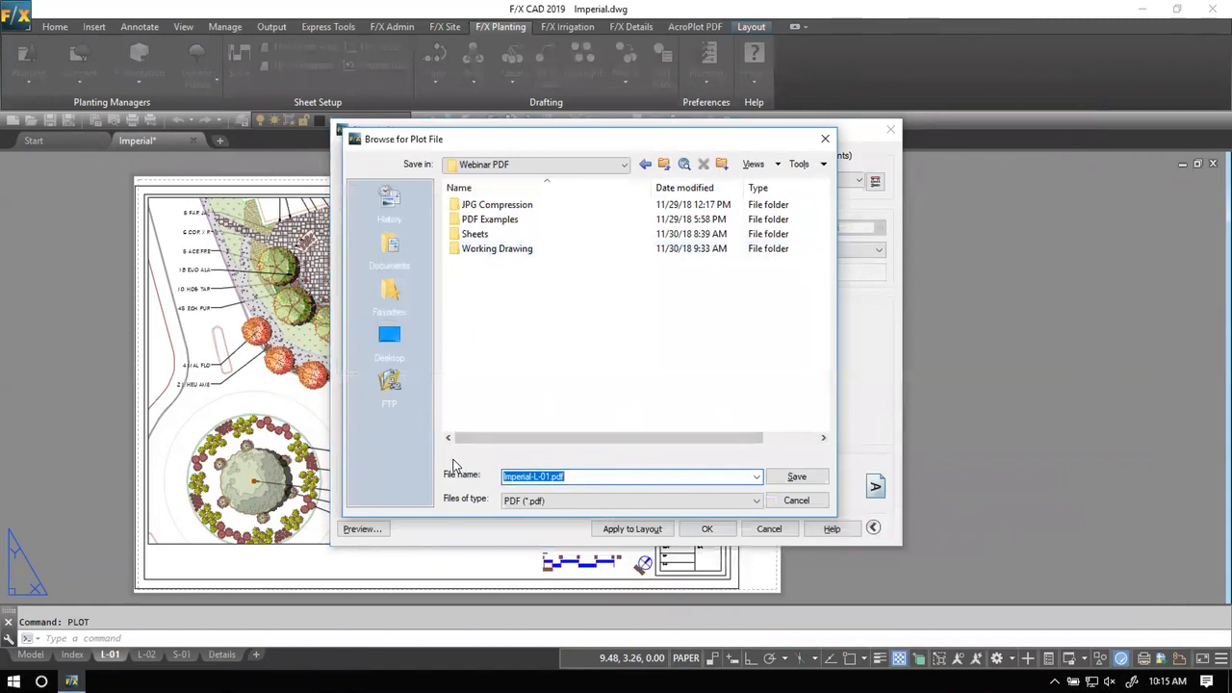
click(797, 477)
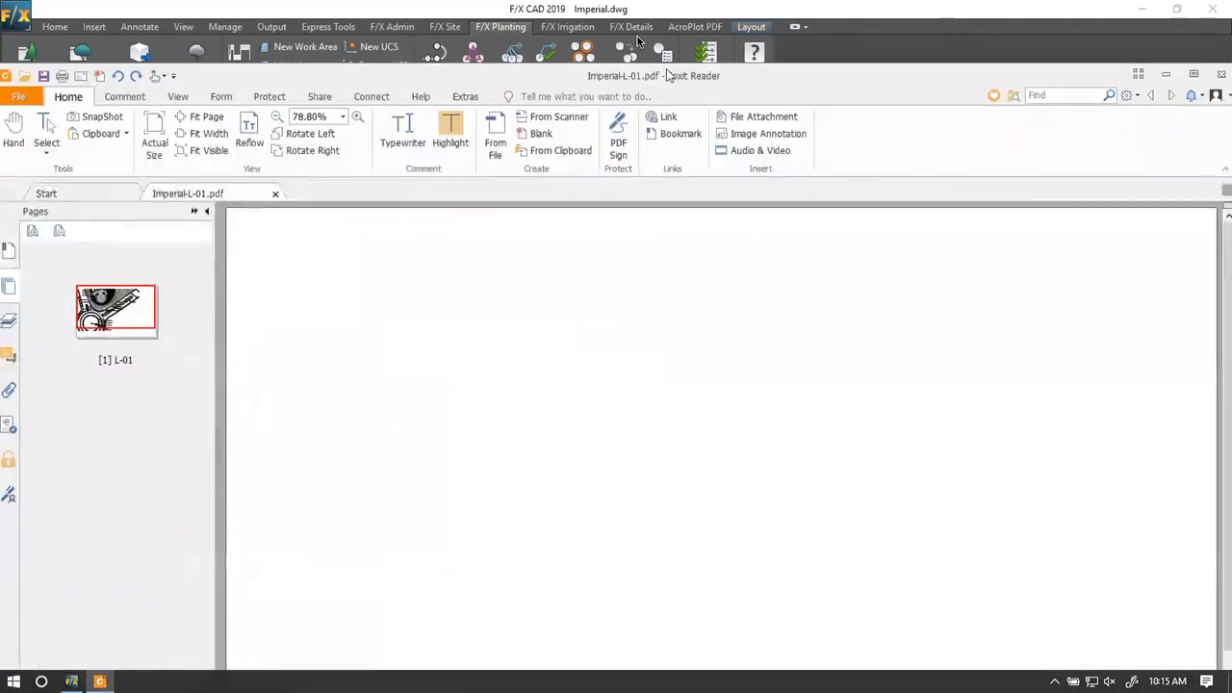
Step: View the plotted L-01 PDF in Foxit Reader, close it and dismiss the plot completion notification
drag(667, 75, 619, 4)
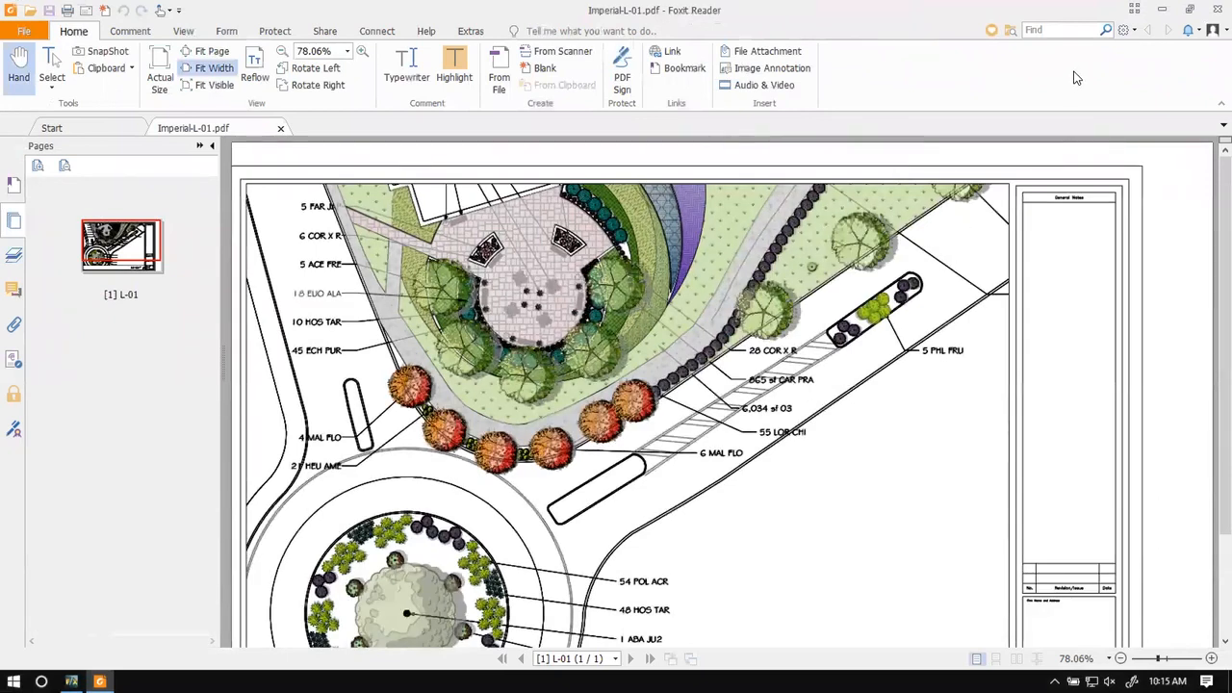
click(1216, 9)
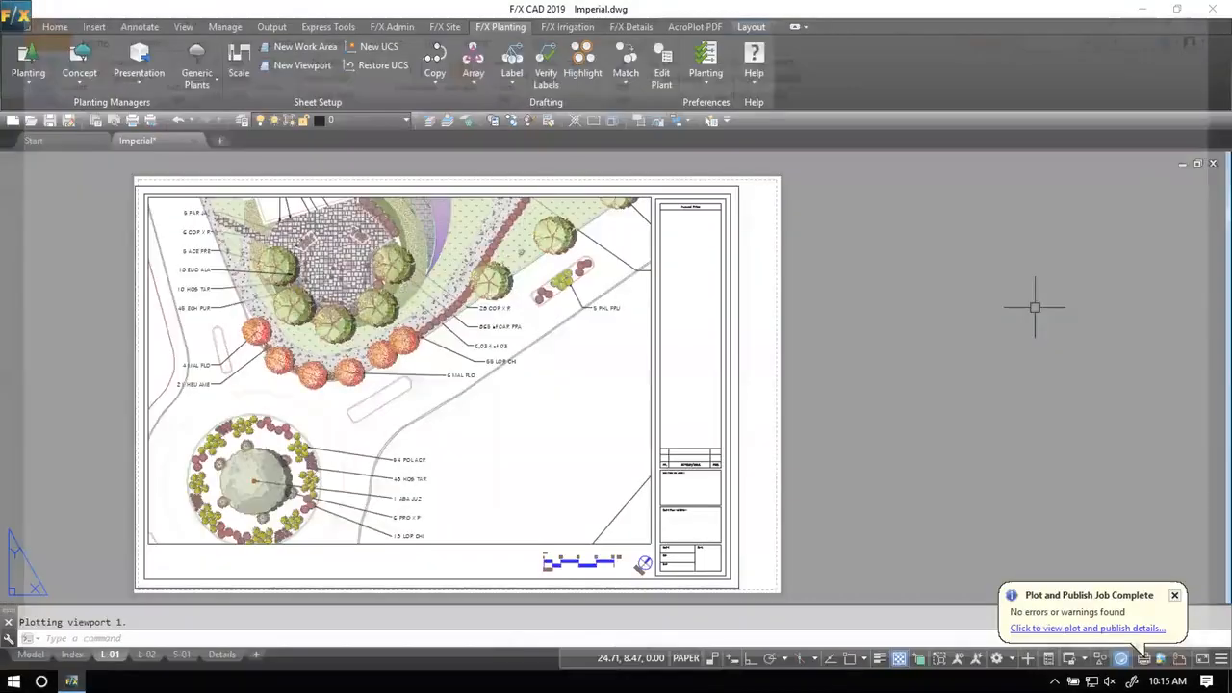
click(1175, 596)
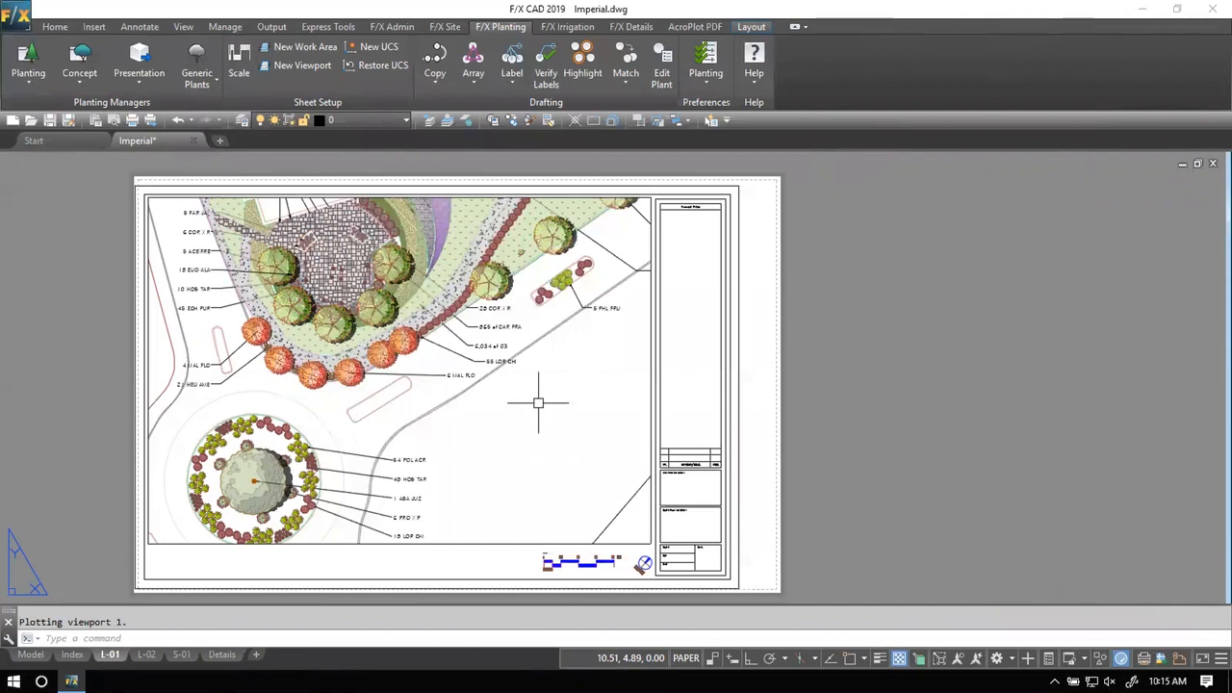
Step: Start a PDF export of the drawing with the EPDF command and choose the DWG To PDF preset
text(EpDF)
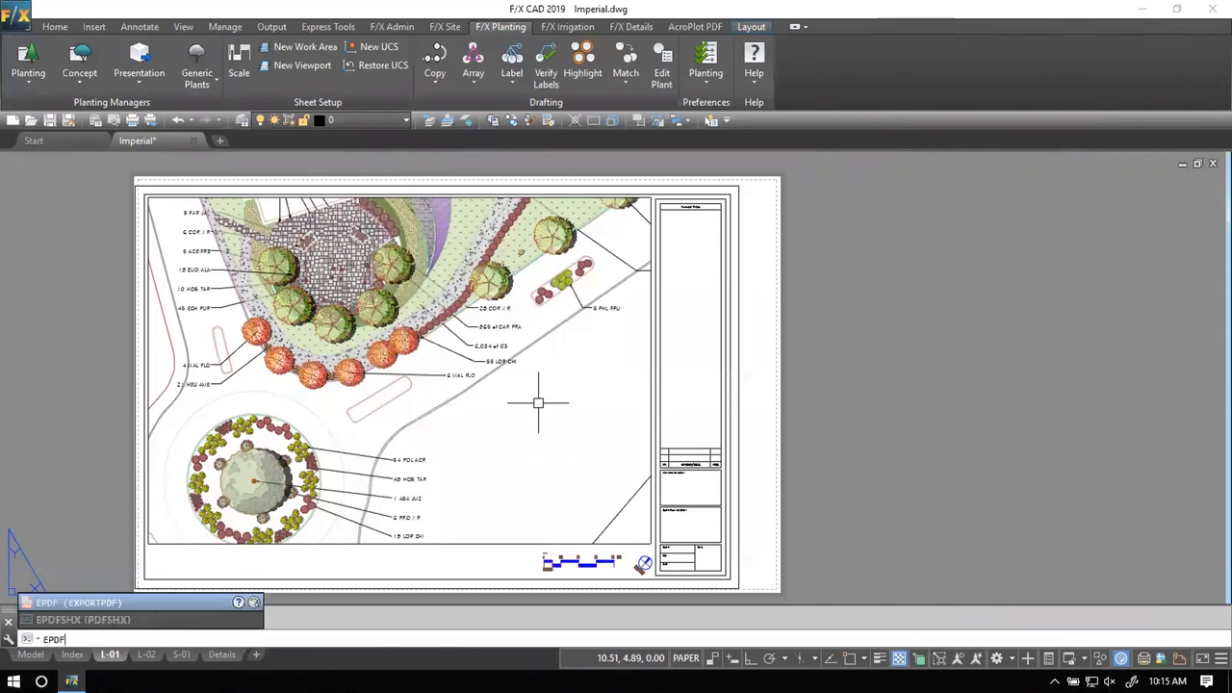
key(Return)
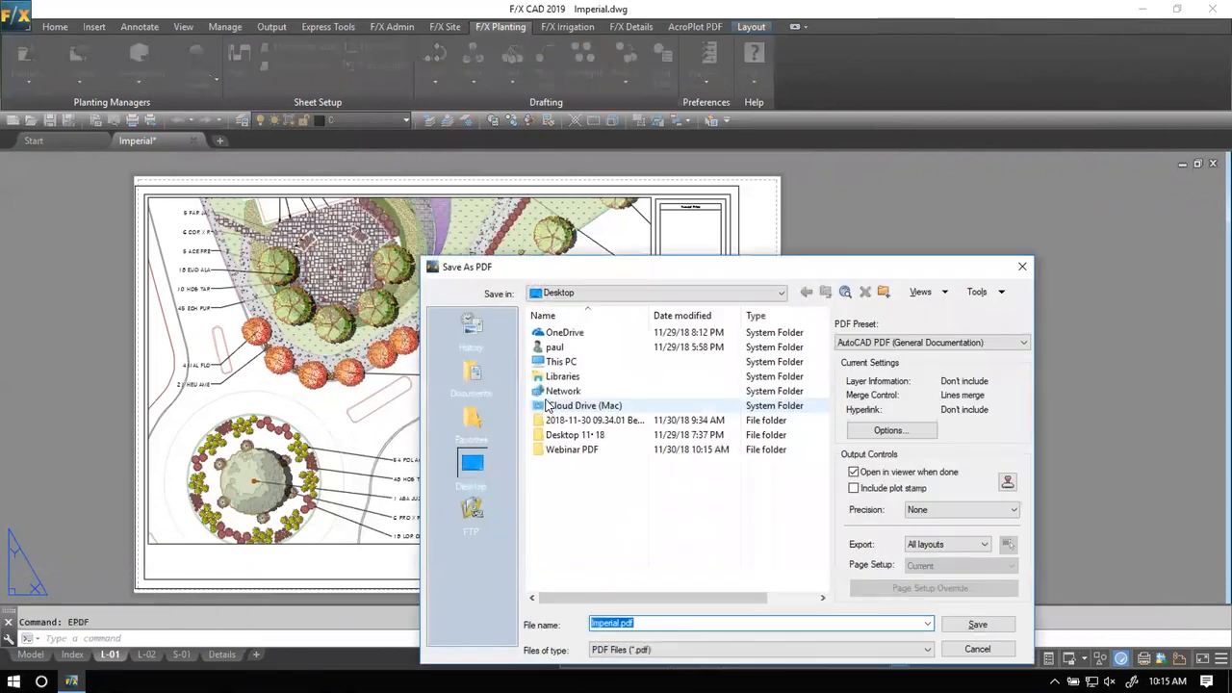
drag(741, 275, 500, 158)
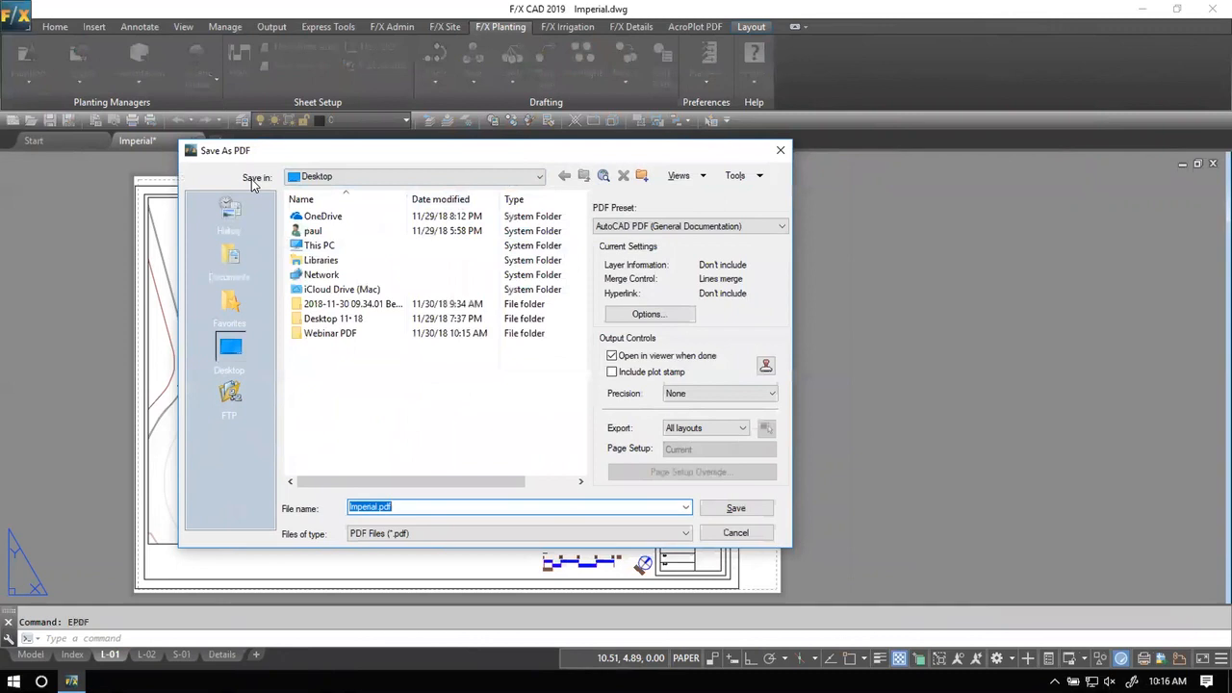
click(664, 227)
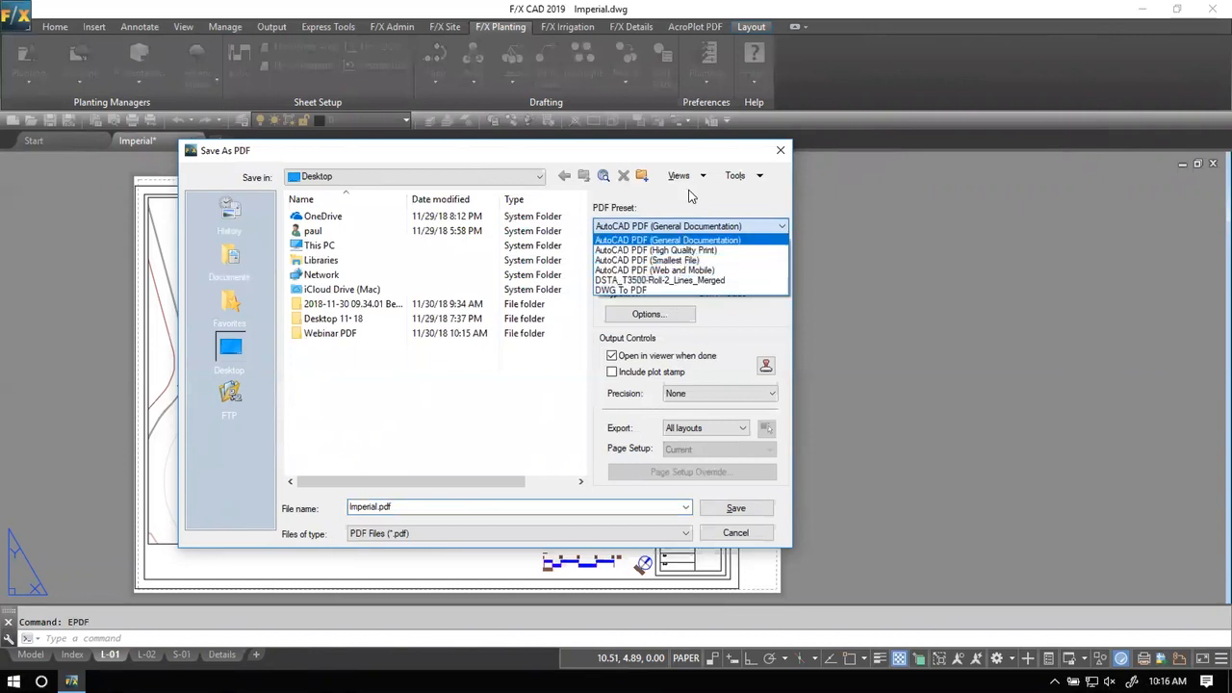
click(643, 290)
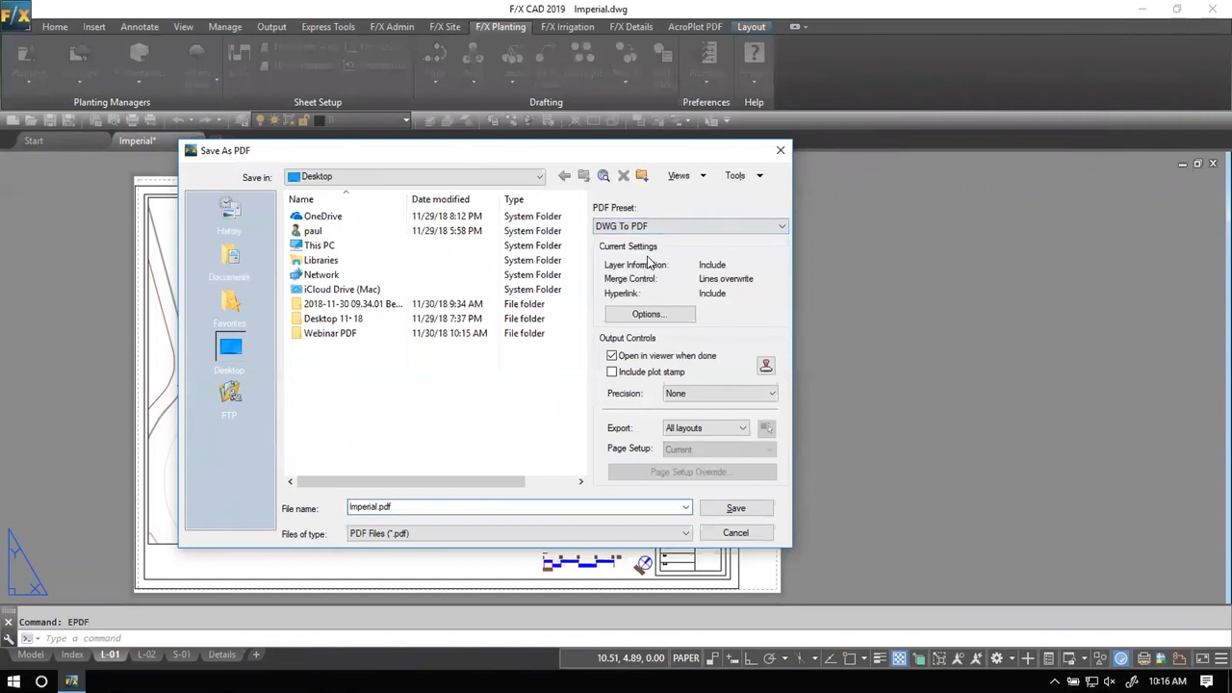
Step: Examine the DWG To PDF preset's export options and the choices of layouts to export, and cancel the export
click(647, 314)
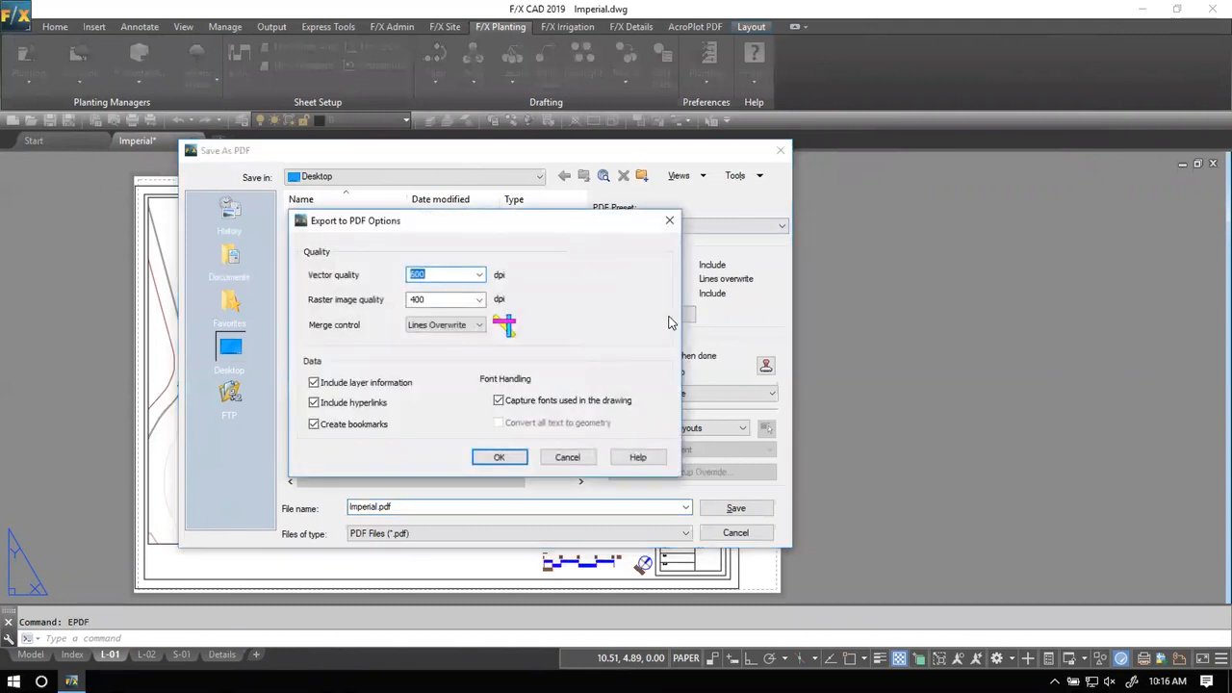
drag(571, 225, 473, 232)
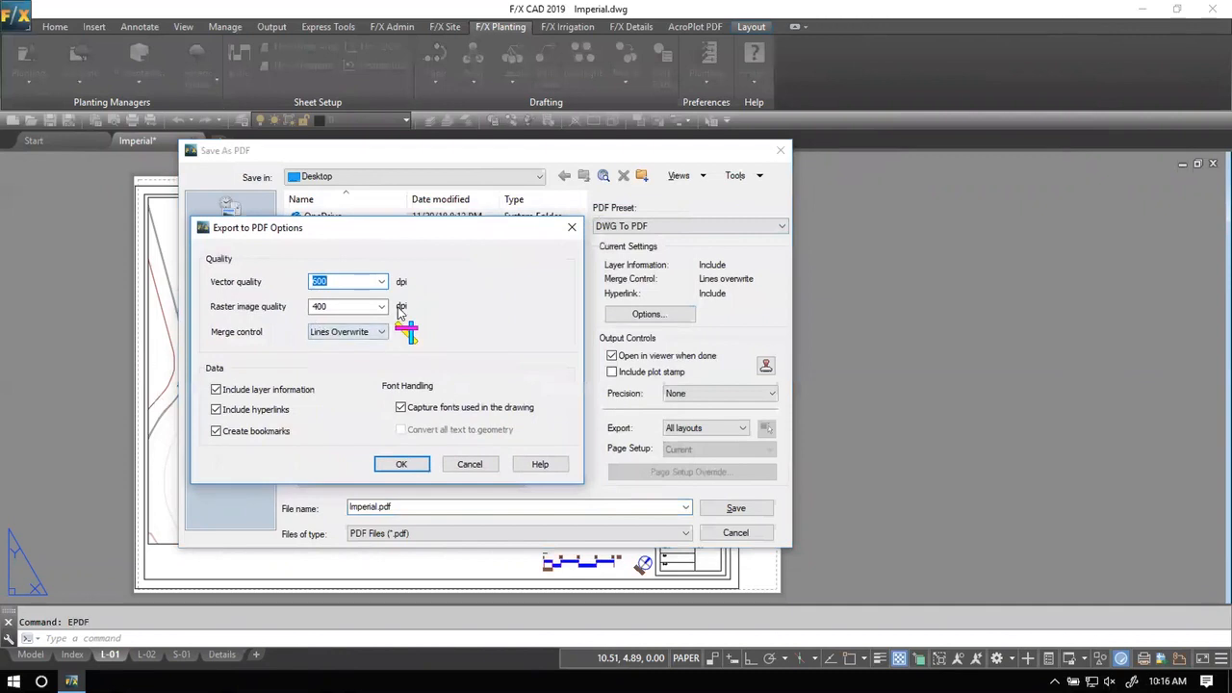
click(475, 466)
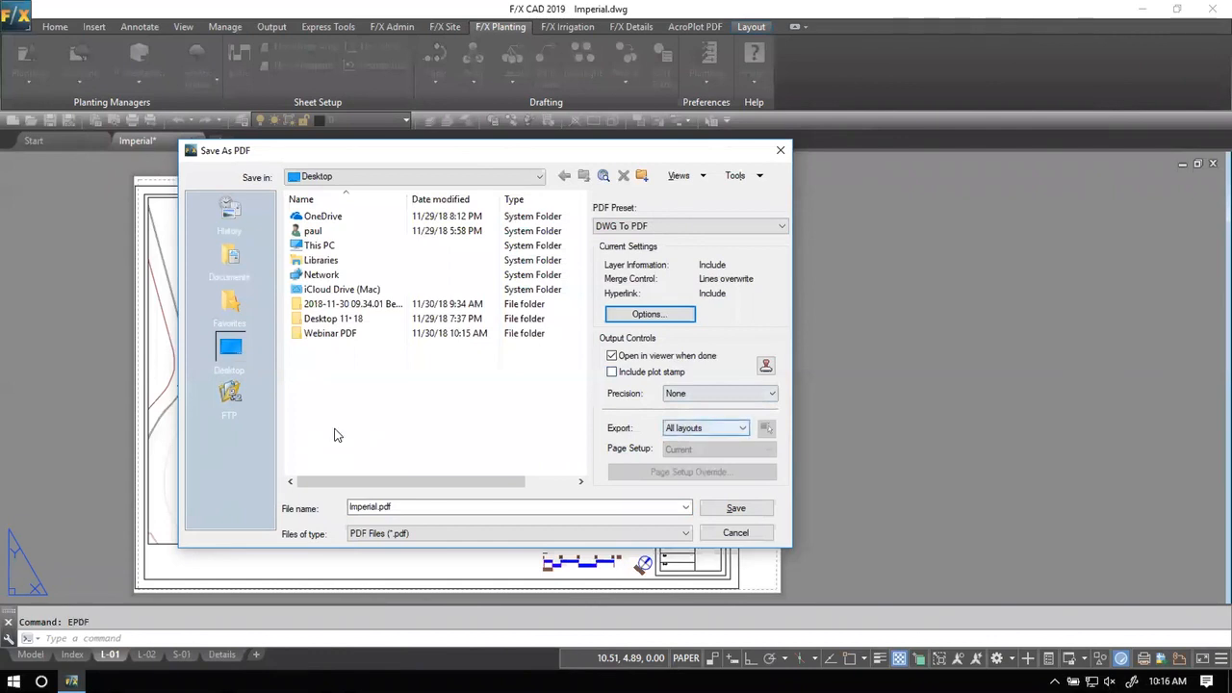
click(698, 431)
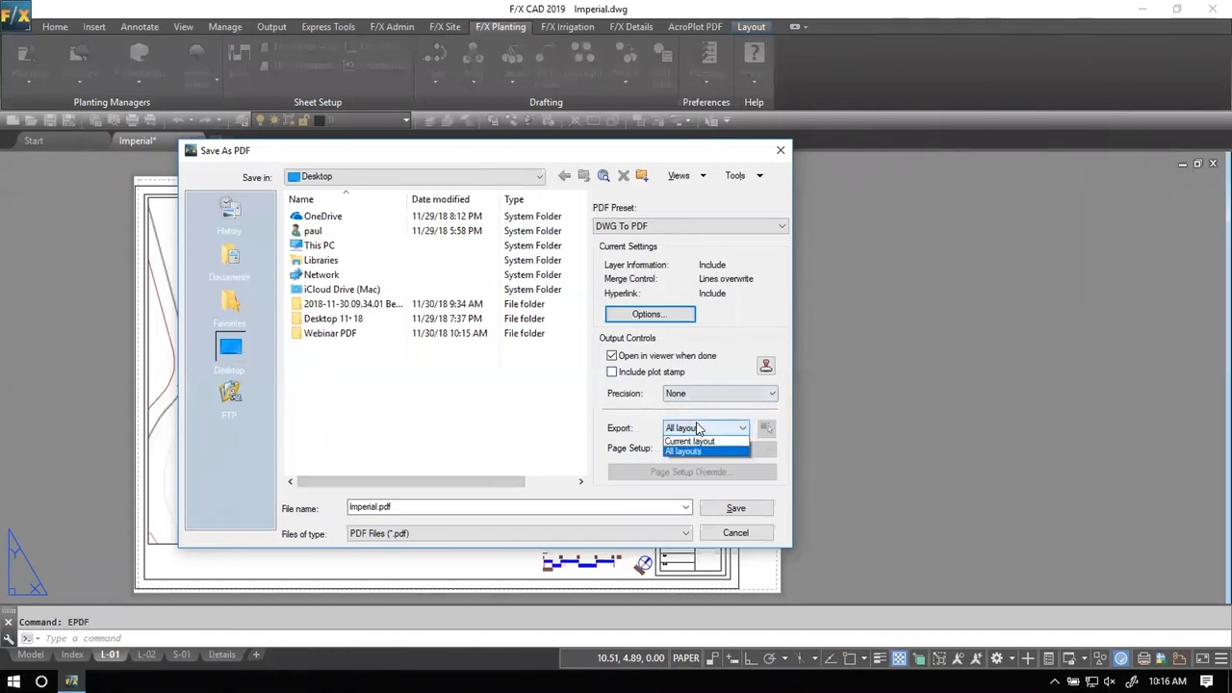
click(691, 444)
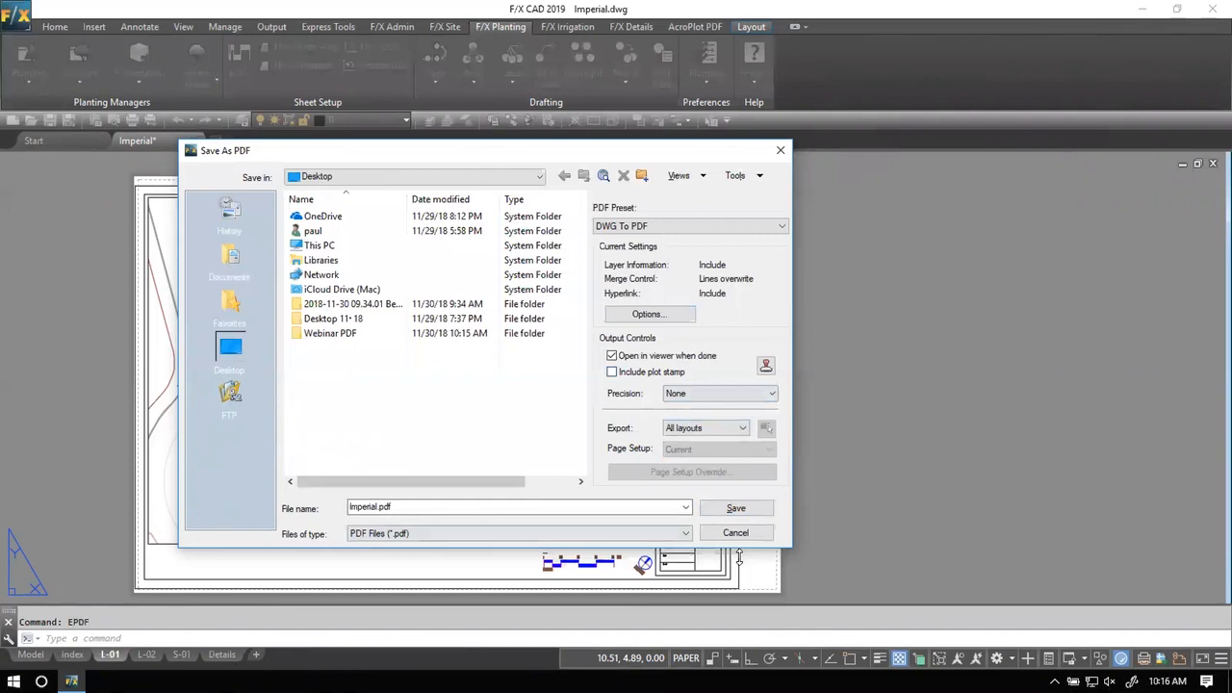
click(735, 533)
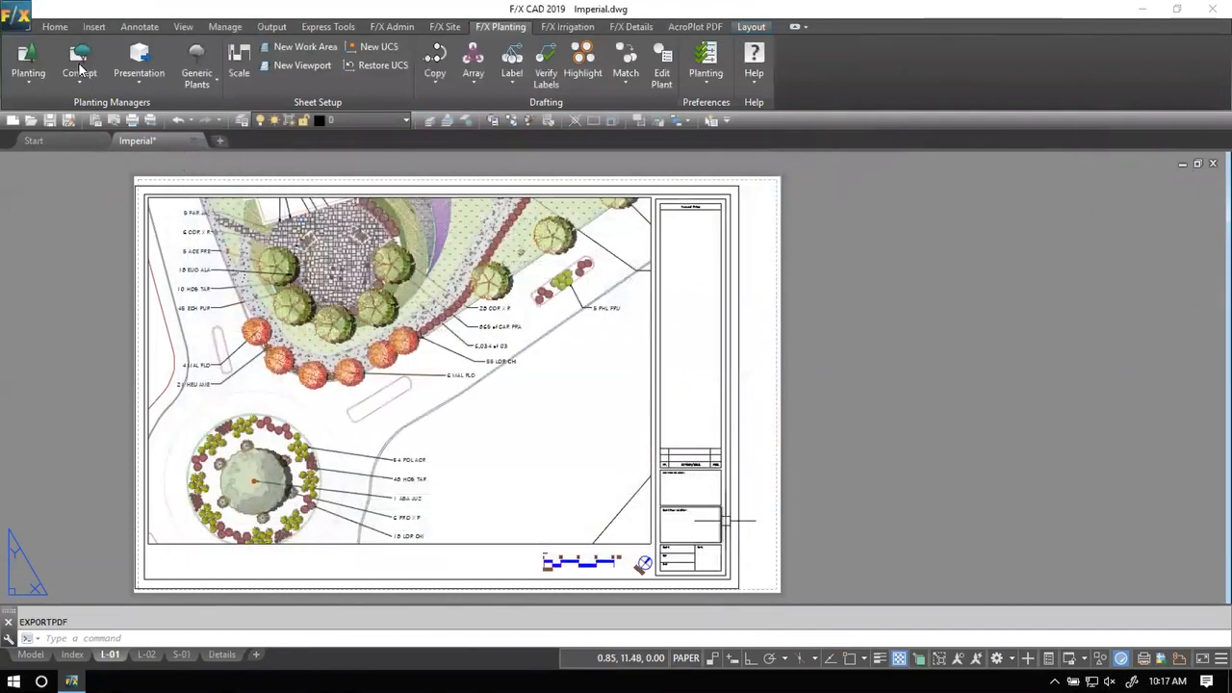
Step: Open Publish for the drawing, choosing PDF as the output format and DWG To PDF as the preset
click(8, 14)
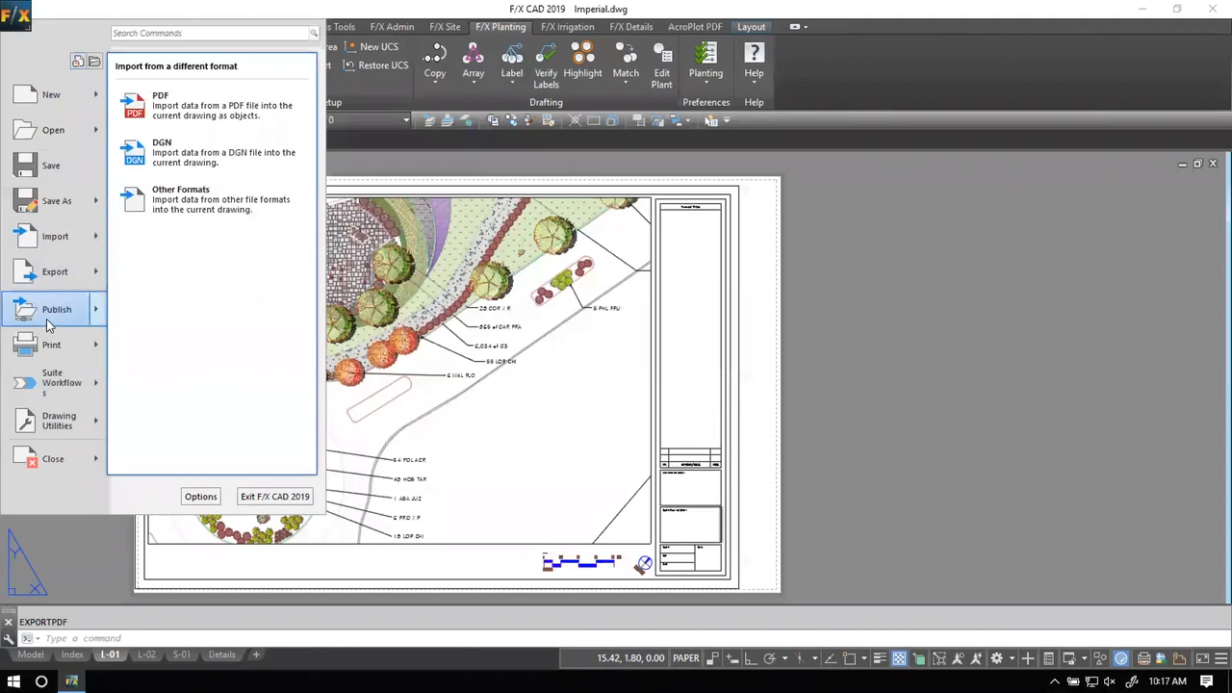
click(46, 311)
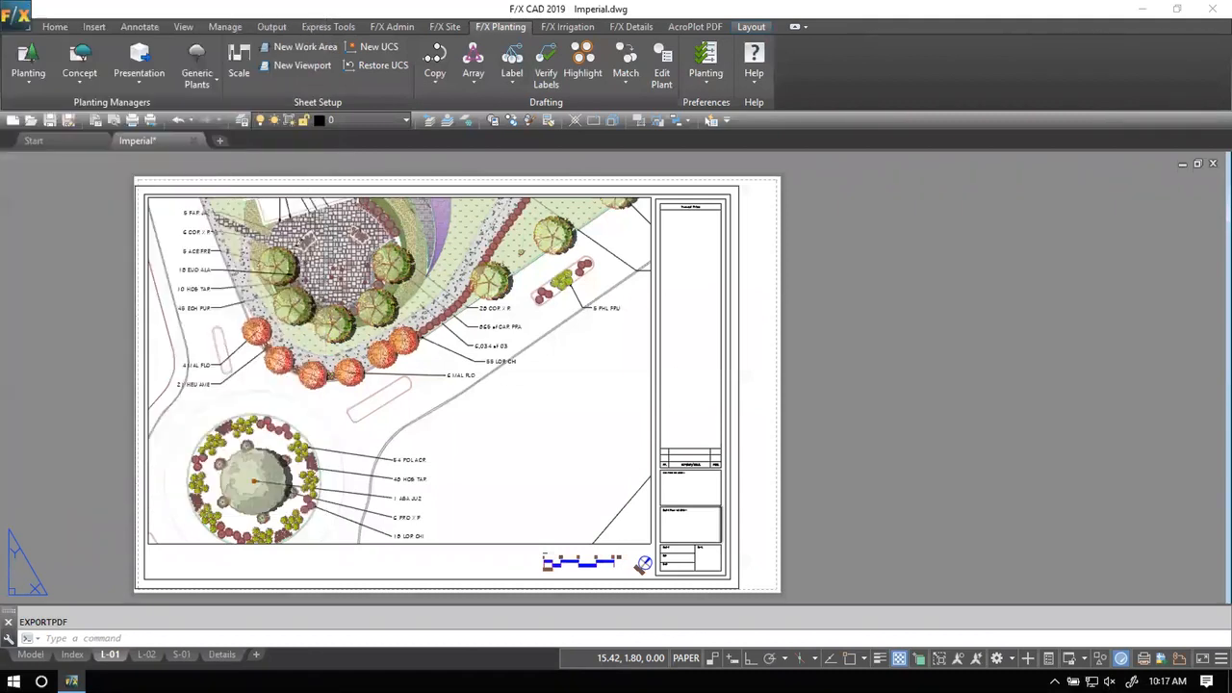
drag(577, 147, 490, 123)
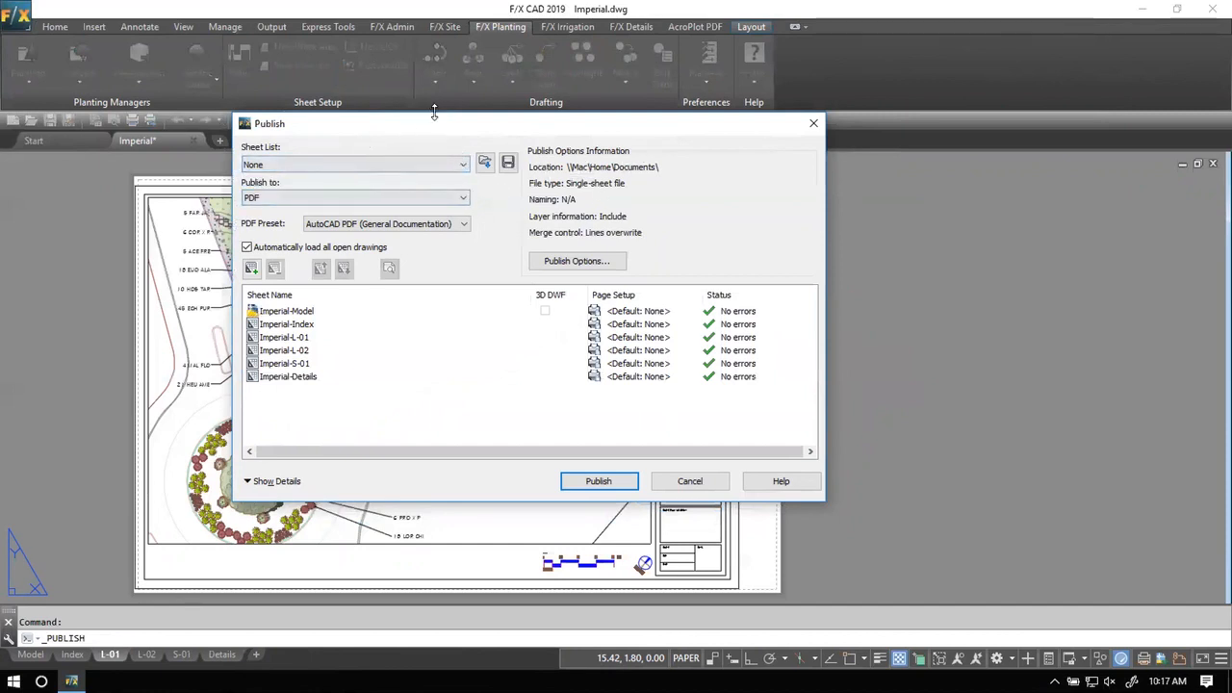
click(463, 197)
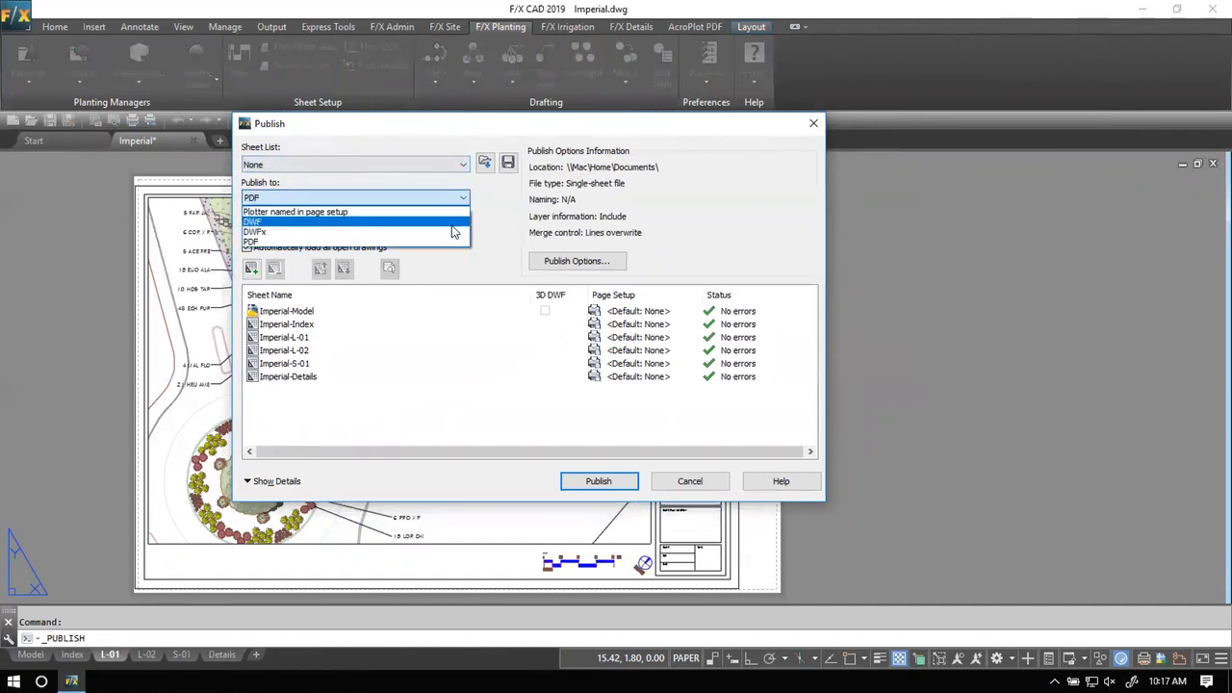
click(447, 241)
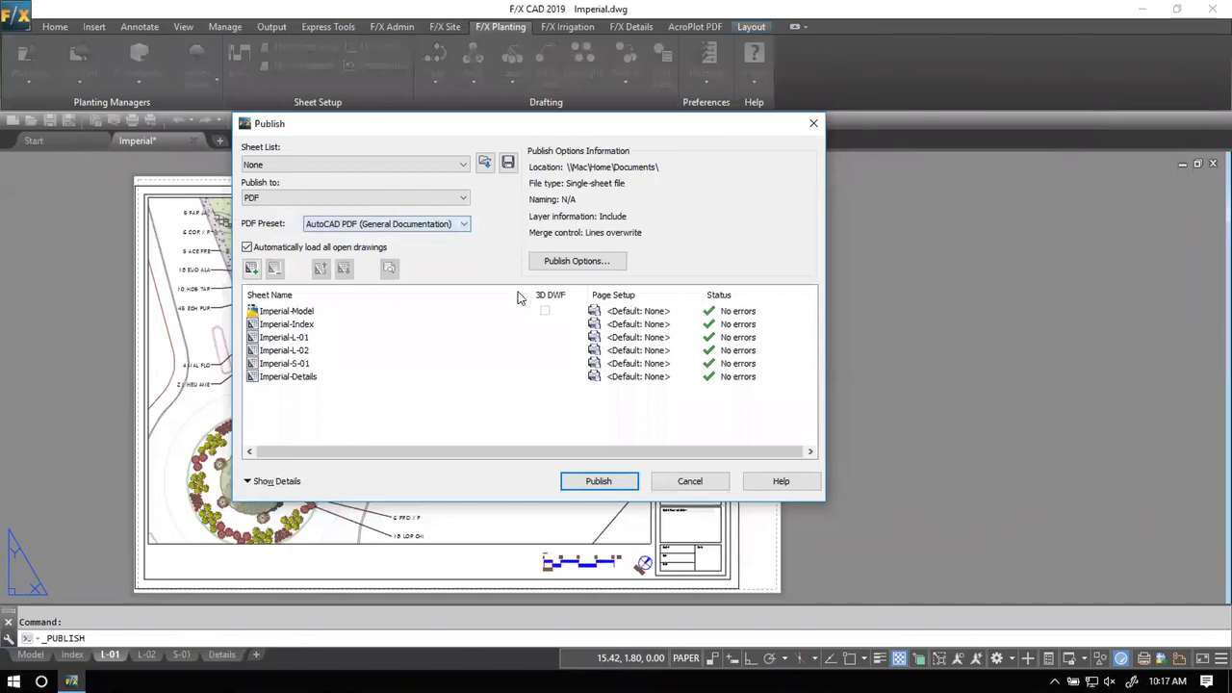
click(383, 226)
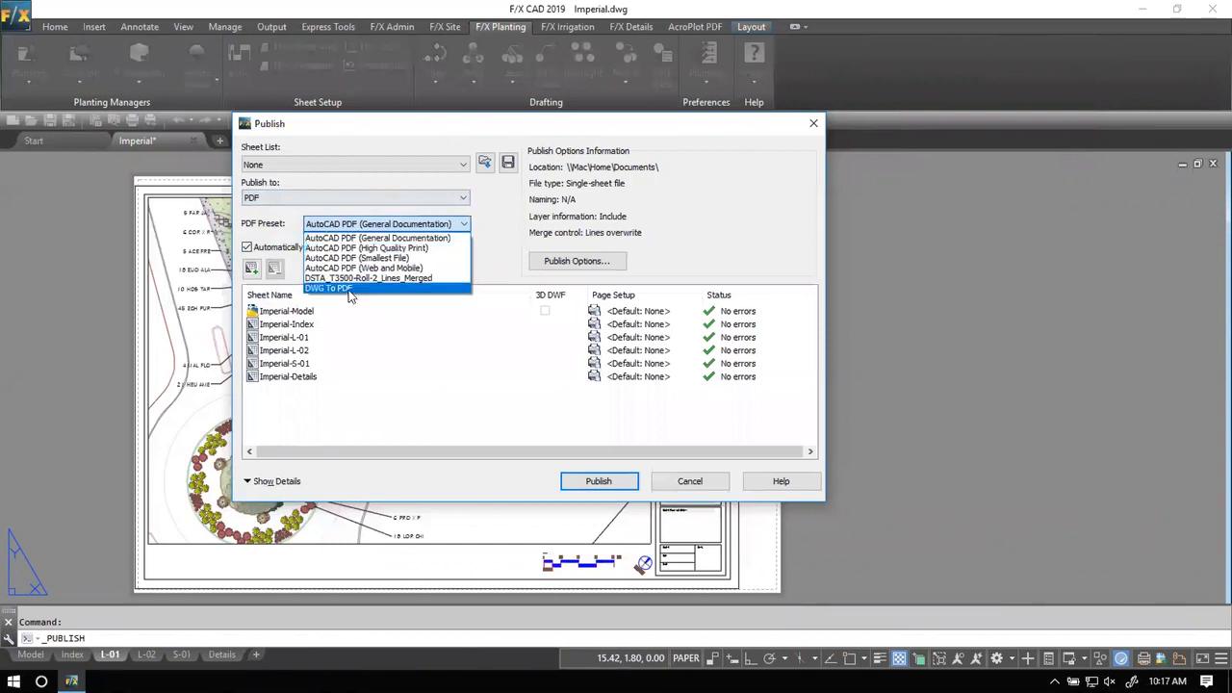
click(357, 289)
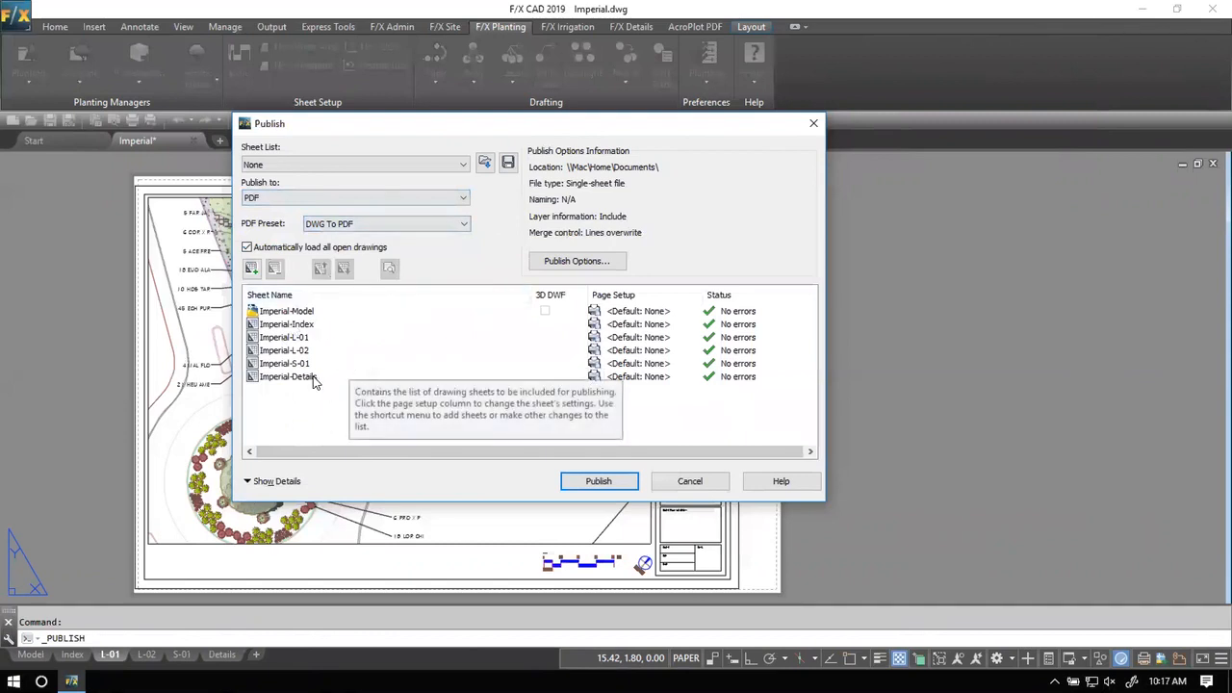
Step: Remove the Imperial-Details, Imperial-Model and Imperial-Index sheets from the publish list
click(464, 377)
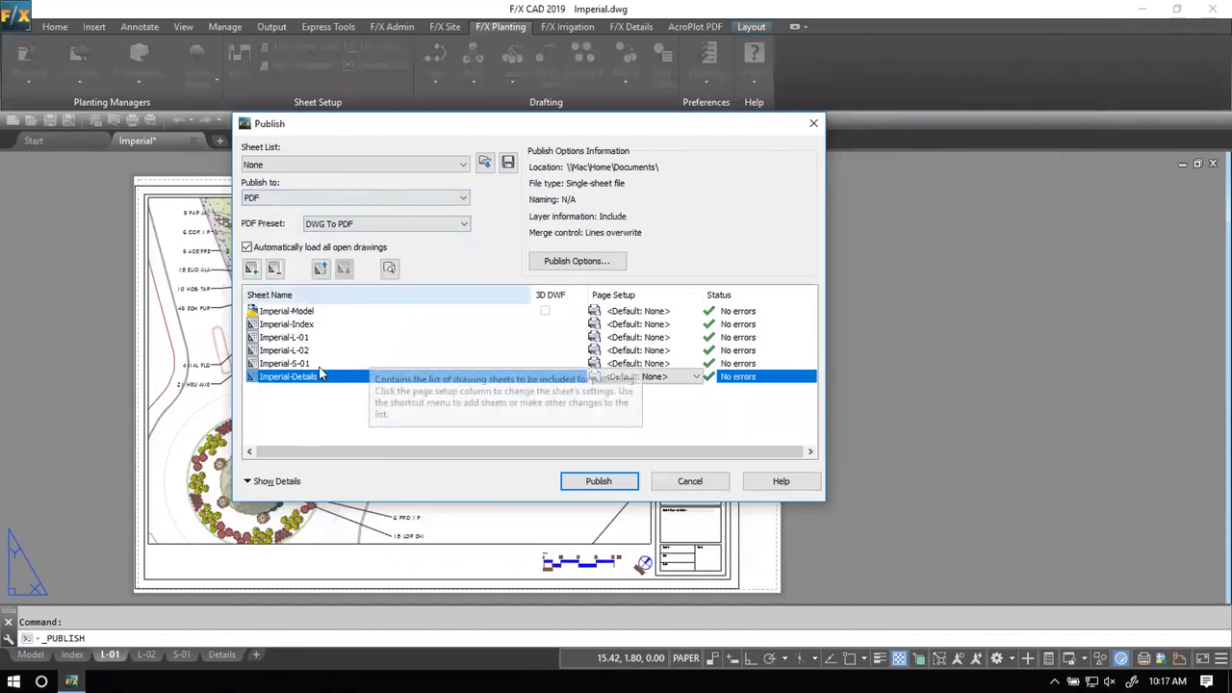
click(273, 270)
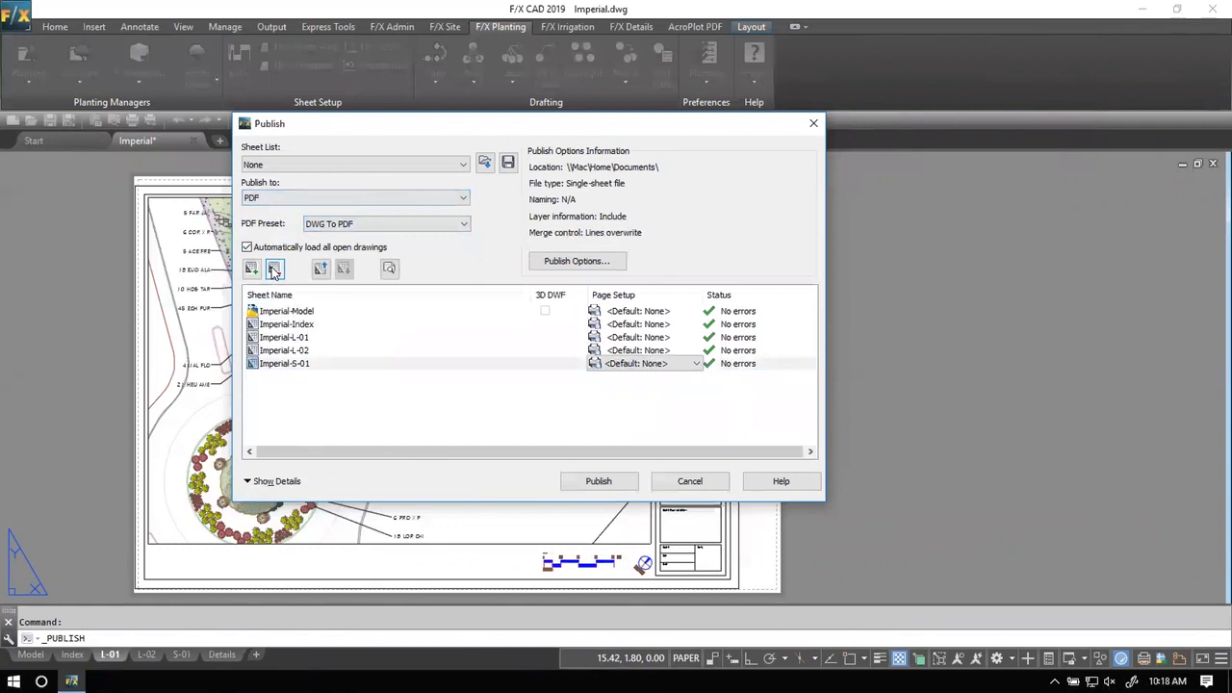
click(310, 312)
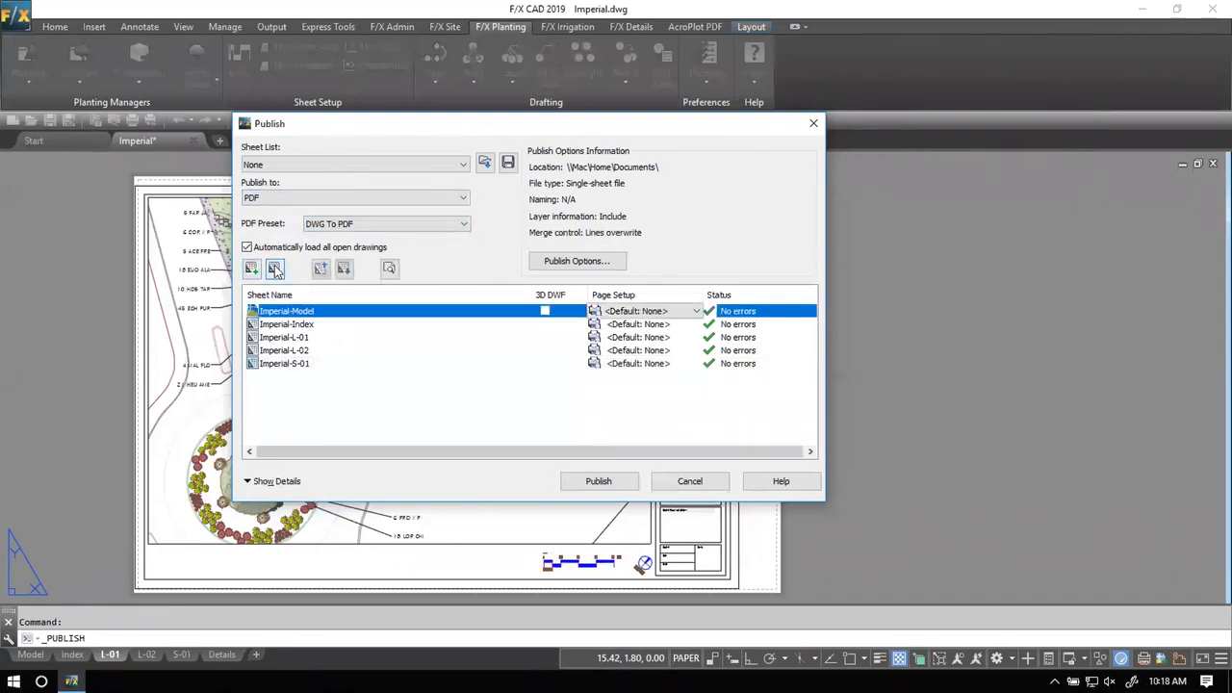
click(274, 269)
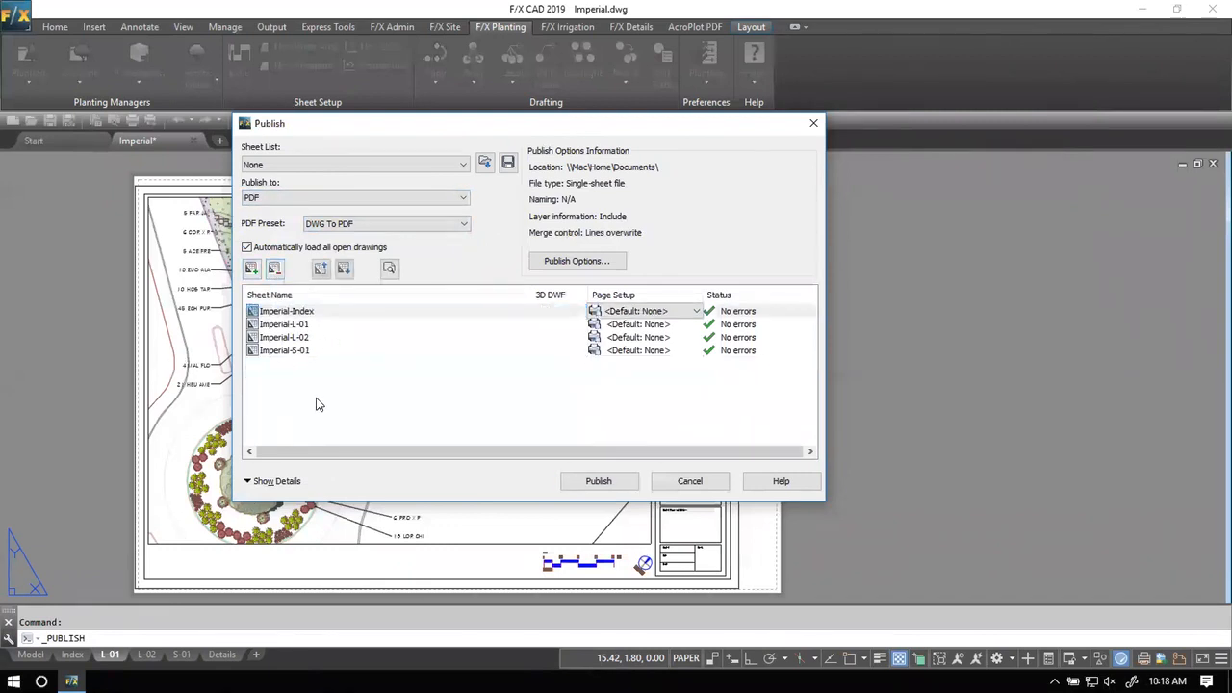
click(323, 310)
click(274, 269)
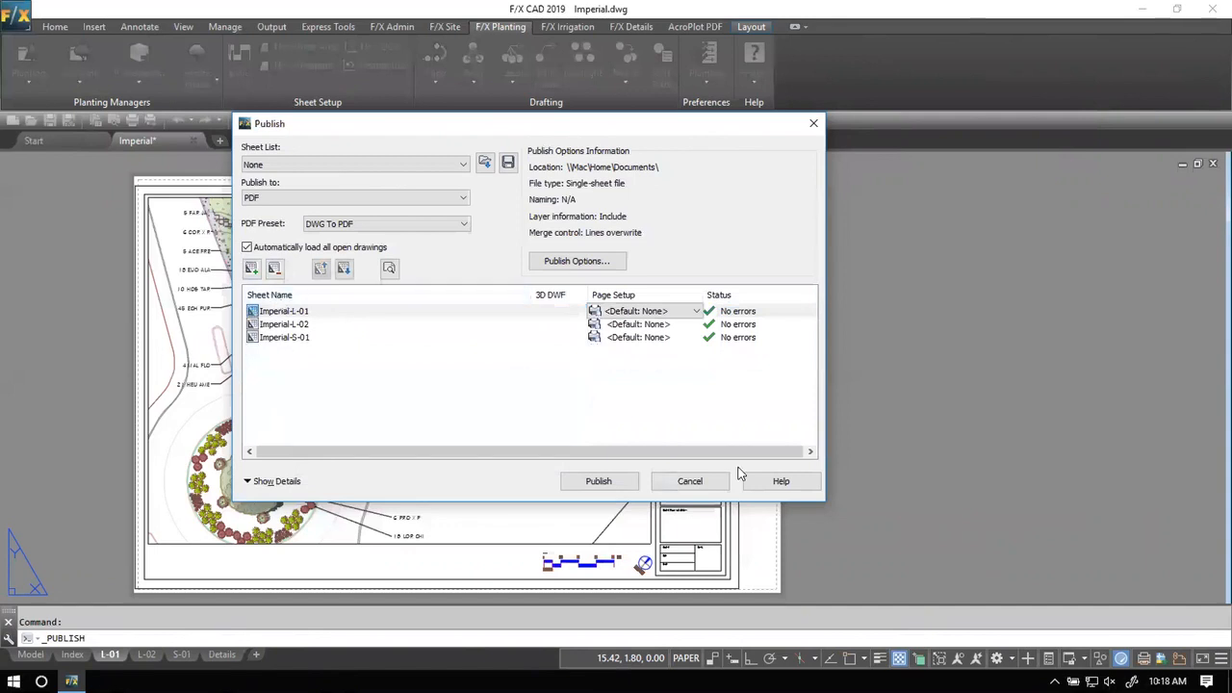
Step: Start publishing sheets L-01, L-02 and S-01 without saving the sheet list, cancel the job and dismiss its notification
click(592, 486)
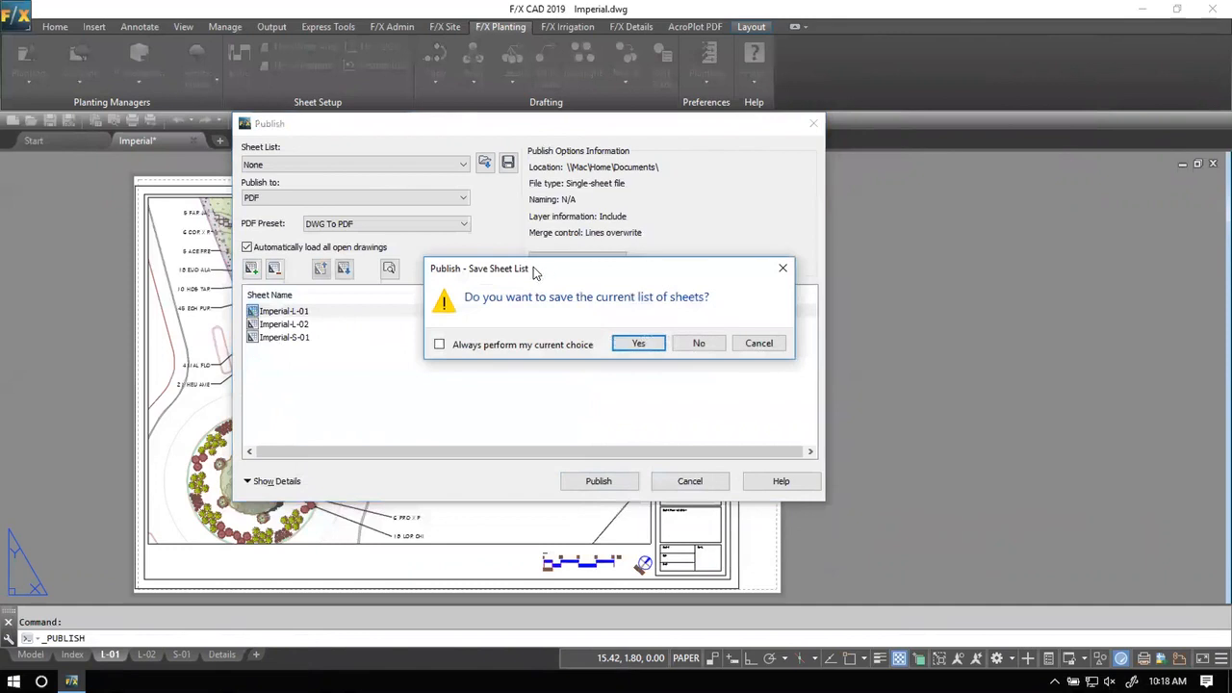
click(687, 348)
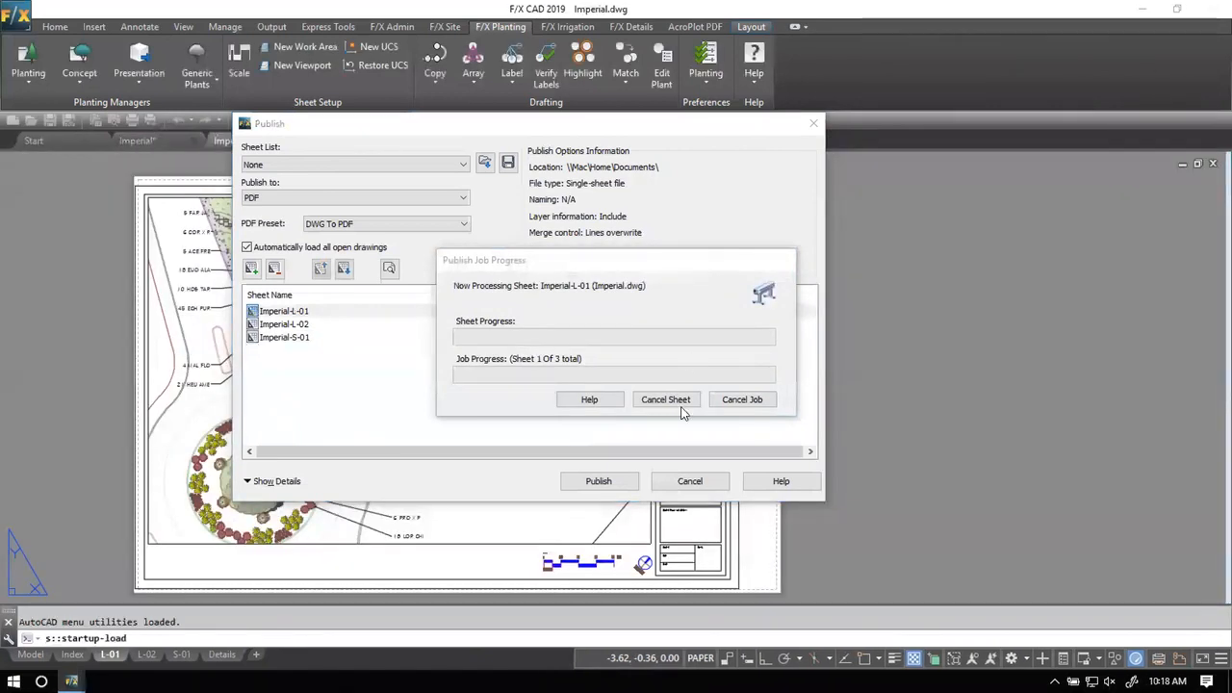
click(752, 400)
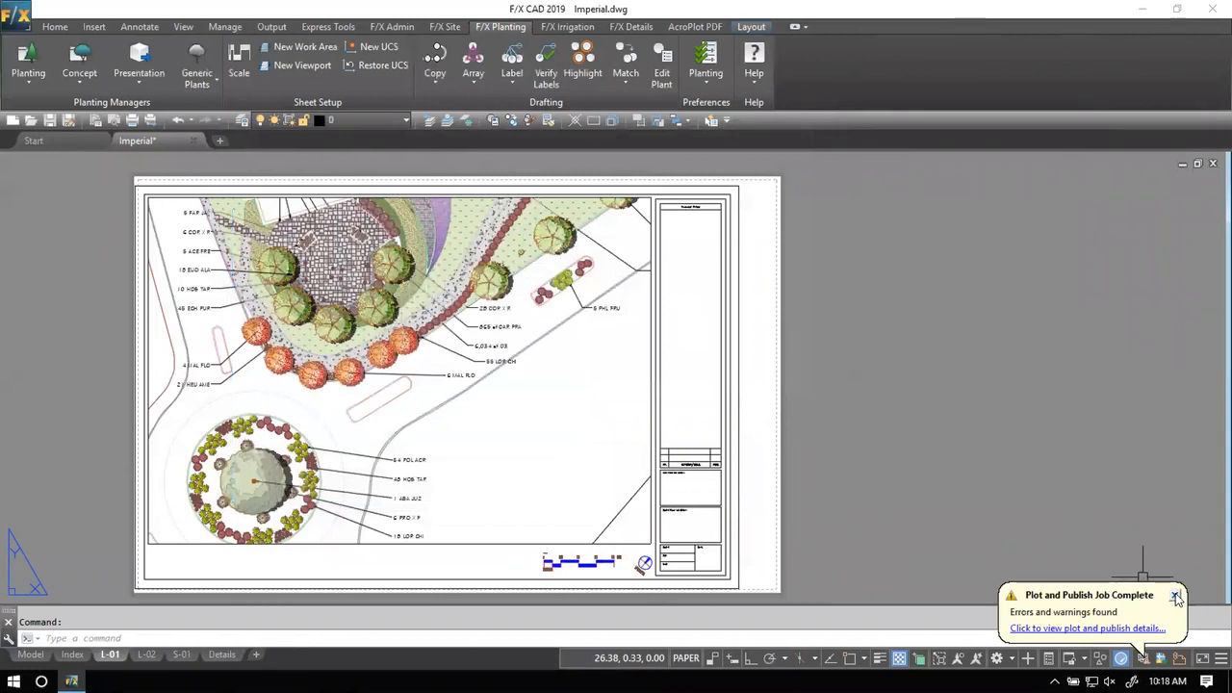
click(1175, 597)
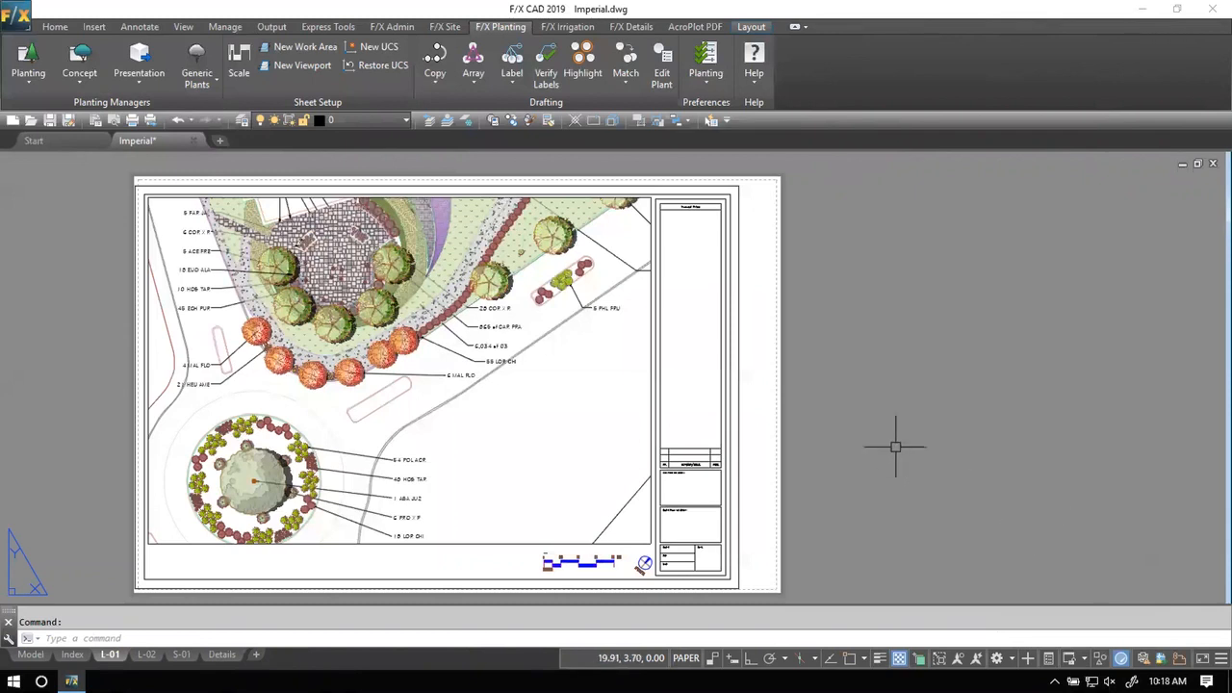
key(ctrl+Up)
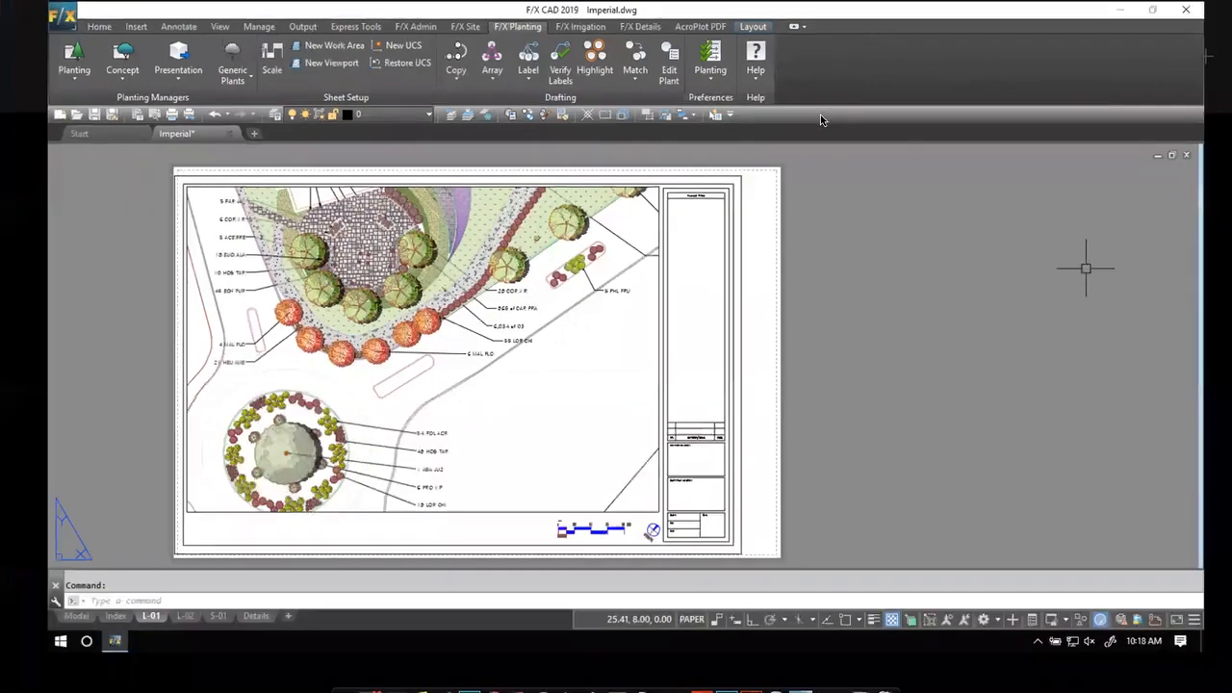
click(624, 89)
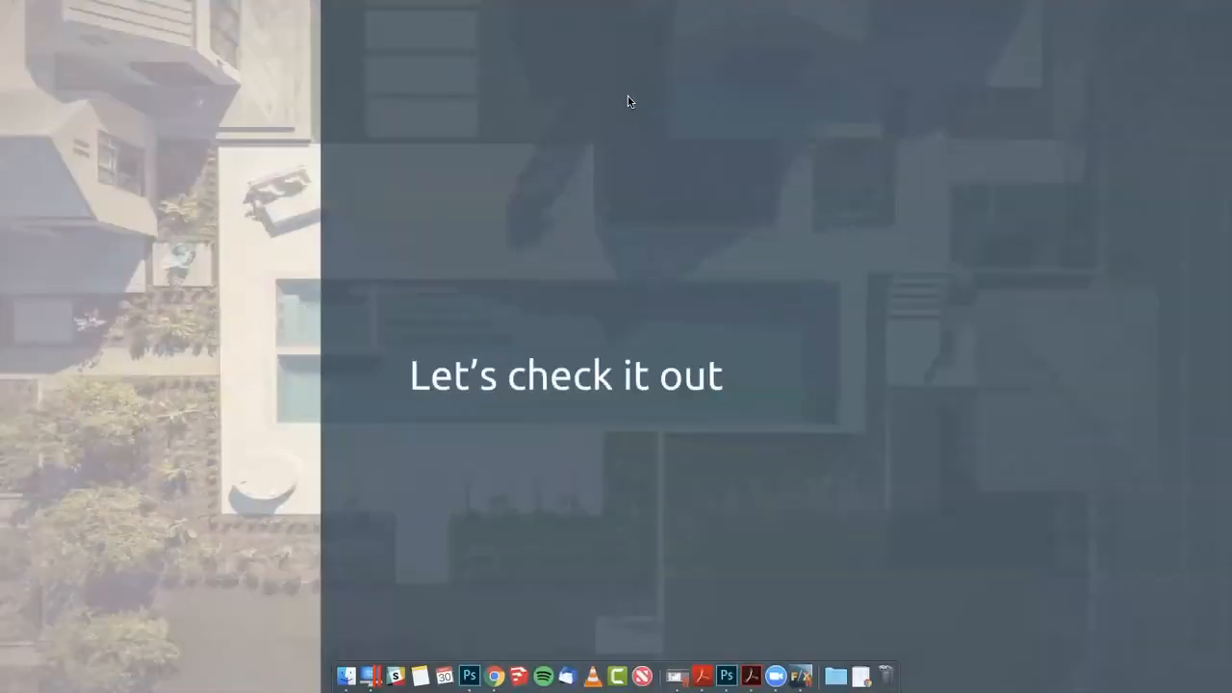
key(Right)
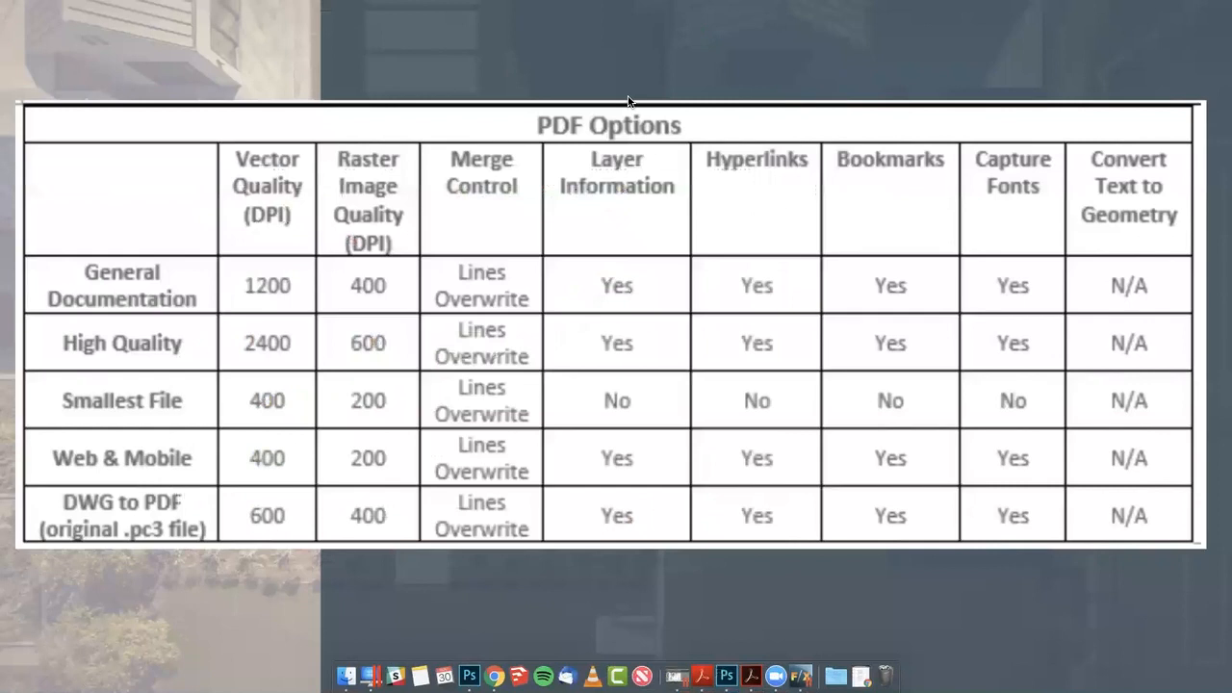
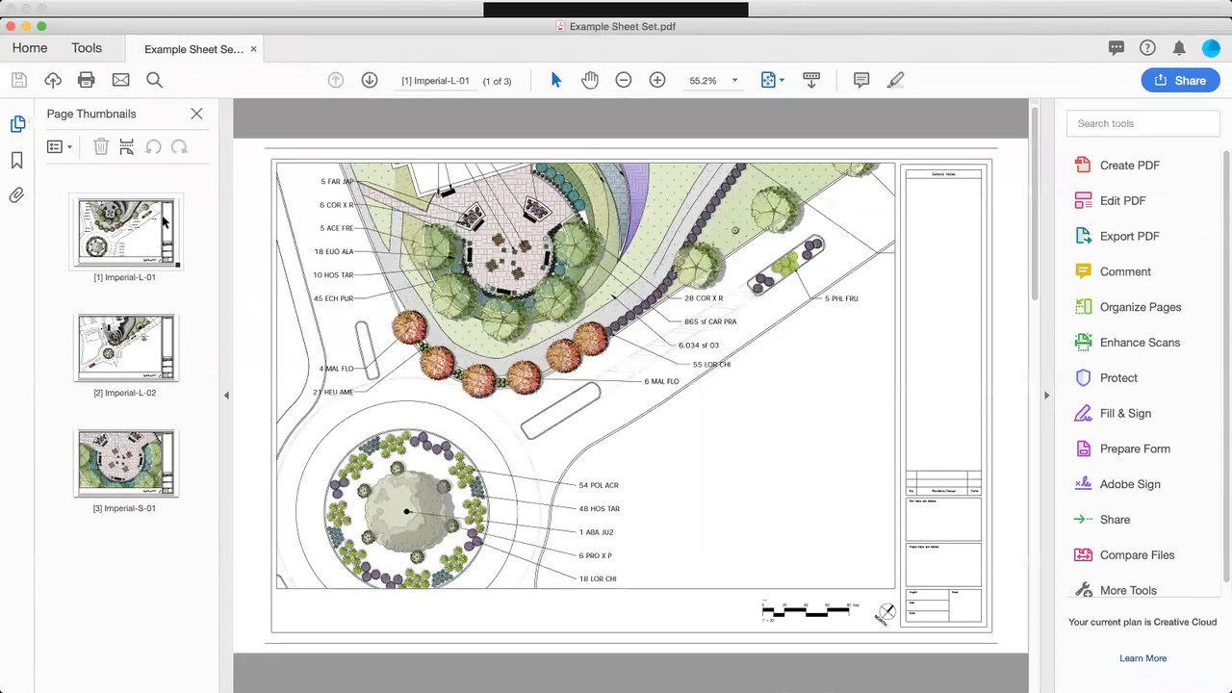
Step: Look through the L-01, L-02 and S-01 sheets of Example Sheet Set.pdf, and hide and reshow the page thumbnails
click(130, 347)
click(144, 476)
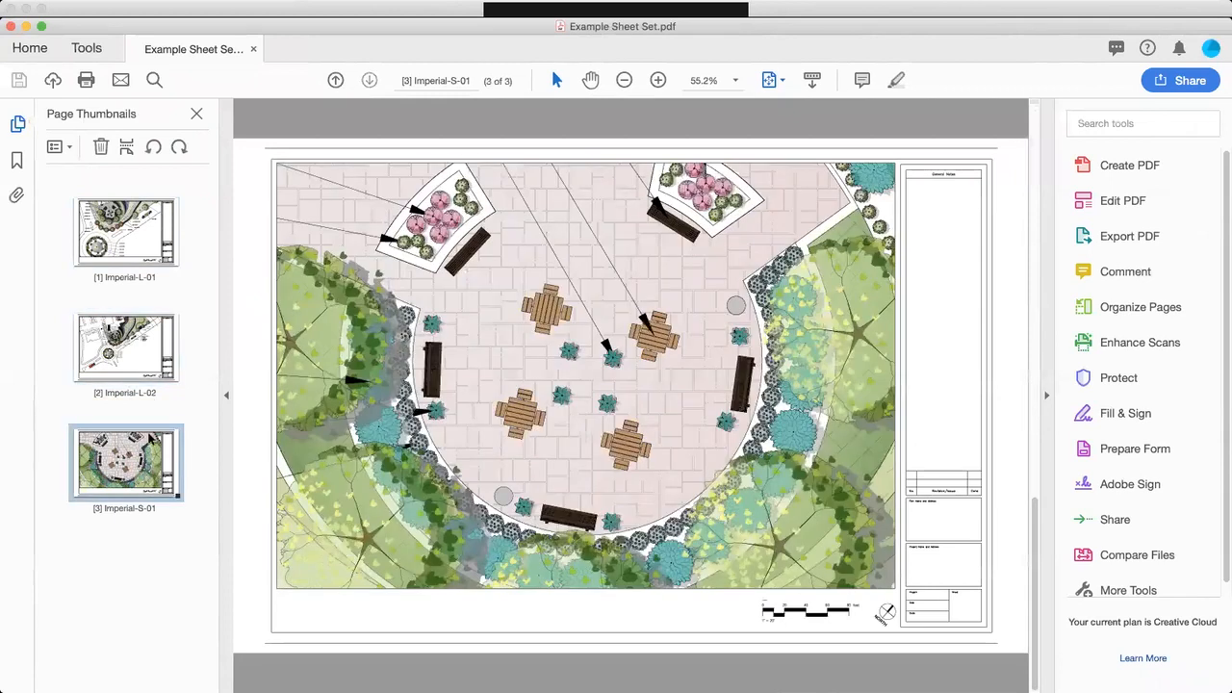
click(141, 350)
click(134, 225)
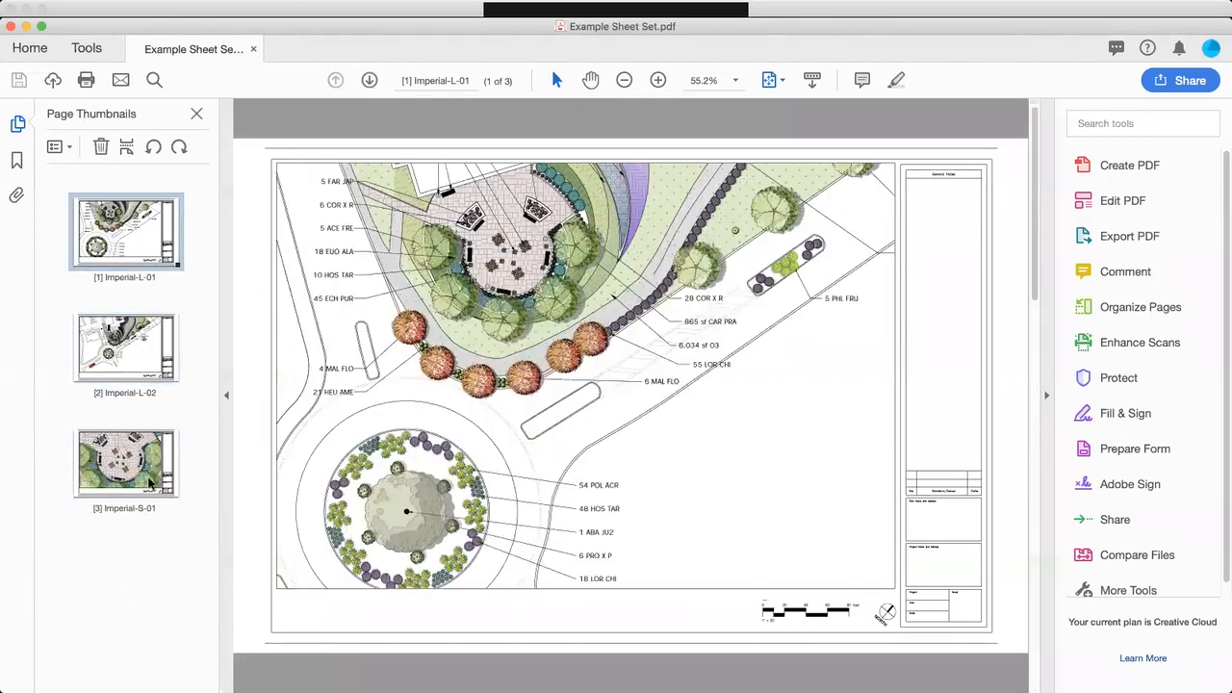
click(122, 359)
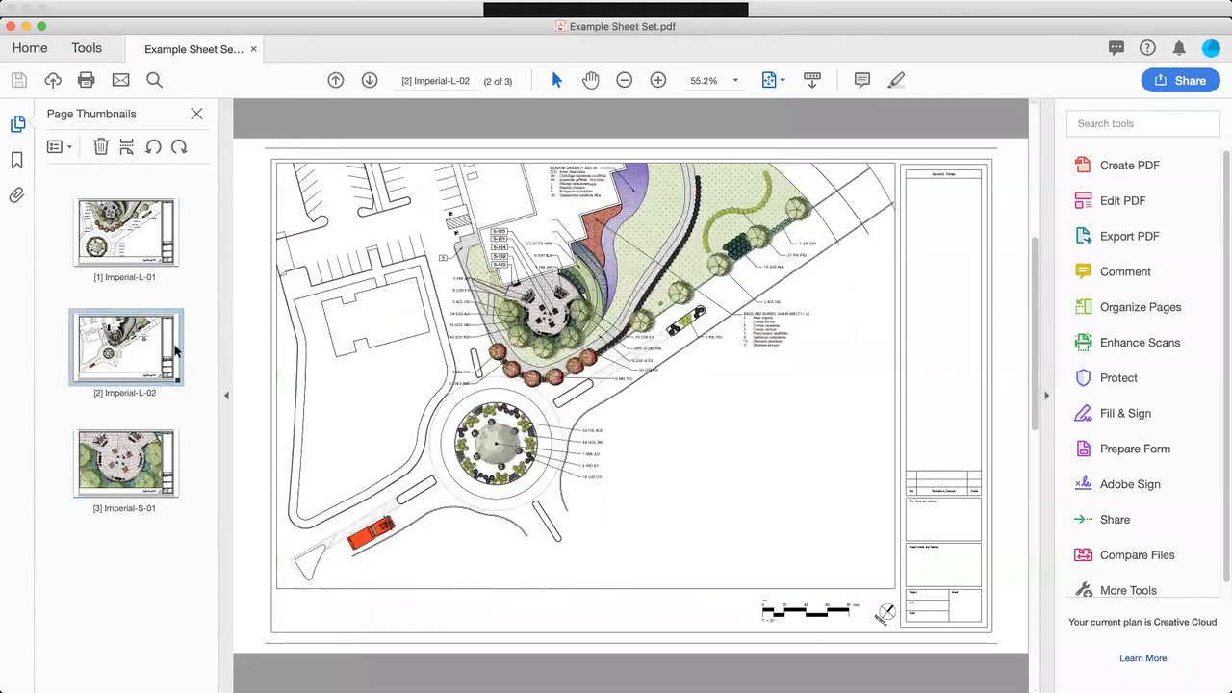
click(18, 121)
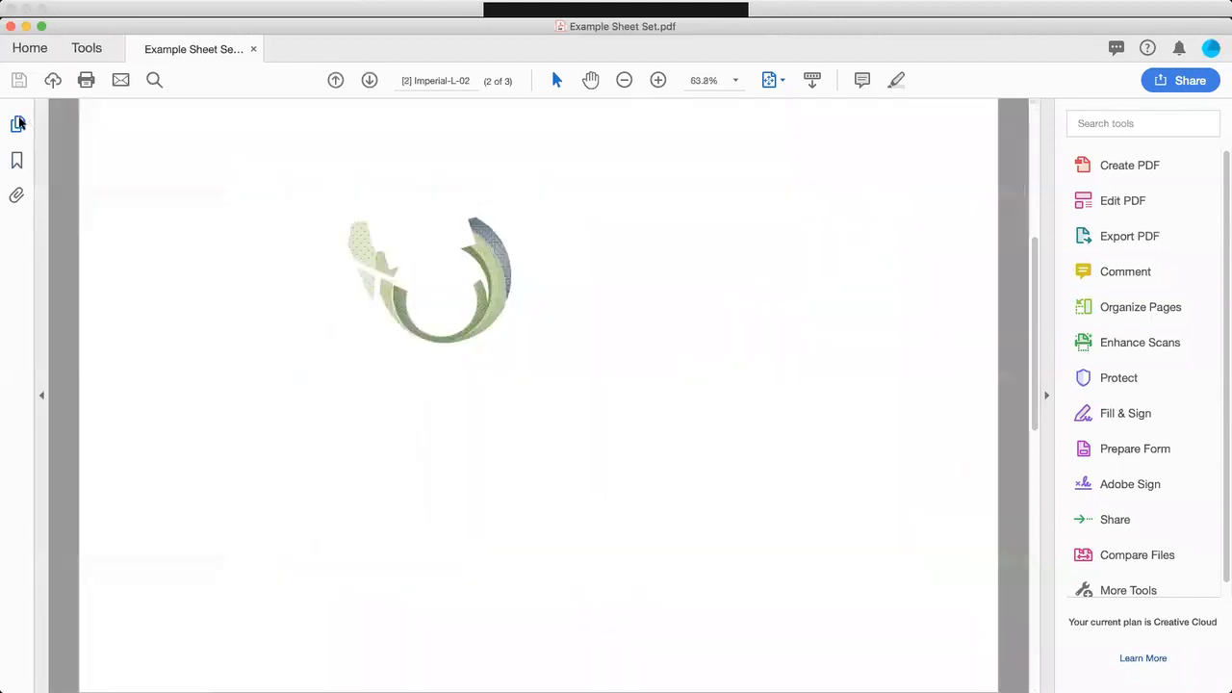
click(18, 122)
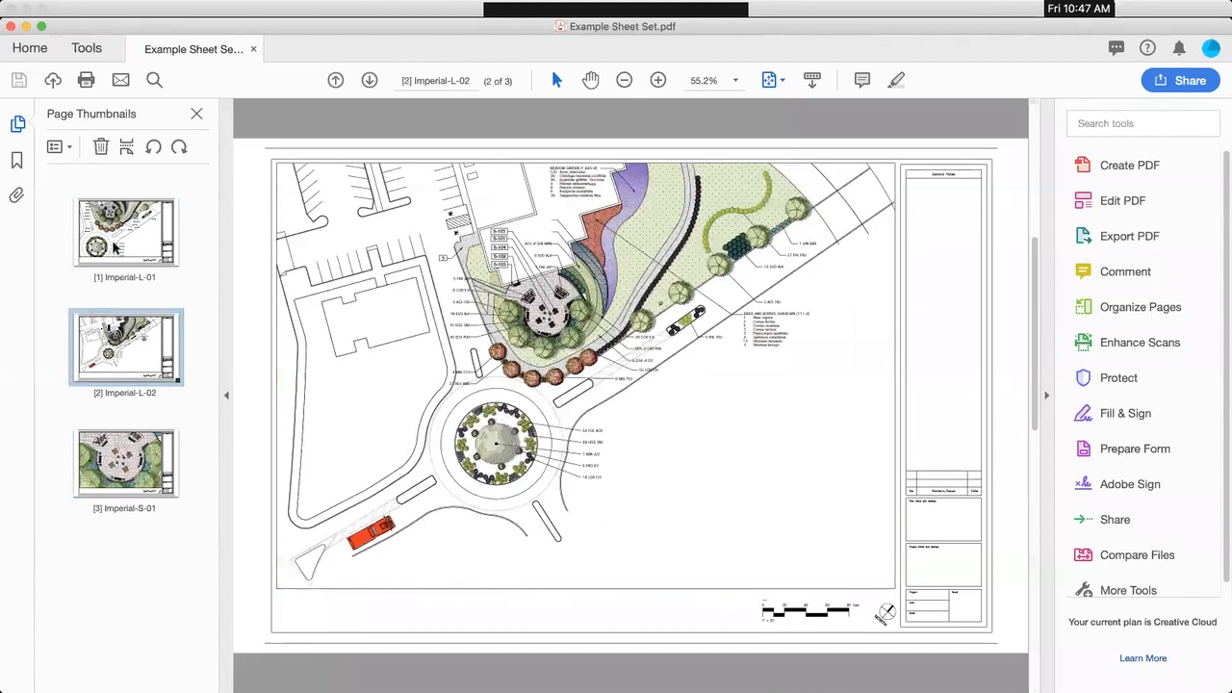
Step: Extract the Imperial-L-02 page of Example Sheet Set.pdf as a separate file into the Sheets folder
right_click(138, 369)
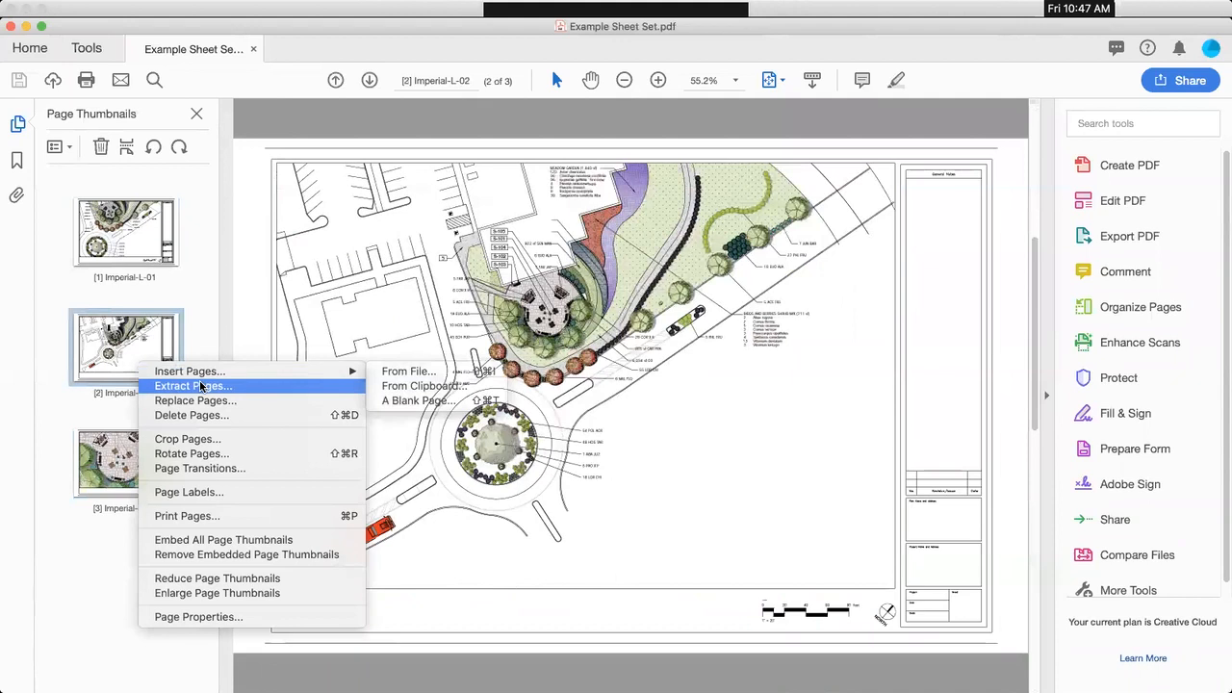
click(192, 385)
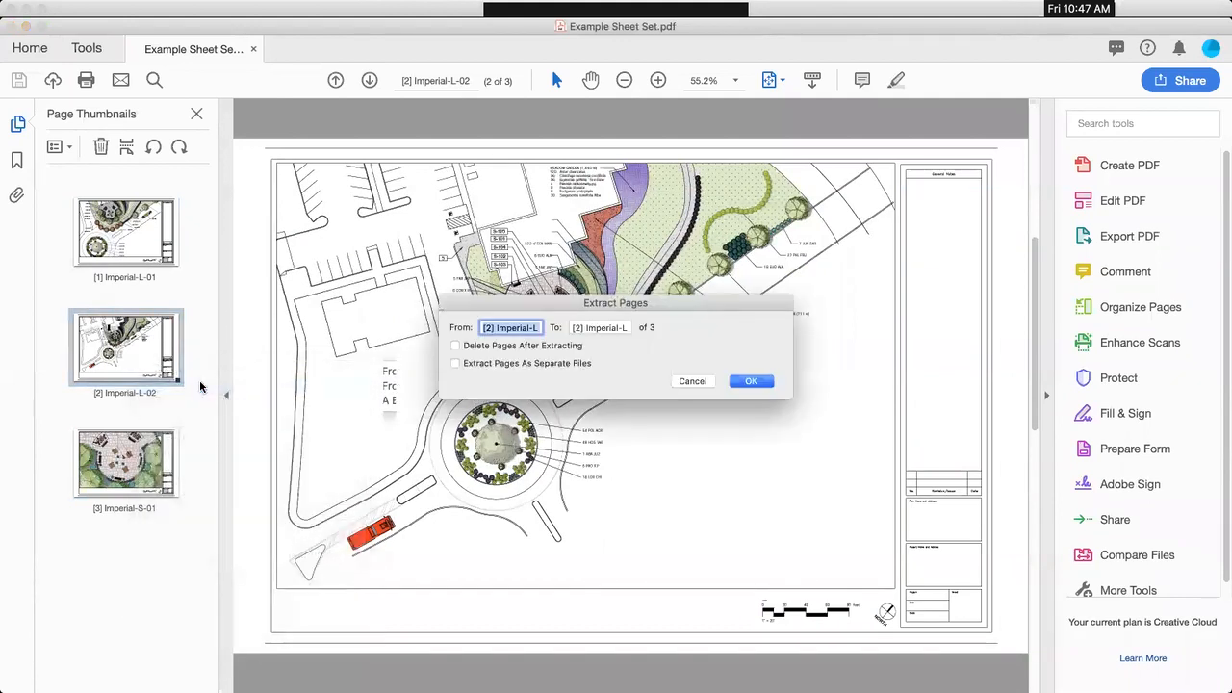
drag(480, 318, 430, 299)
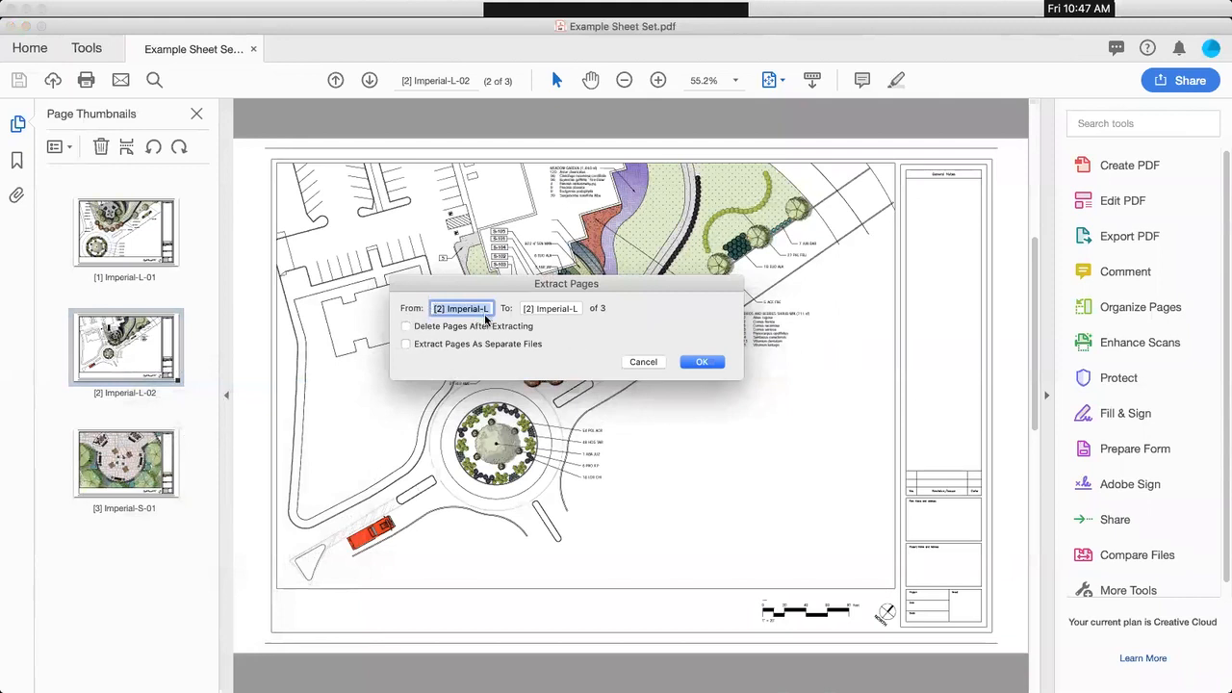
click(546, 308)
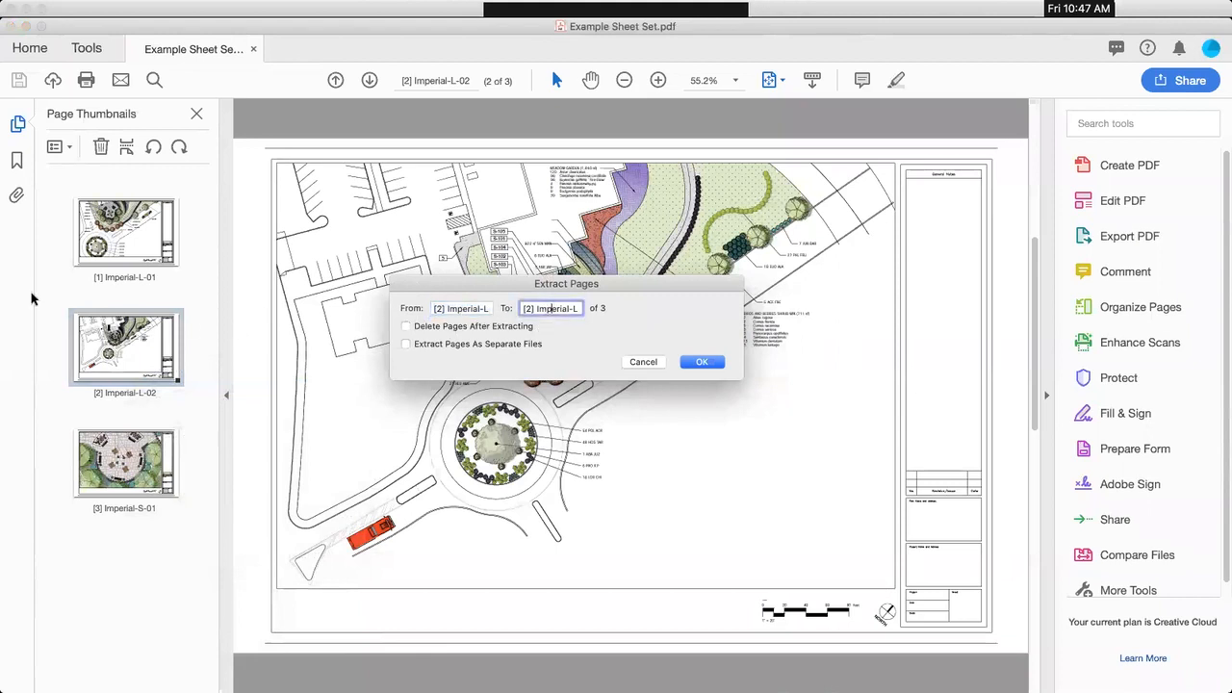
text(0)
key(BackSpace)
key(BackSpace)
key(shift+Tab)
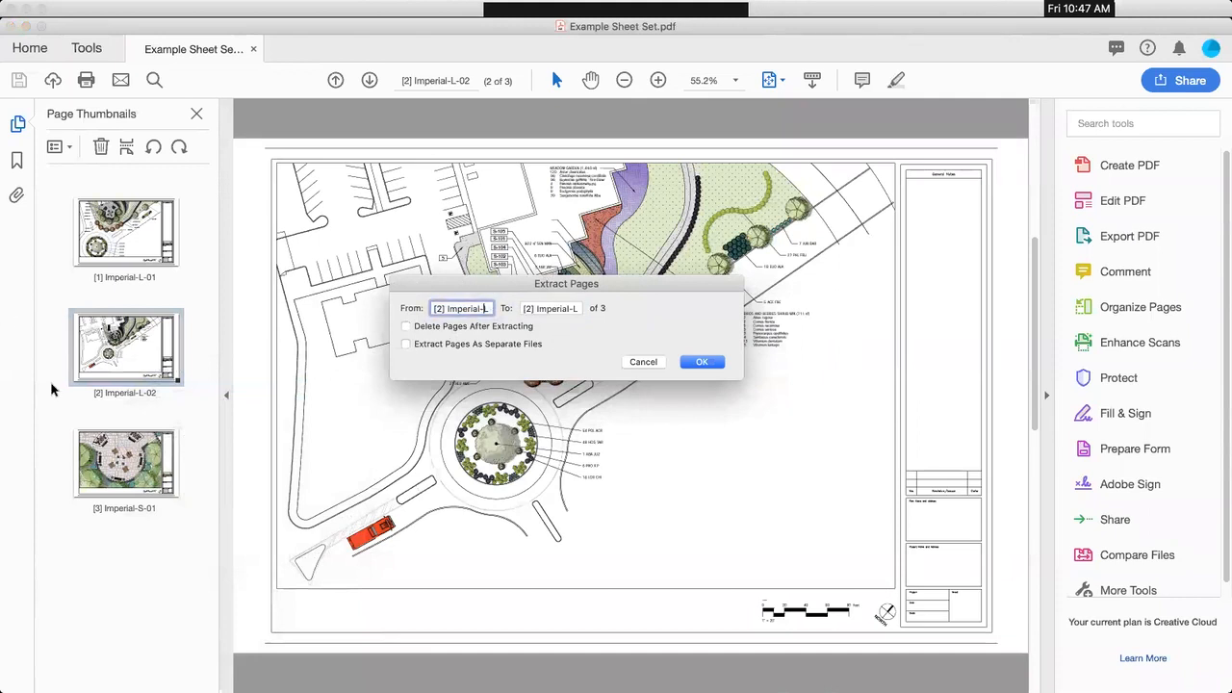
text(-02)
click(405, 345)
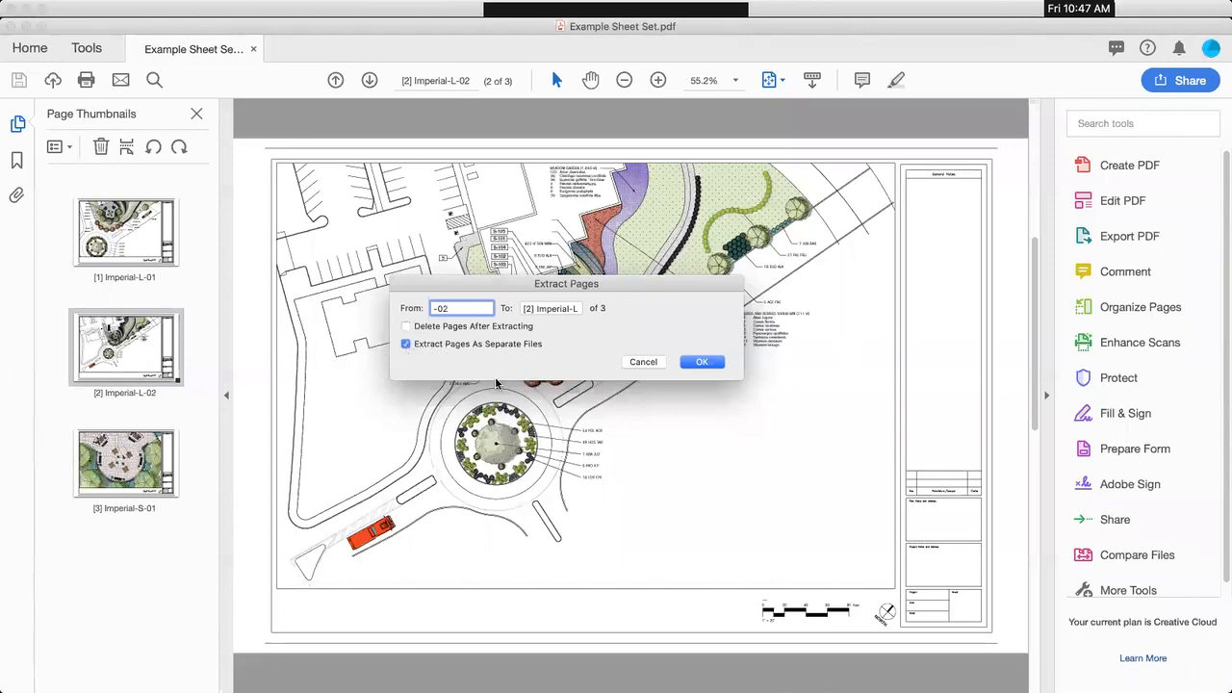
click(712, 363)
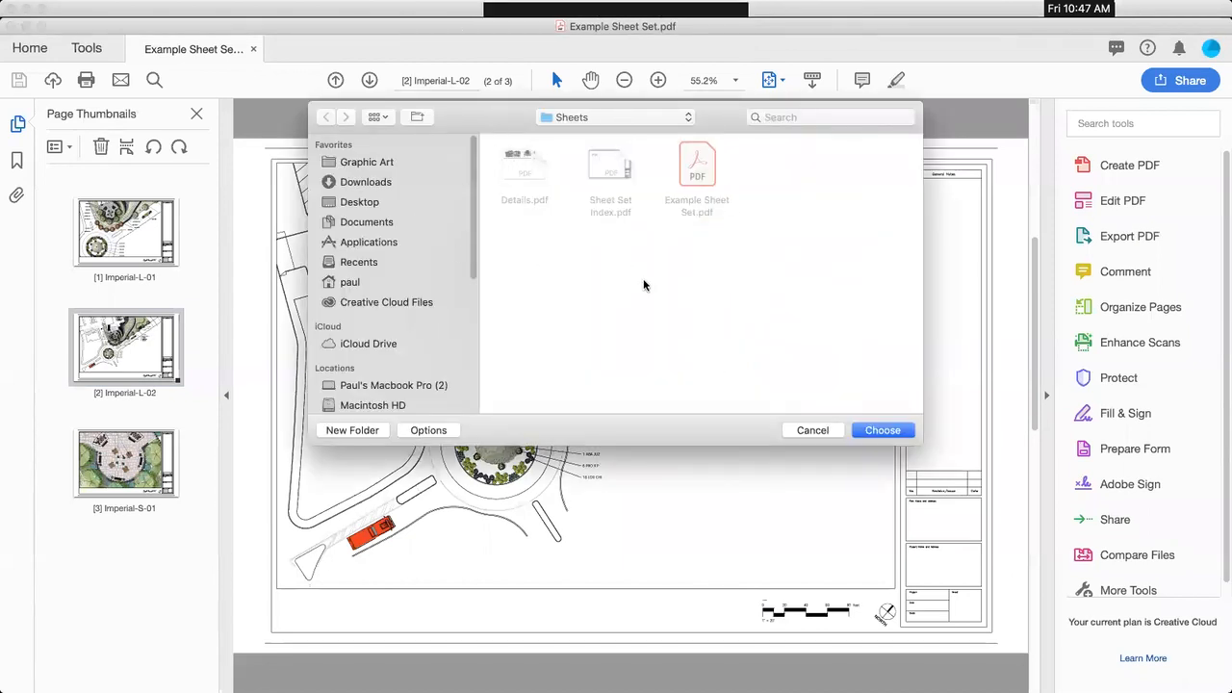
click(876, 434)
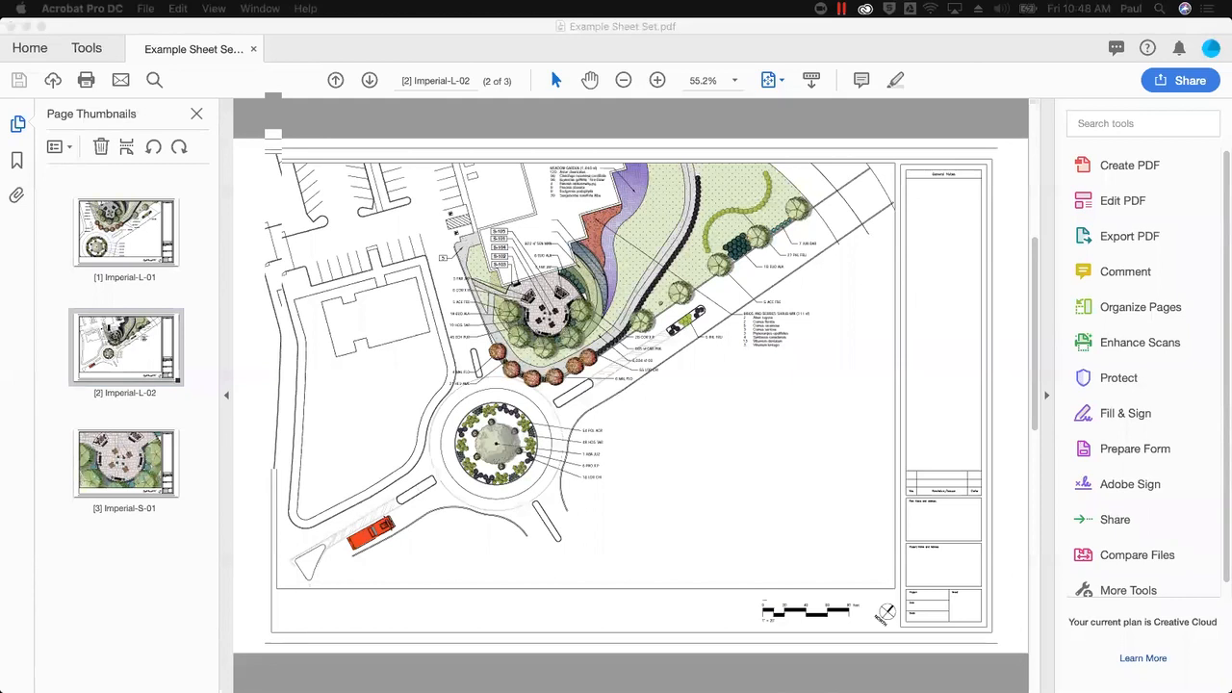
Step: Open the extracted Example Sheet Set 2.pdf from the Sheets folder to check it, close it and put the folder window away
drag(111, 544, 720, 182)
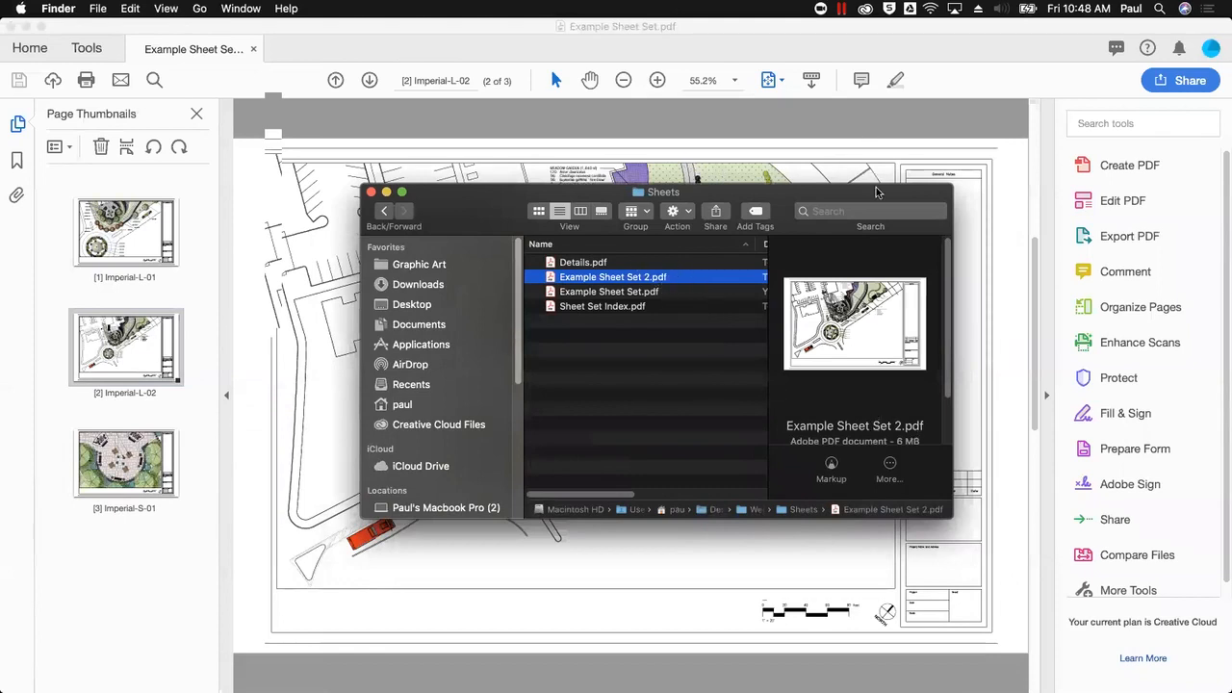
drag(877, 183, 877, 104)
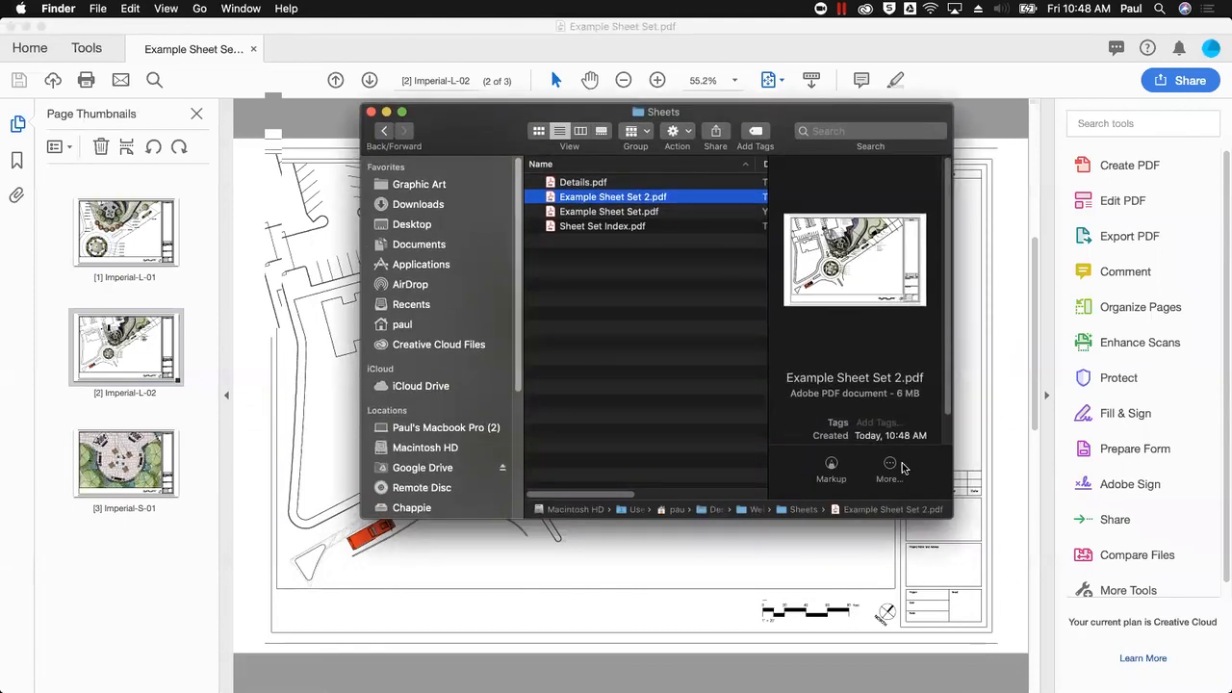
double_click(661, 201)
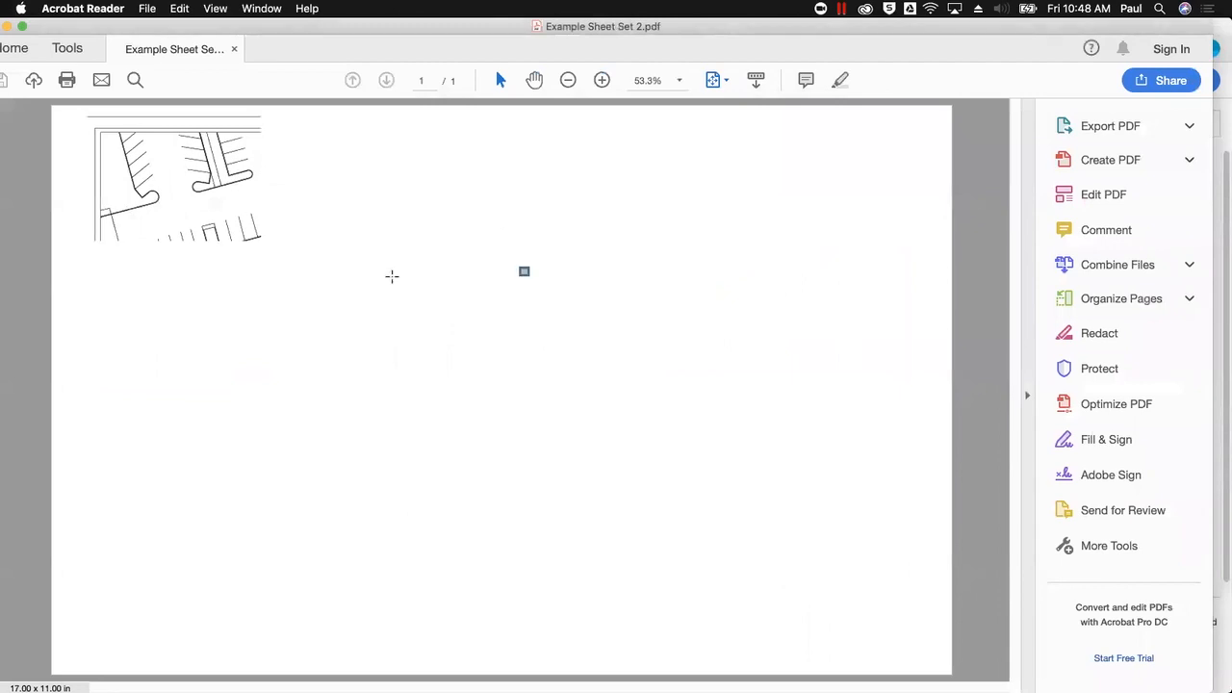
drag(144, 25, 208, 58)
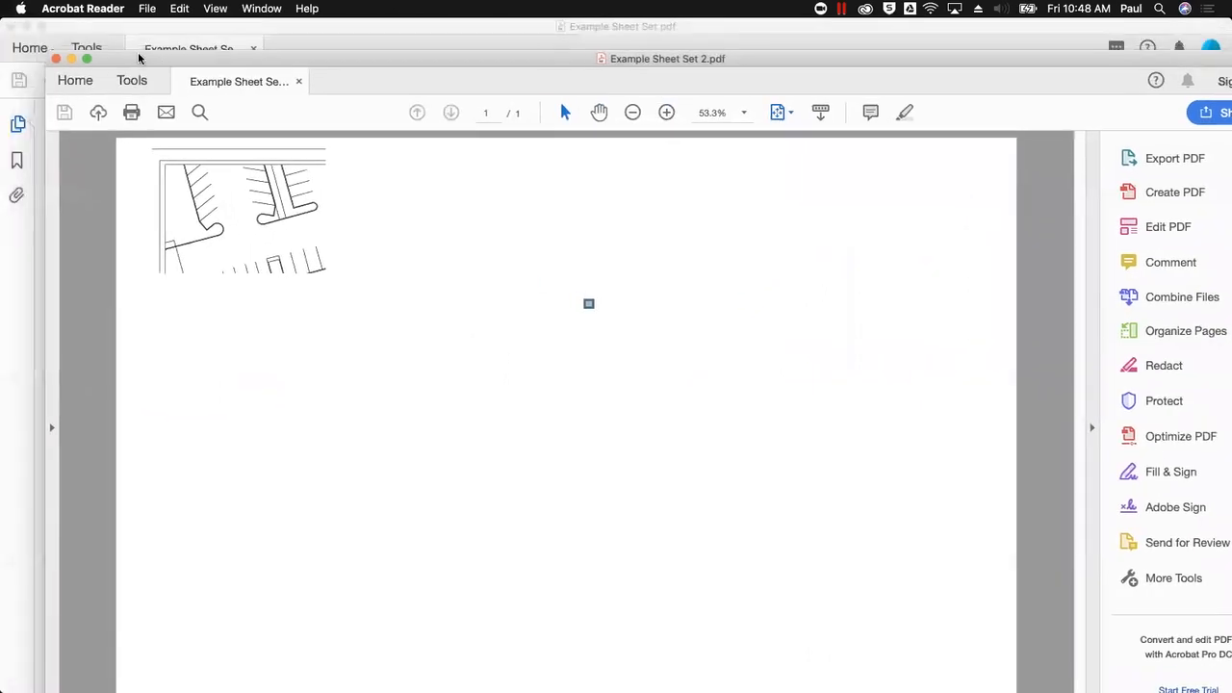
click(55, 58)
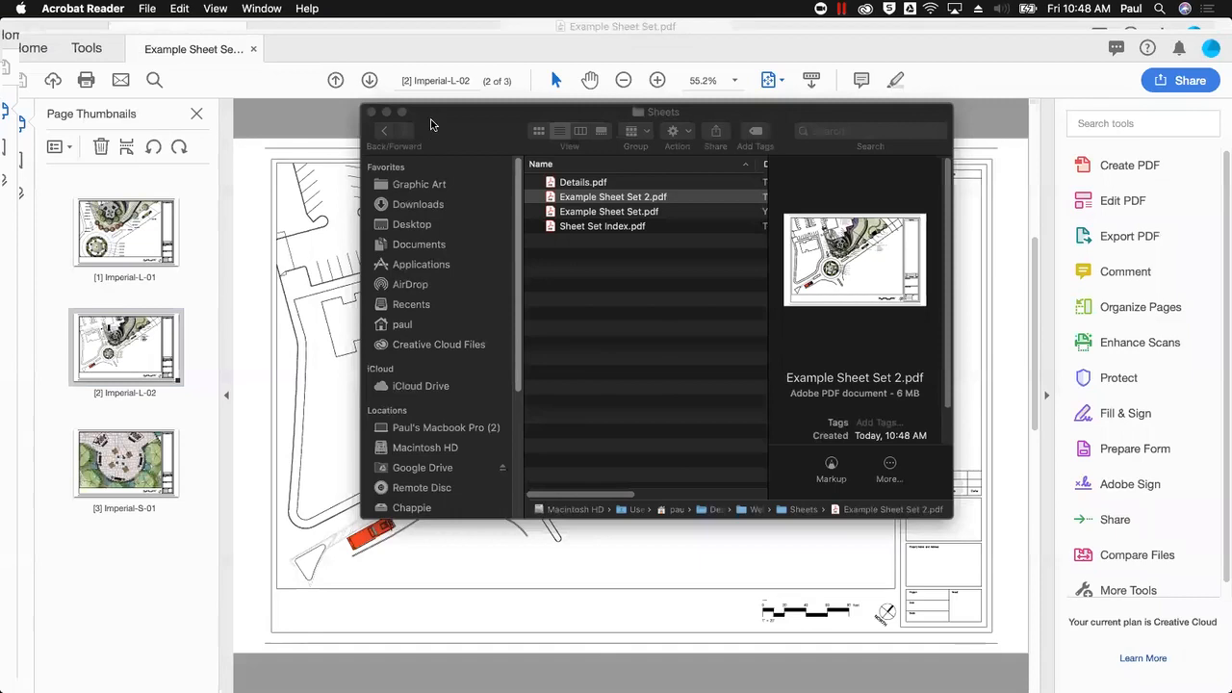
click(426, 361)
drag(426, 112, 176, 674)
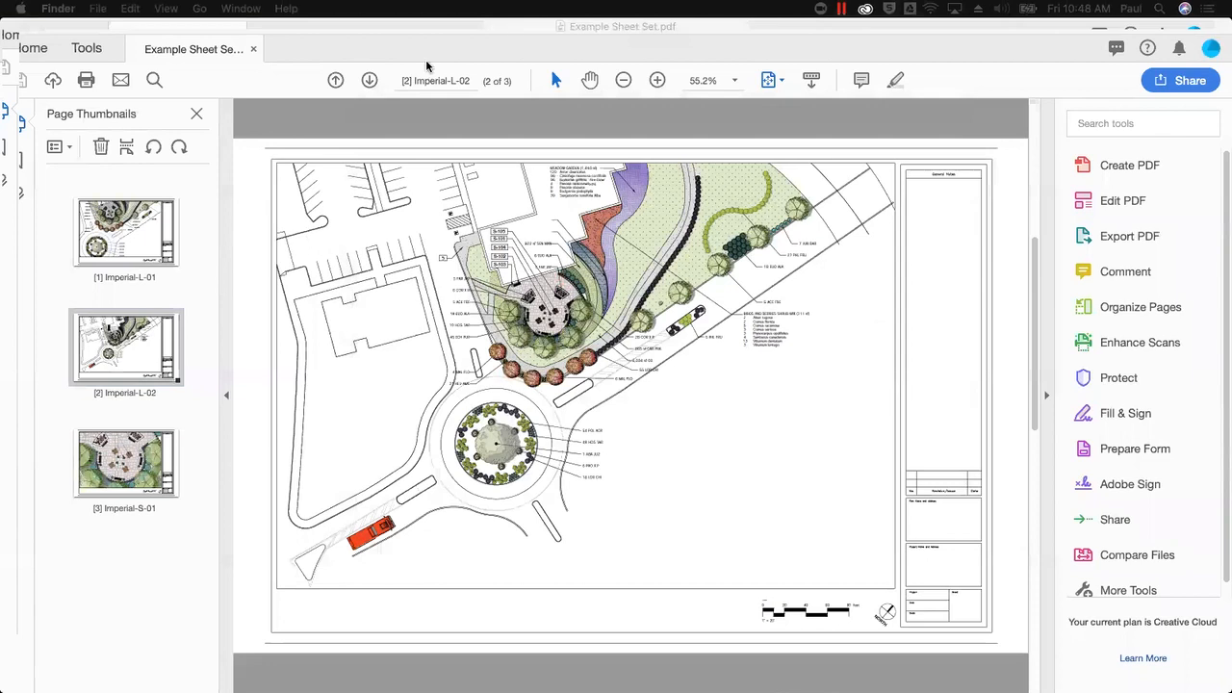
Step: Insert Sheet Set Index.pdf before the first page of Example Sheet Set.pdf
right_click(152, 193)
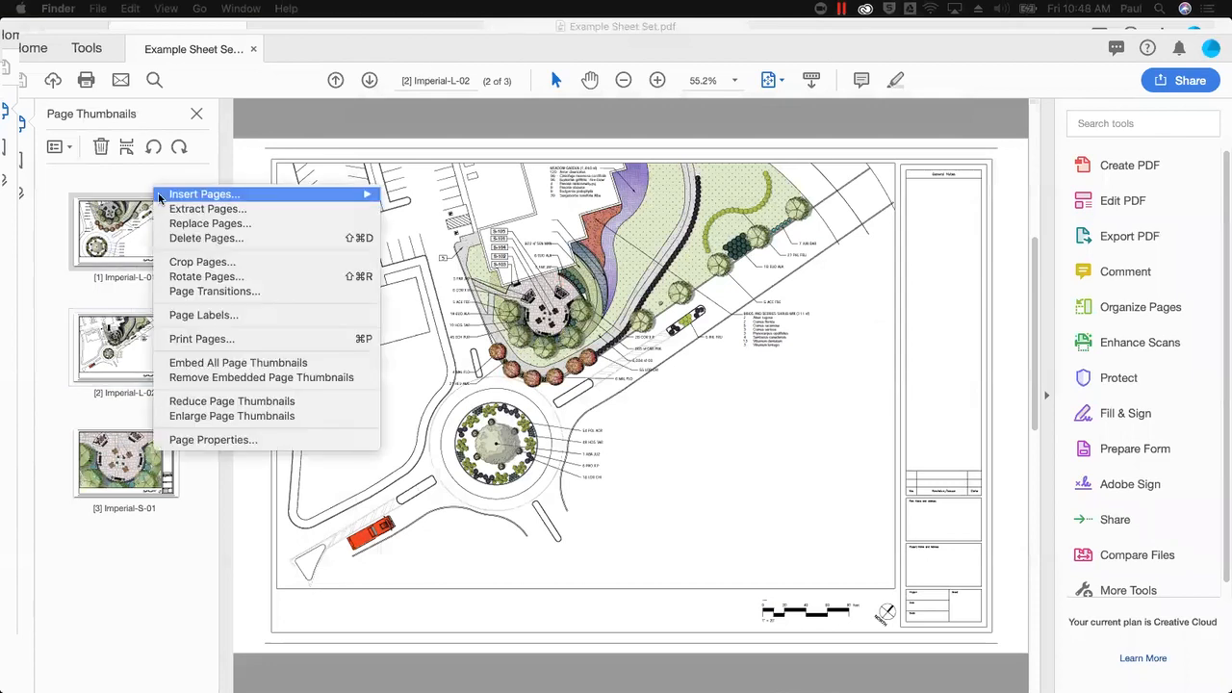
mouse_move(160, 197)
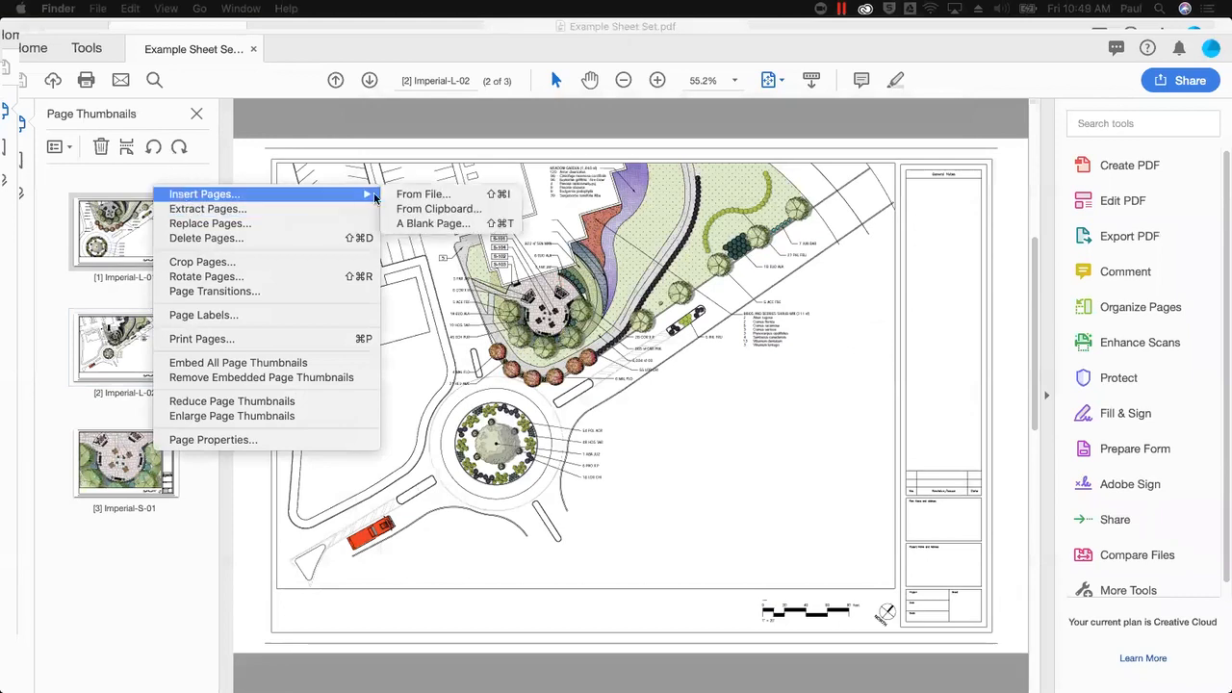
click(505, 195)
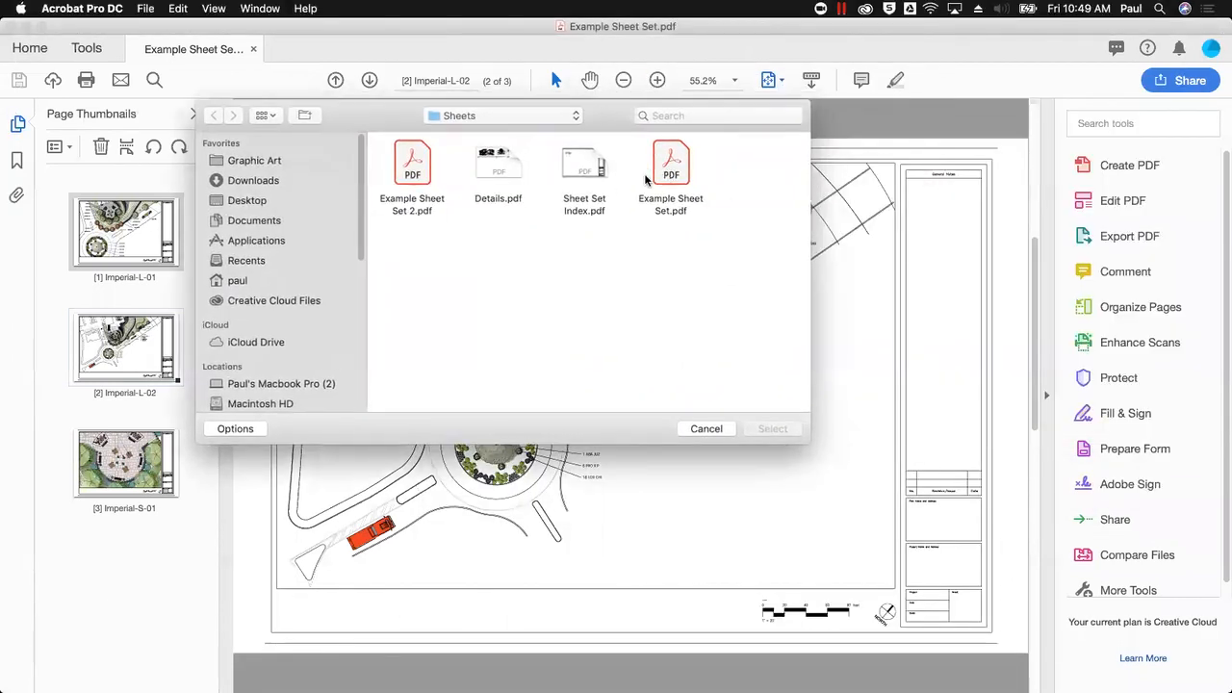
click(587, 168)
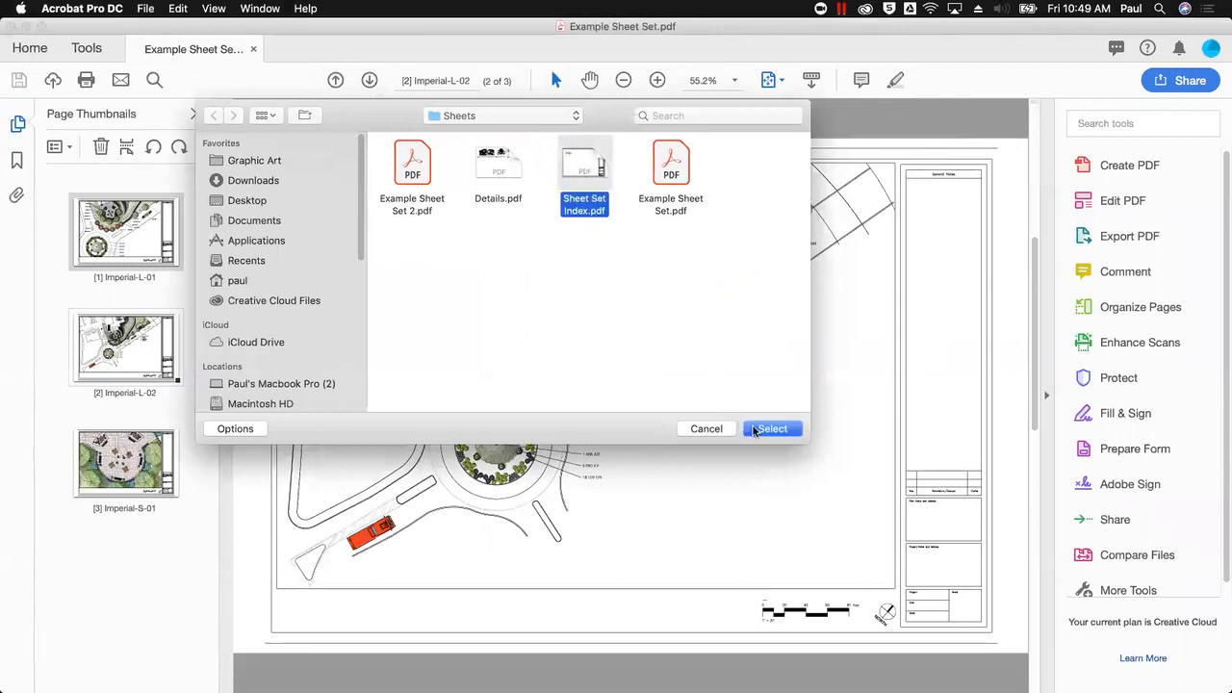
click(753, 425)
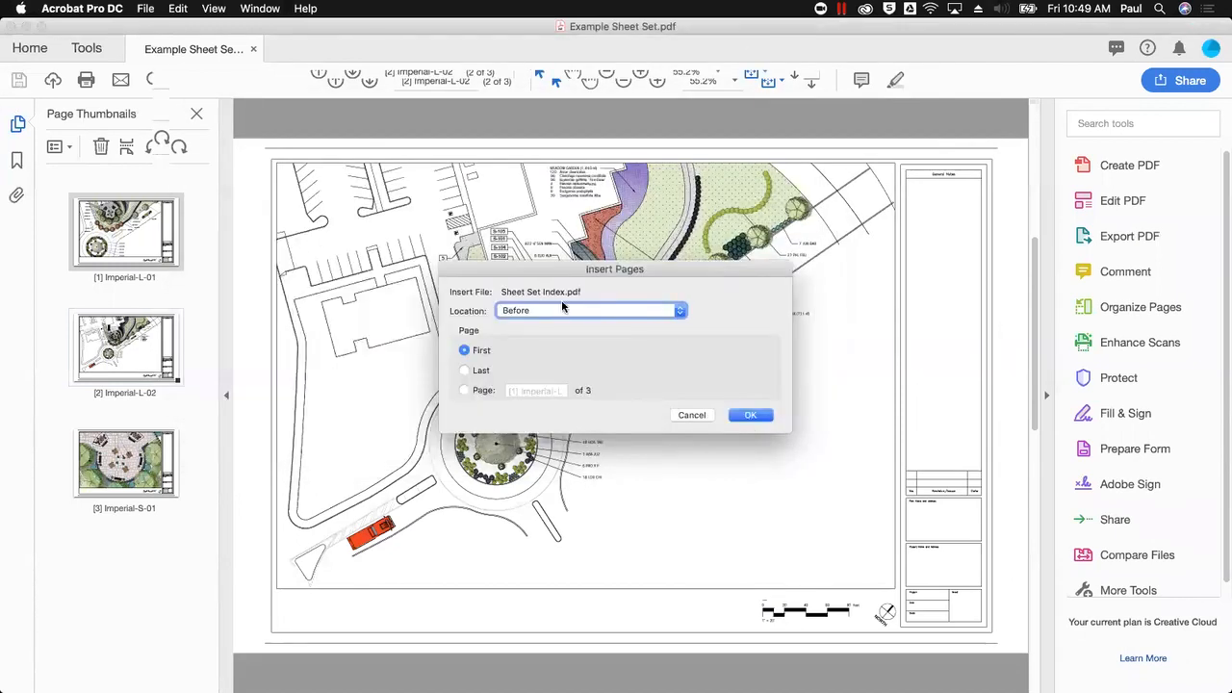
click(666, 311)
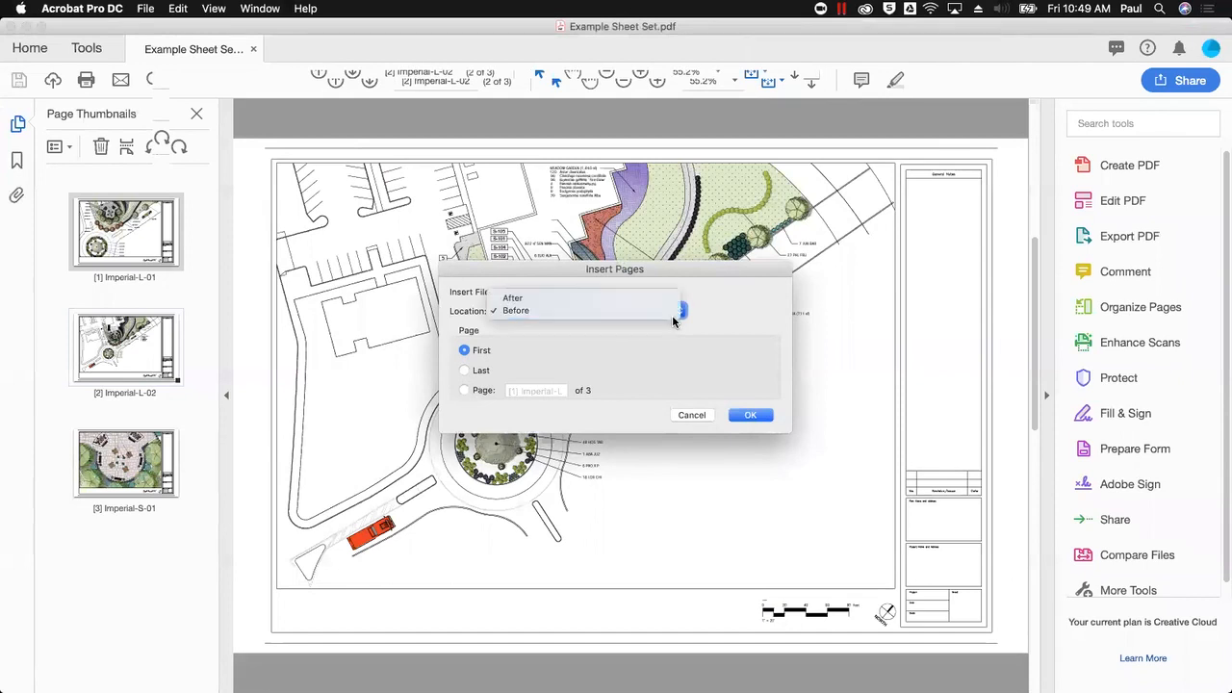
click(662, 311)
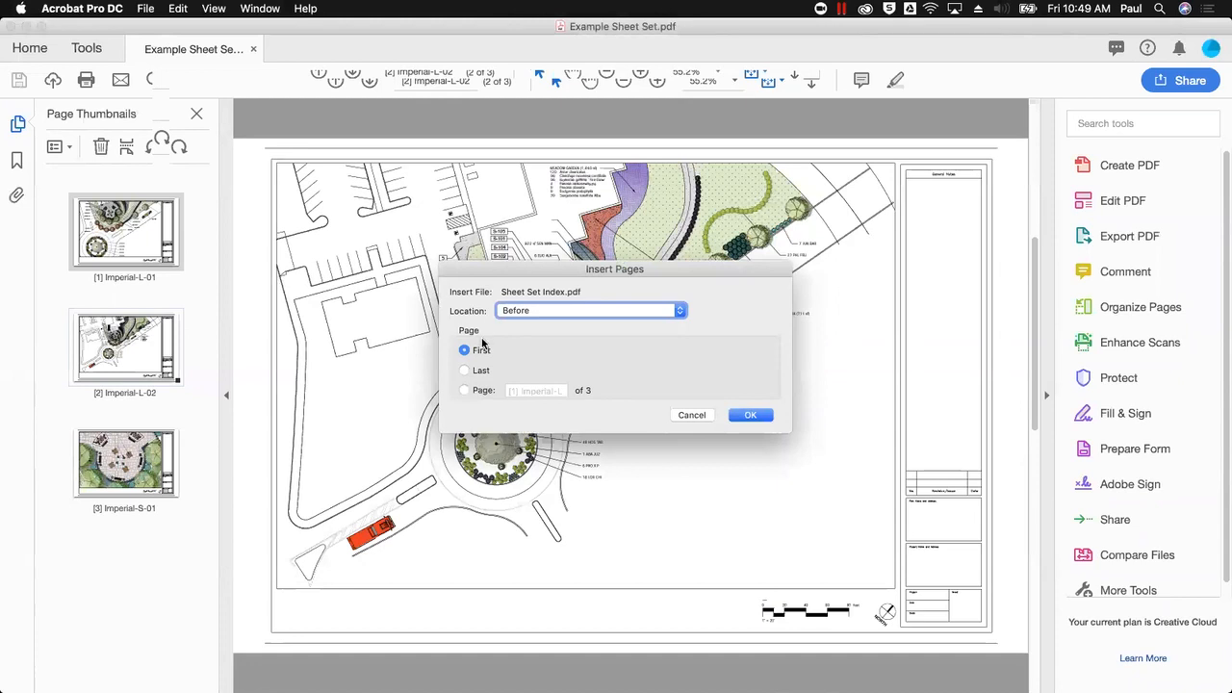
click(744, 415)
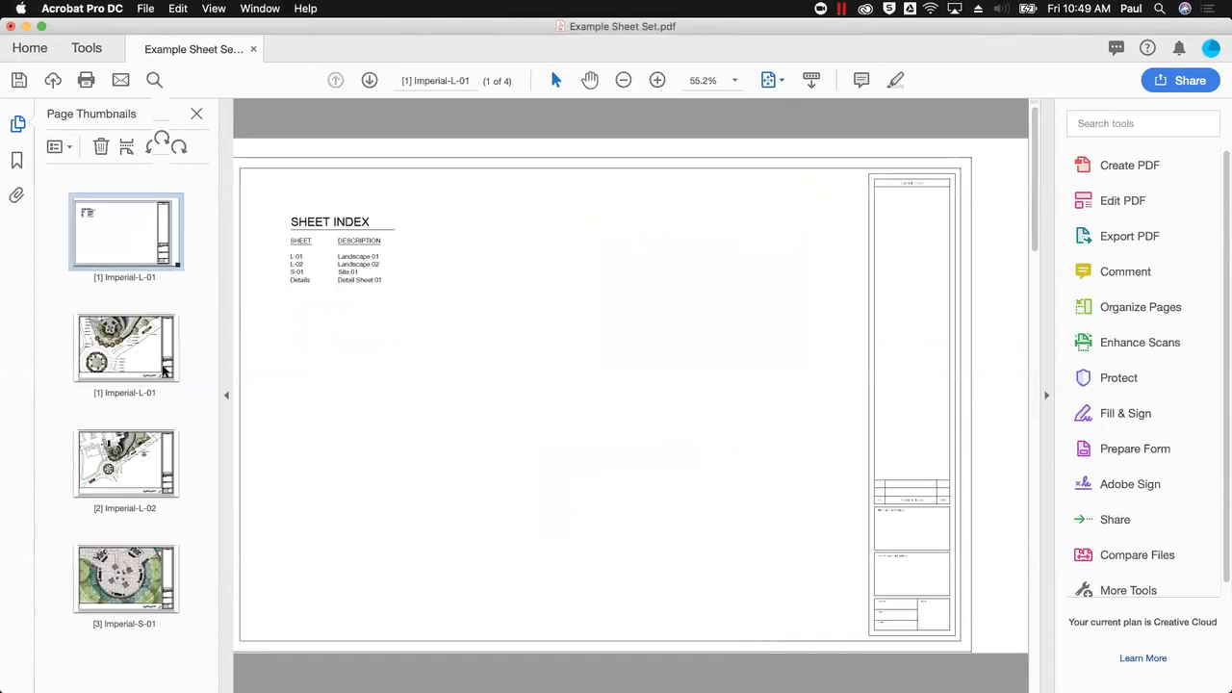
Step: Insert Details.pdf after the last page of Example Sheet Set.pdf
right_click(133, 313)
mouse_move(160, 324)
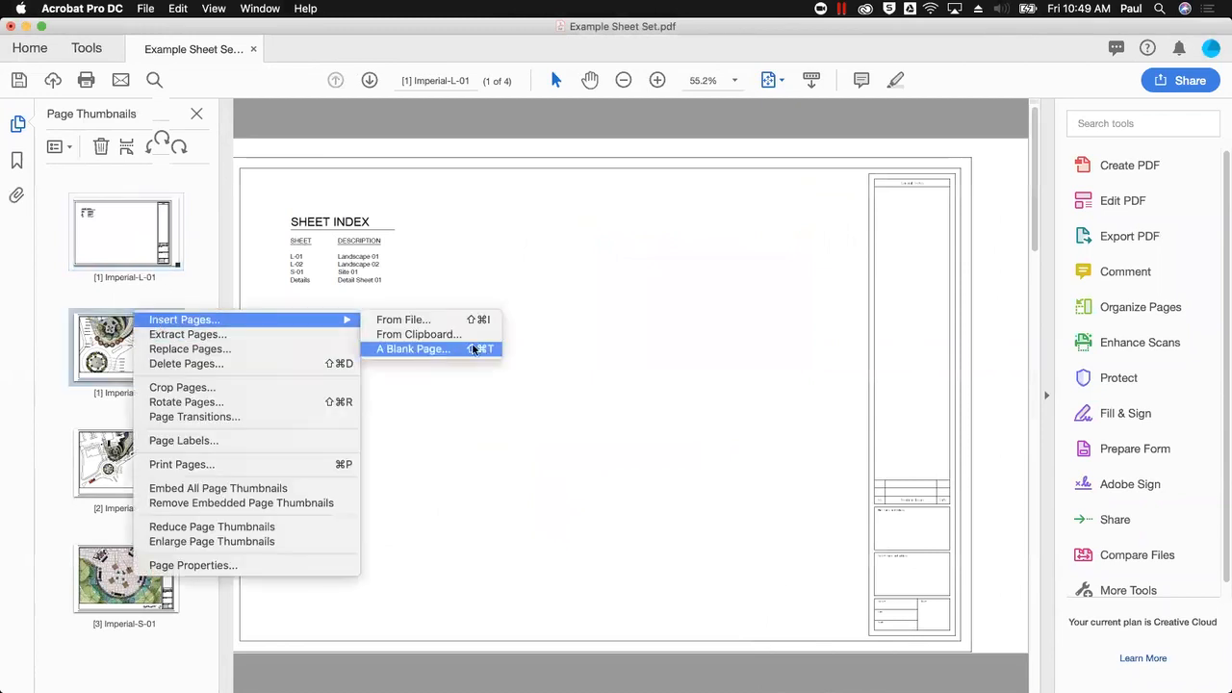
click(472, 322)
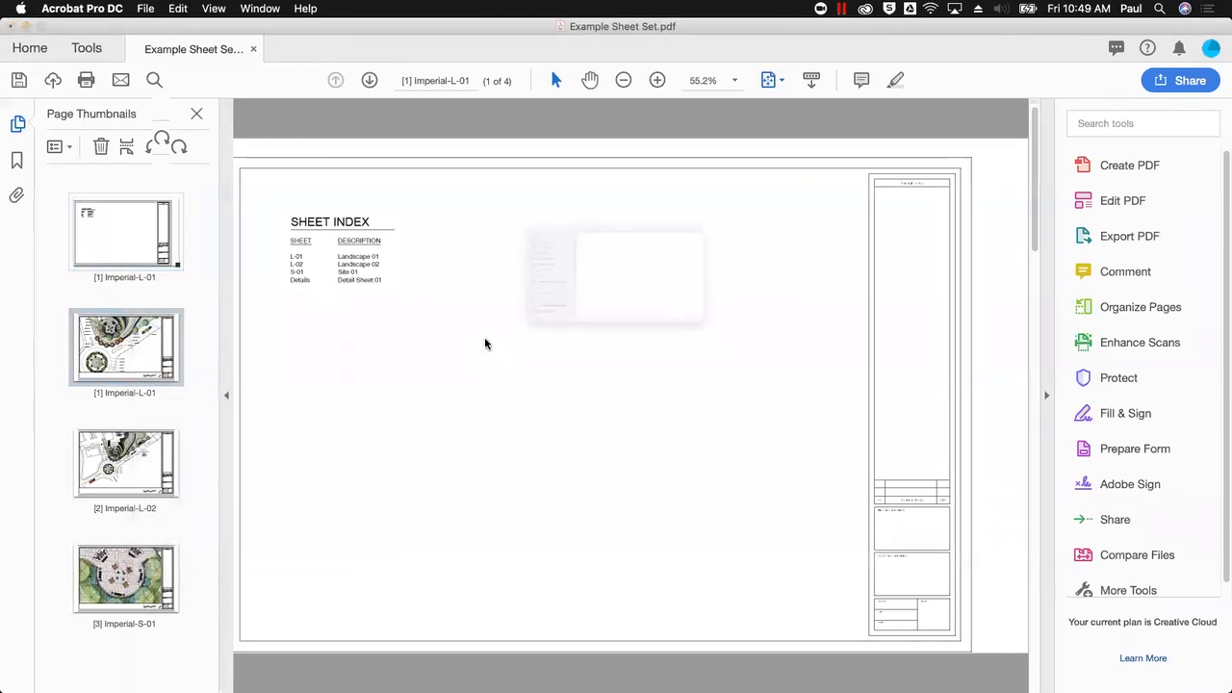
click(607, 174)
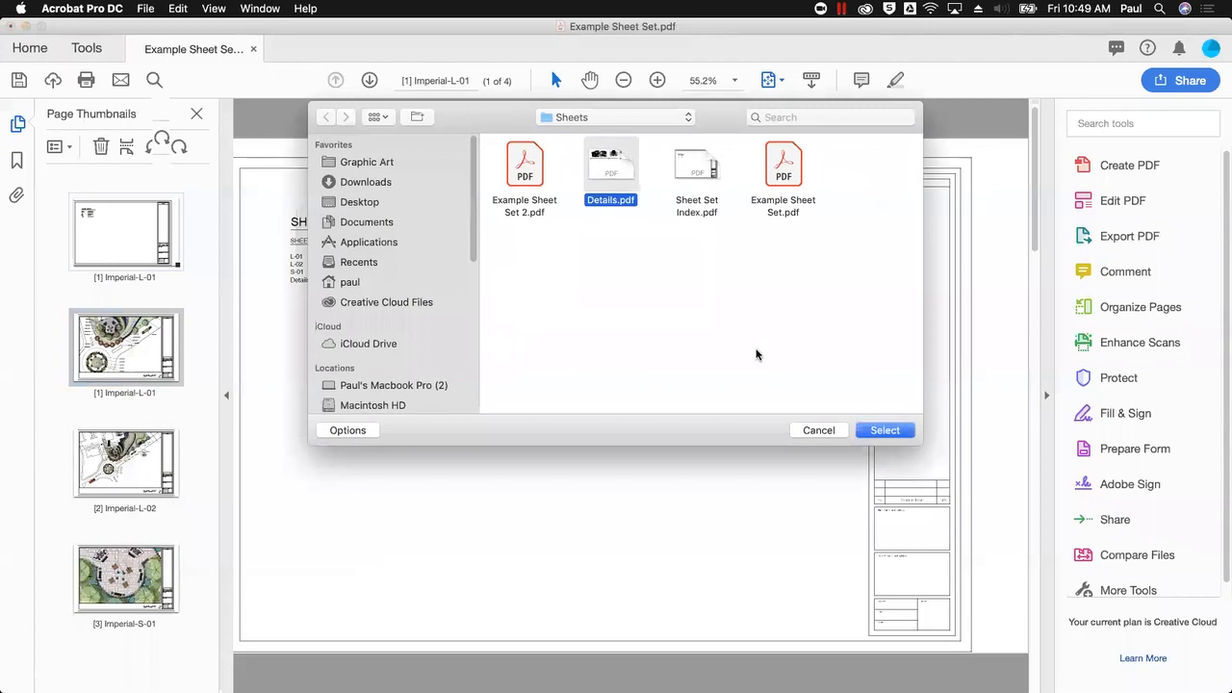
click(874, 430)
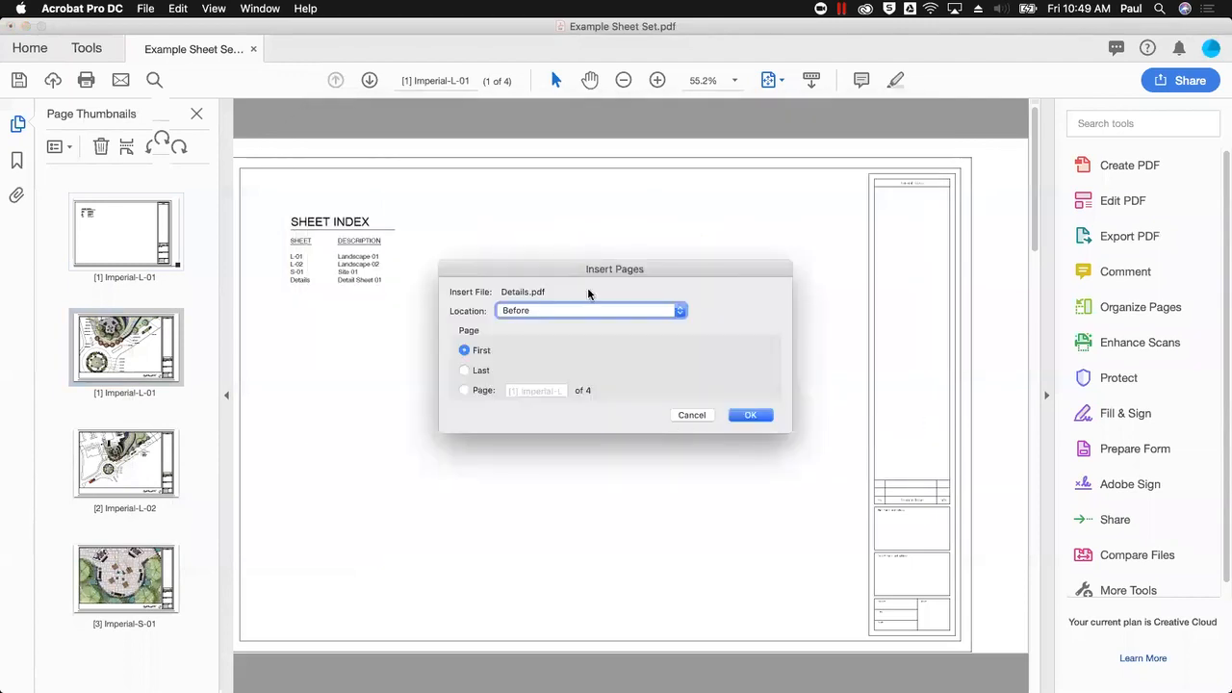
click(674, 310)
click(651, 293)
click(464, 371)
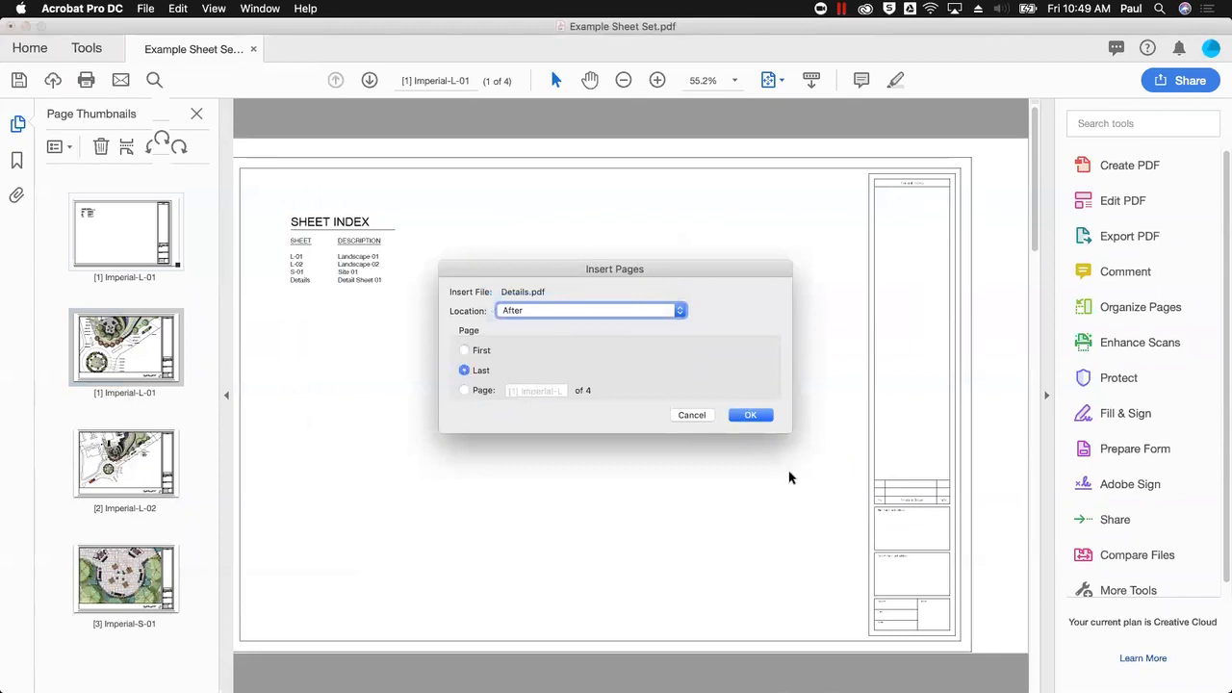
click(749, 418)
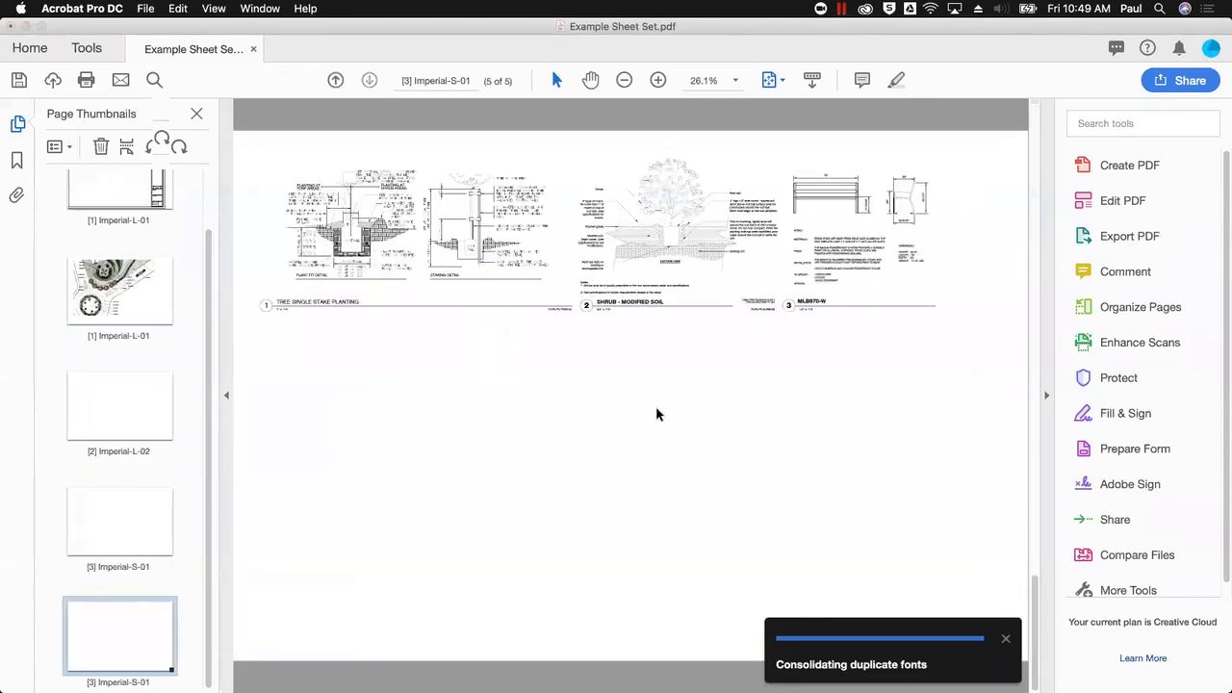
Step: Create a link on the L-01 Landscape 01 line of the sheet index, as an invisible rectangle with Invert highlight going to a page view
click(123, 520)
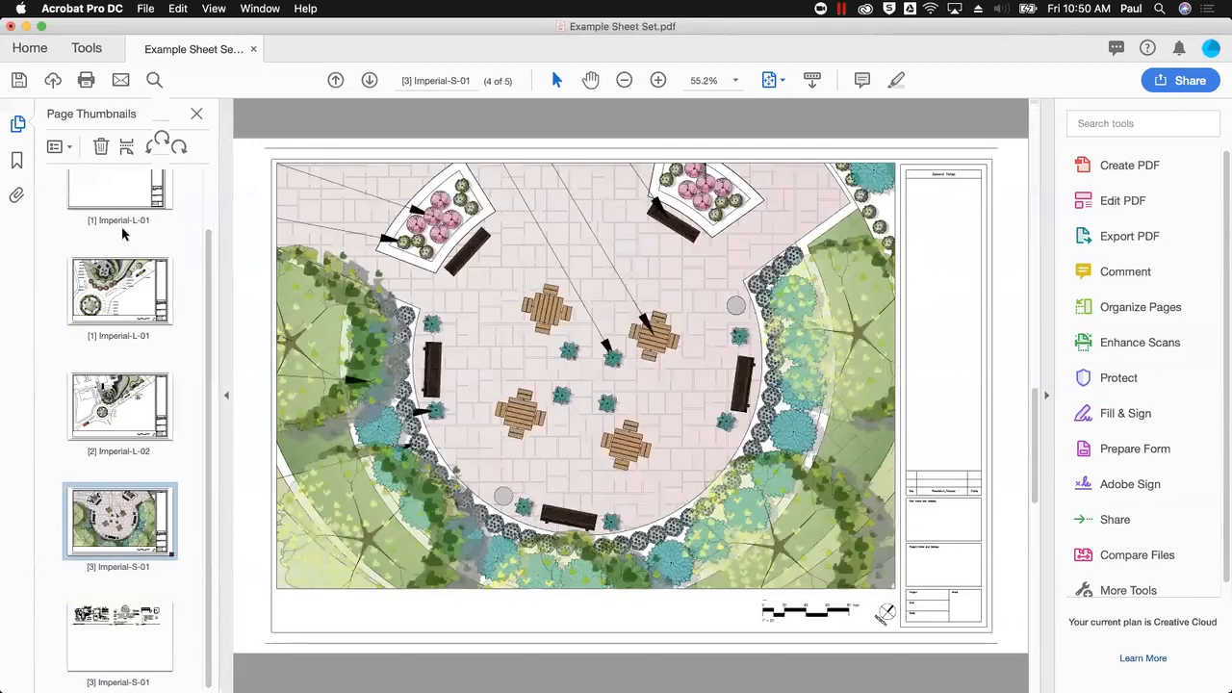
click(128, 200)
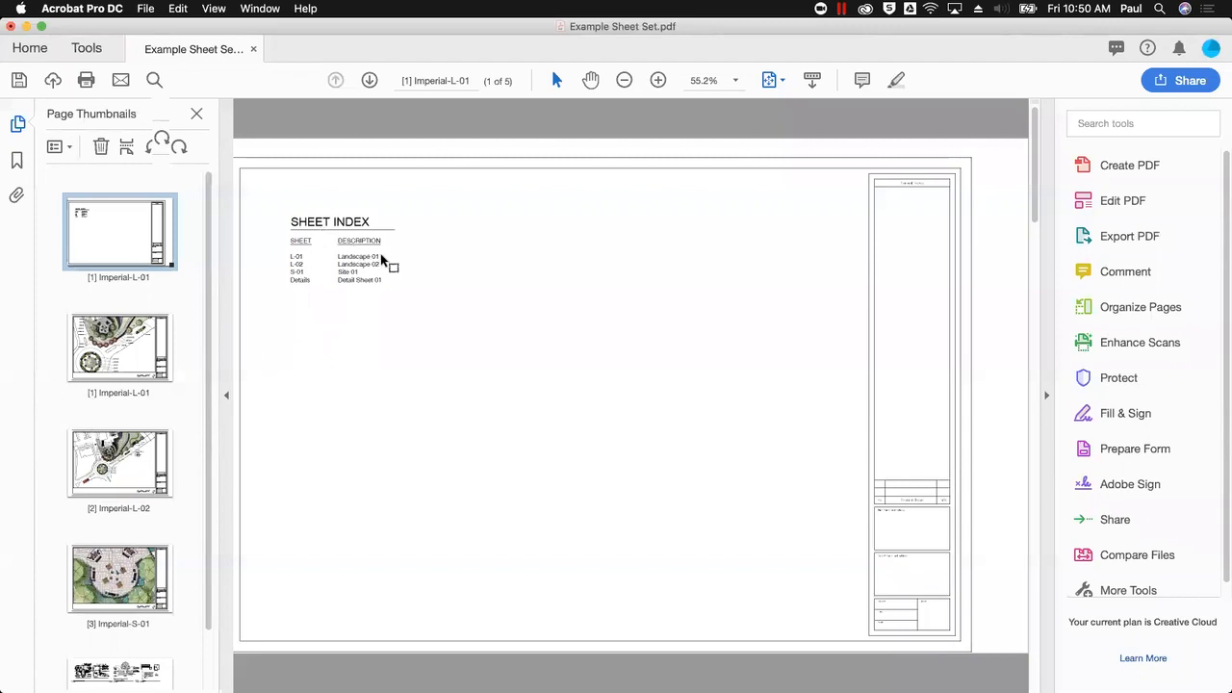
drag(385, 254, 281, 258)
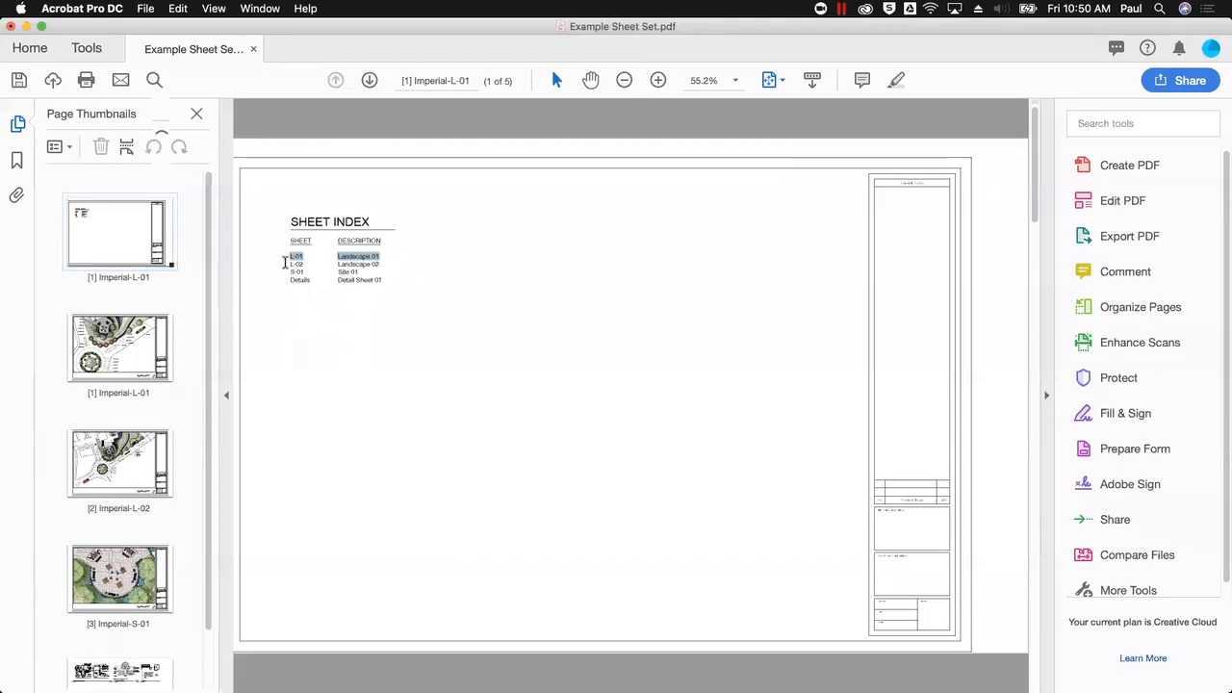
right_click(372, 259)
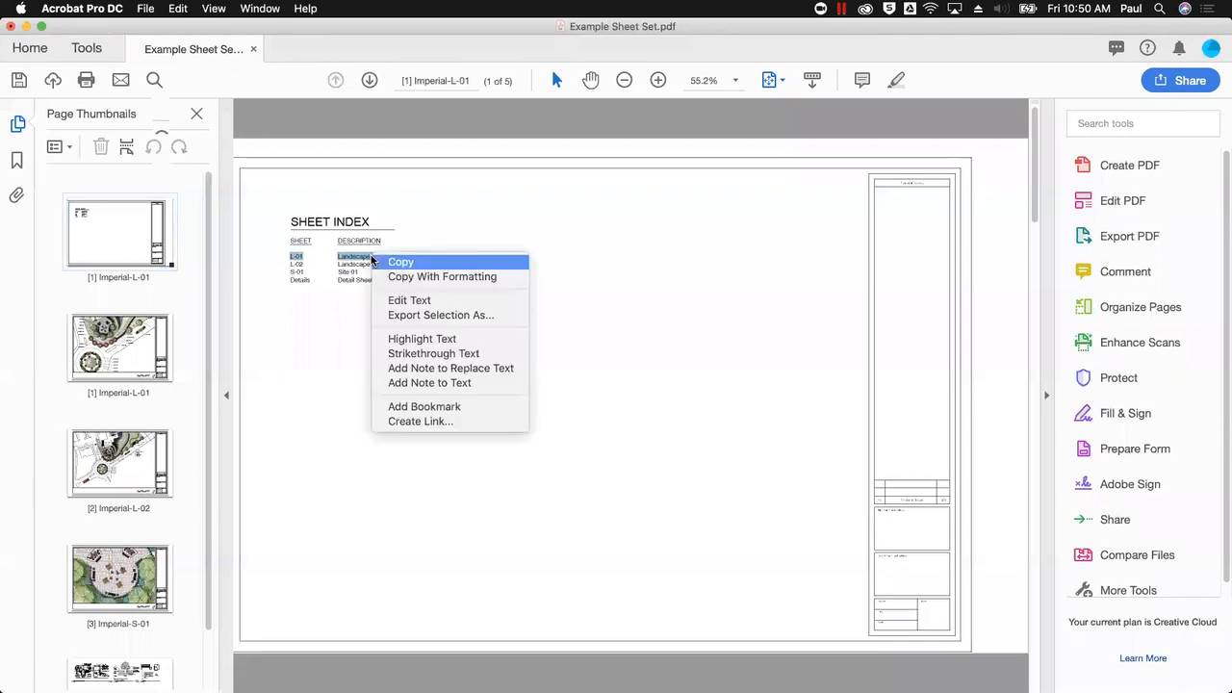
click(442, 420)
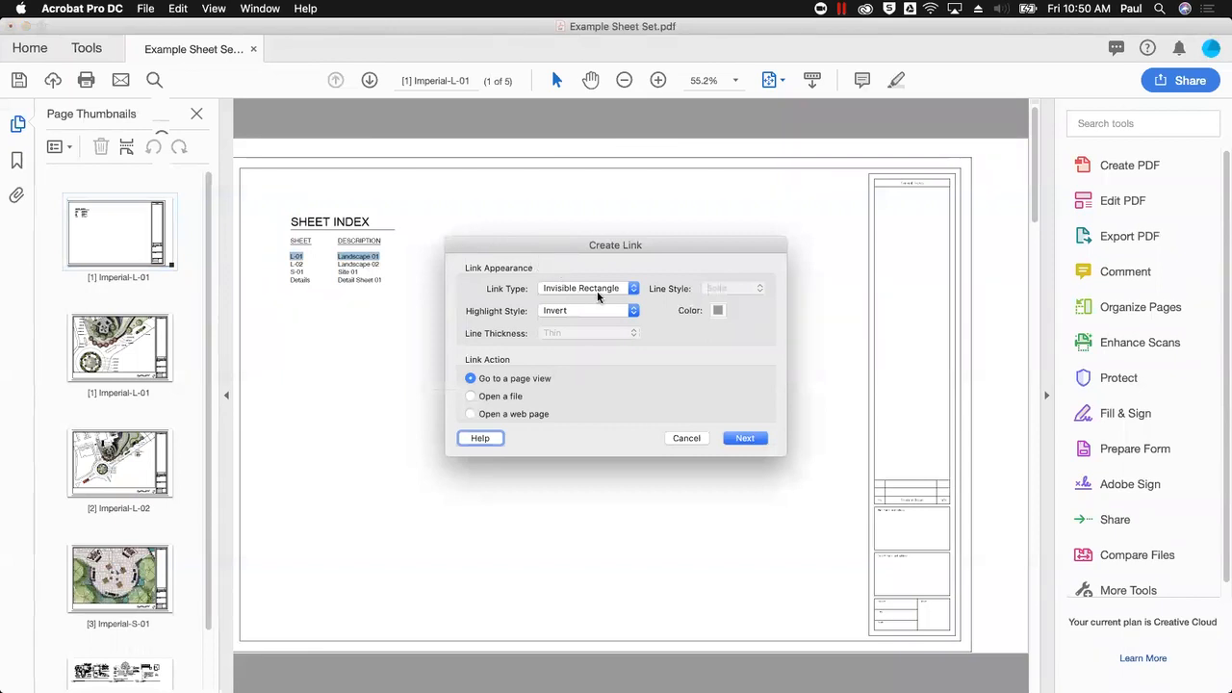
click(558, 288)
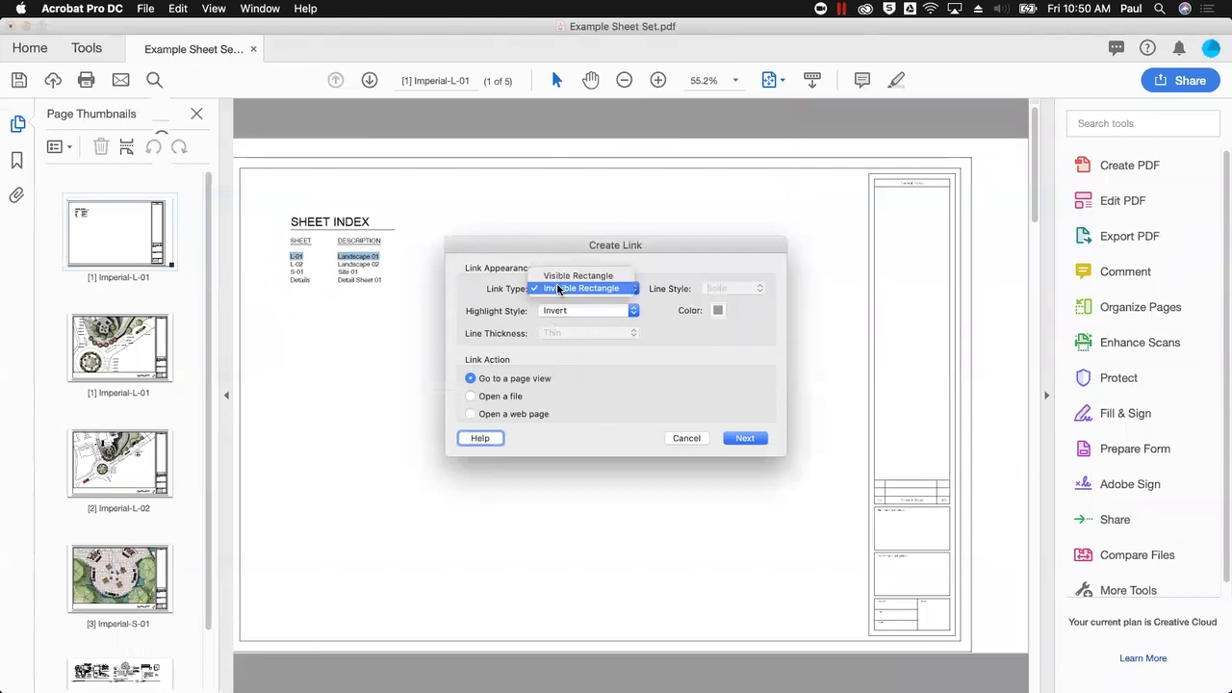
click(565, 277)
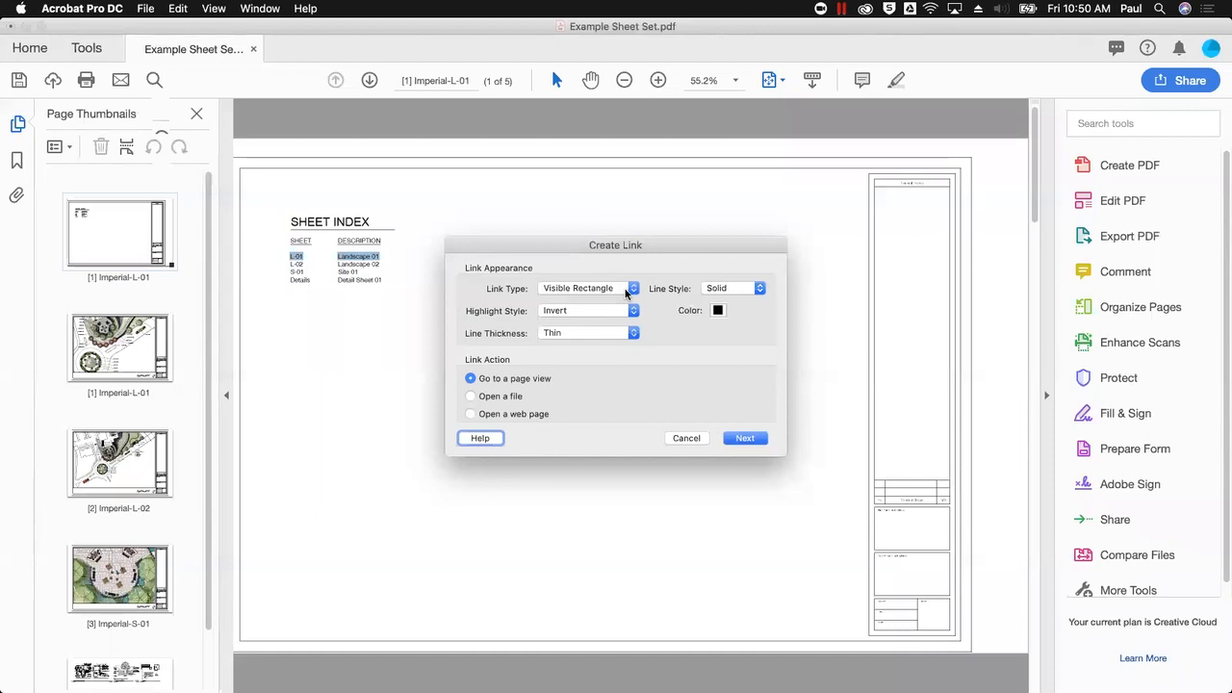
click(626, 291)
click(622, 301)
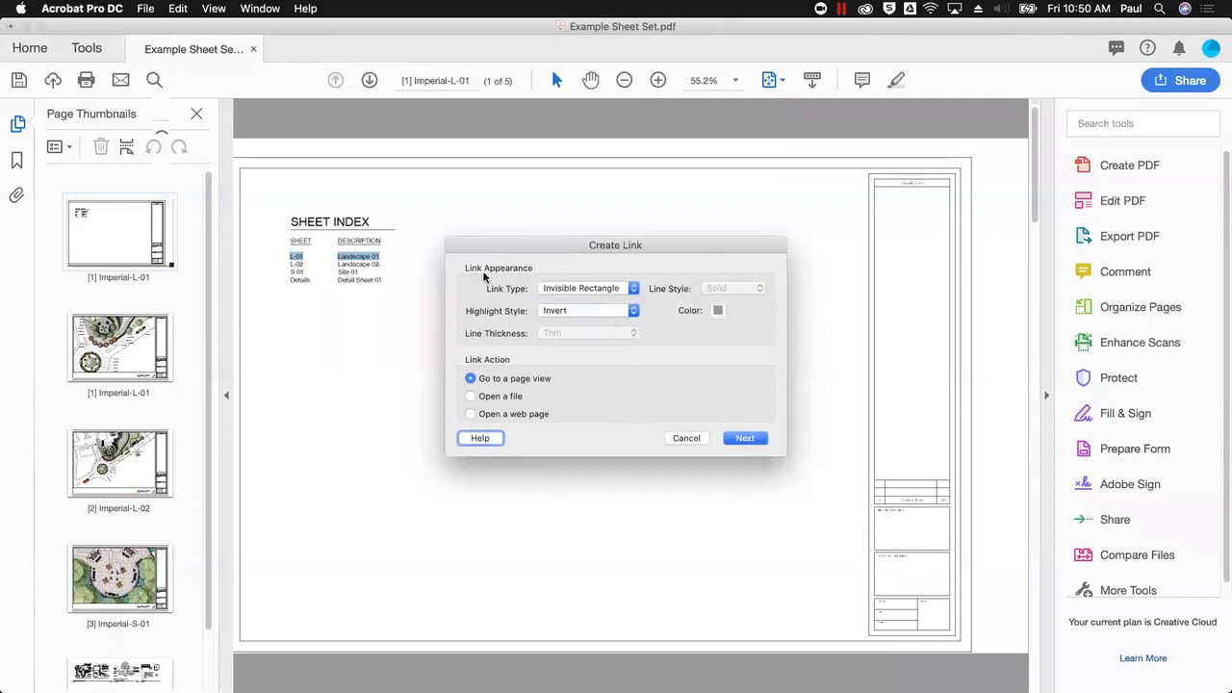
click(632, 312)
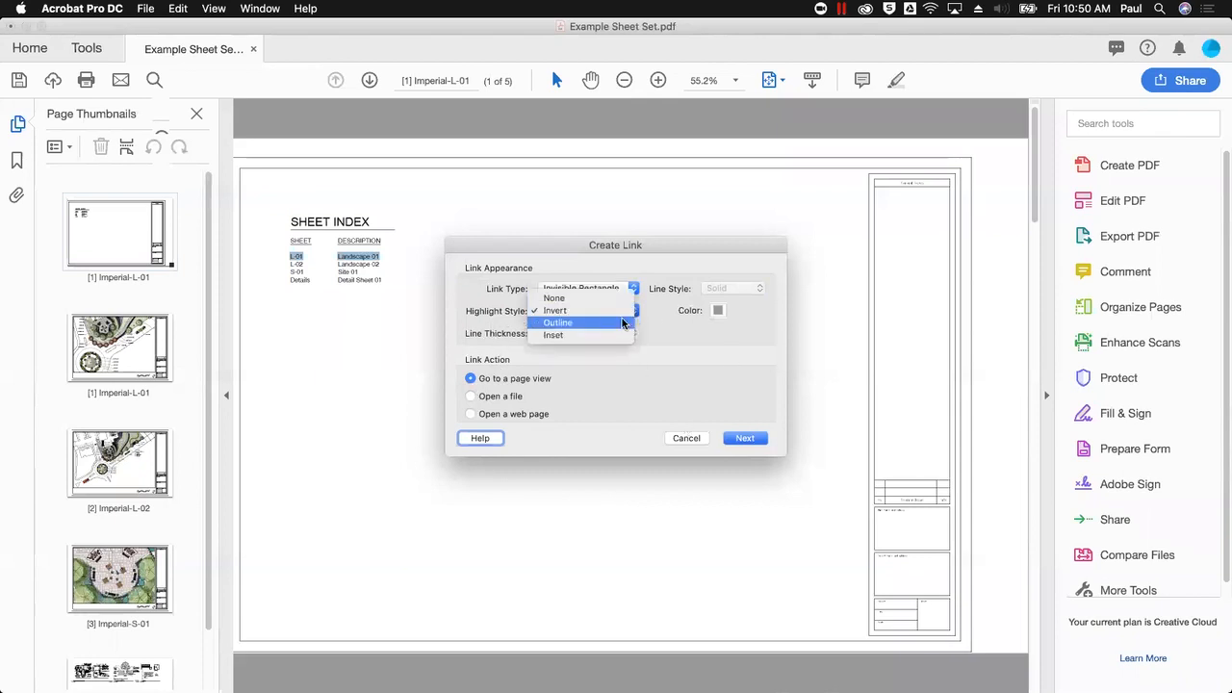
click(606, 310)
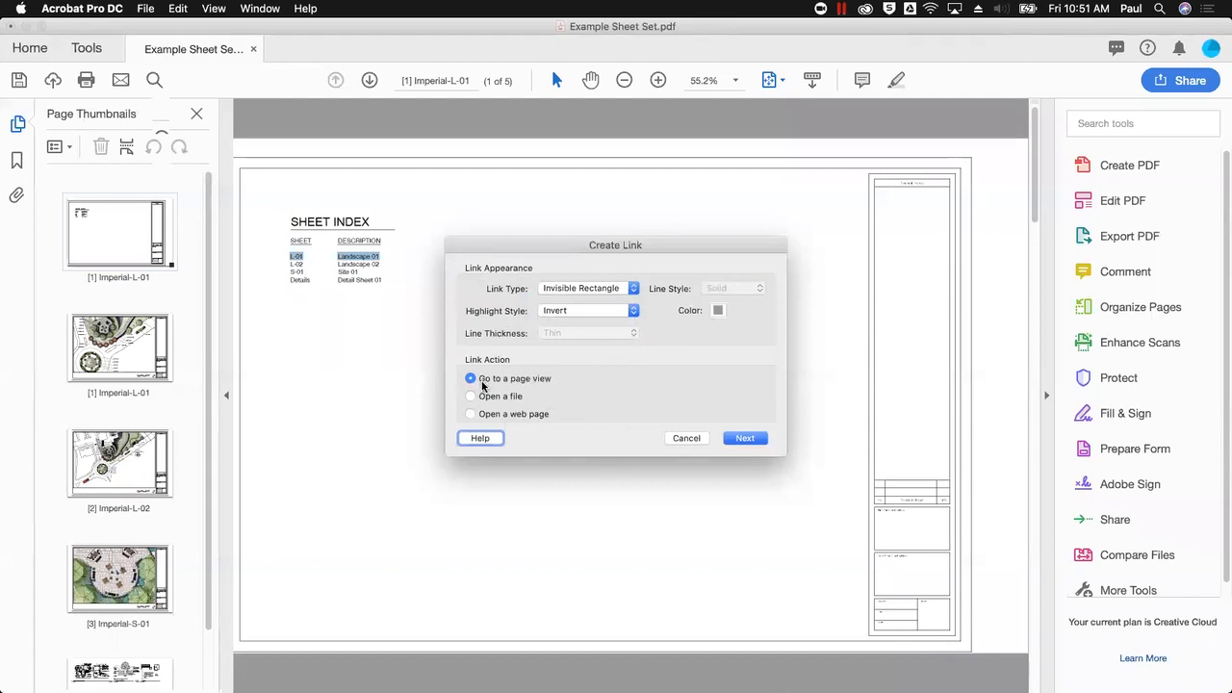
click(746, 438)
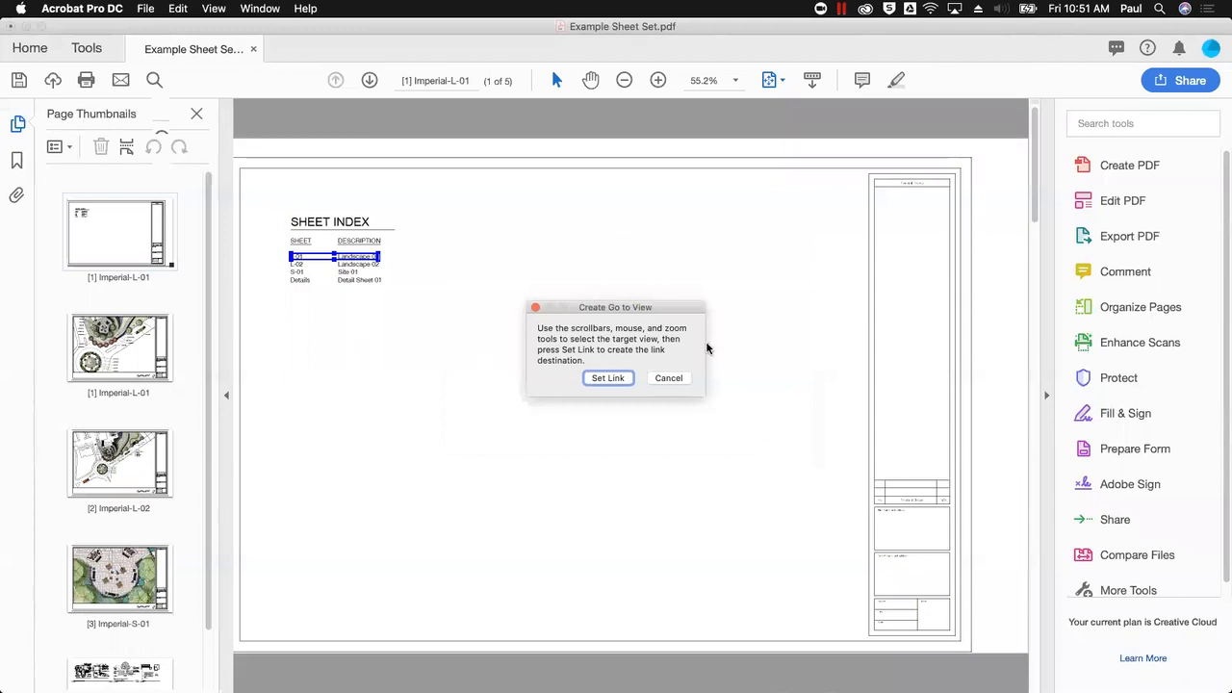
Step: Set the L-01 landscape plan page as the link's destination and test the link from the sheet index
click(135, 333)
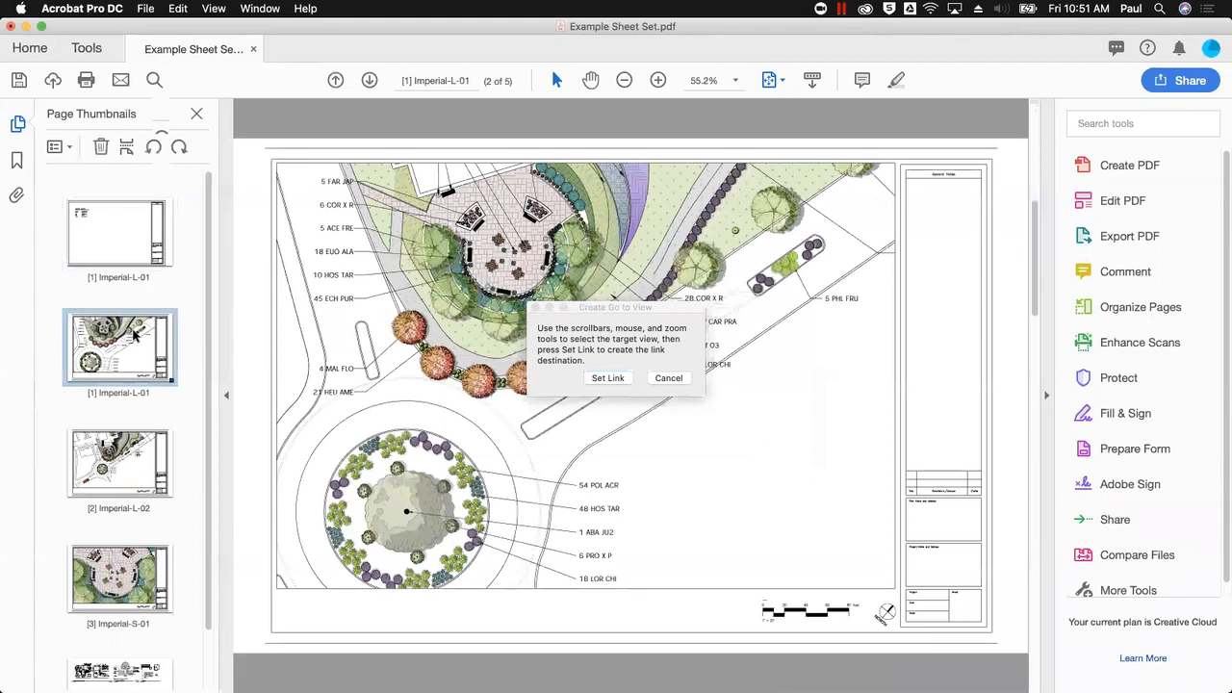
click(610, 322)
click(609, 379)
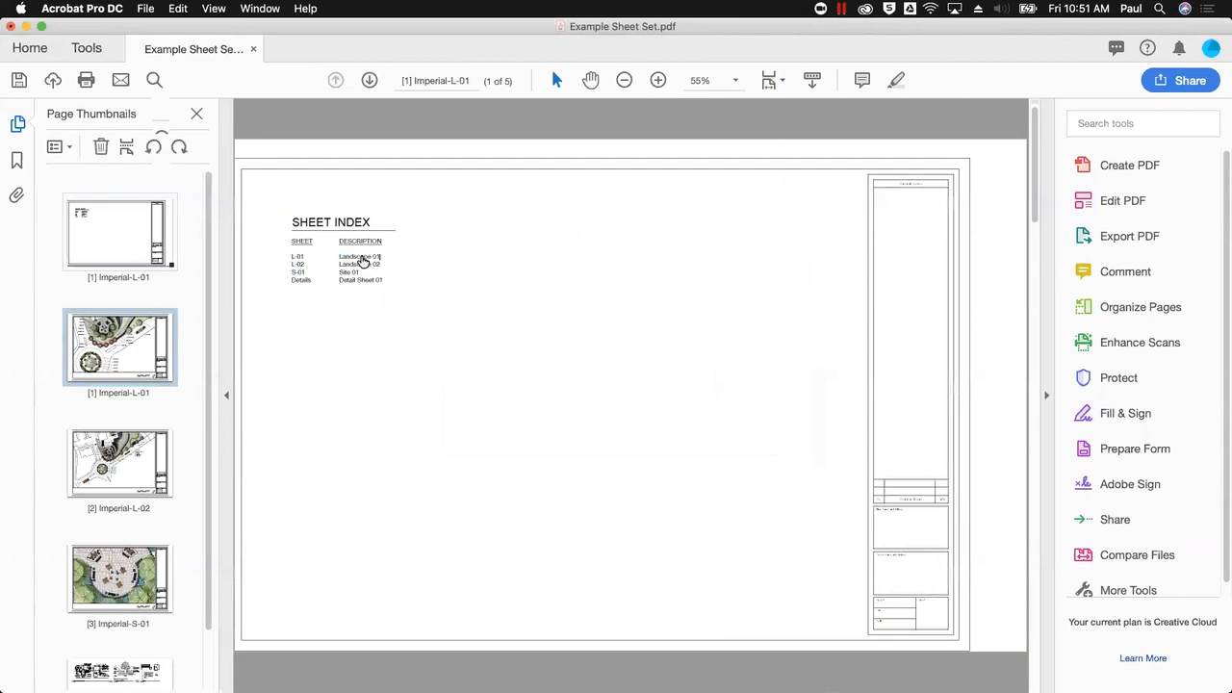
click(361, 260)
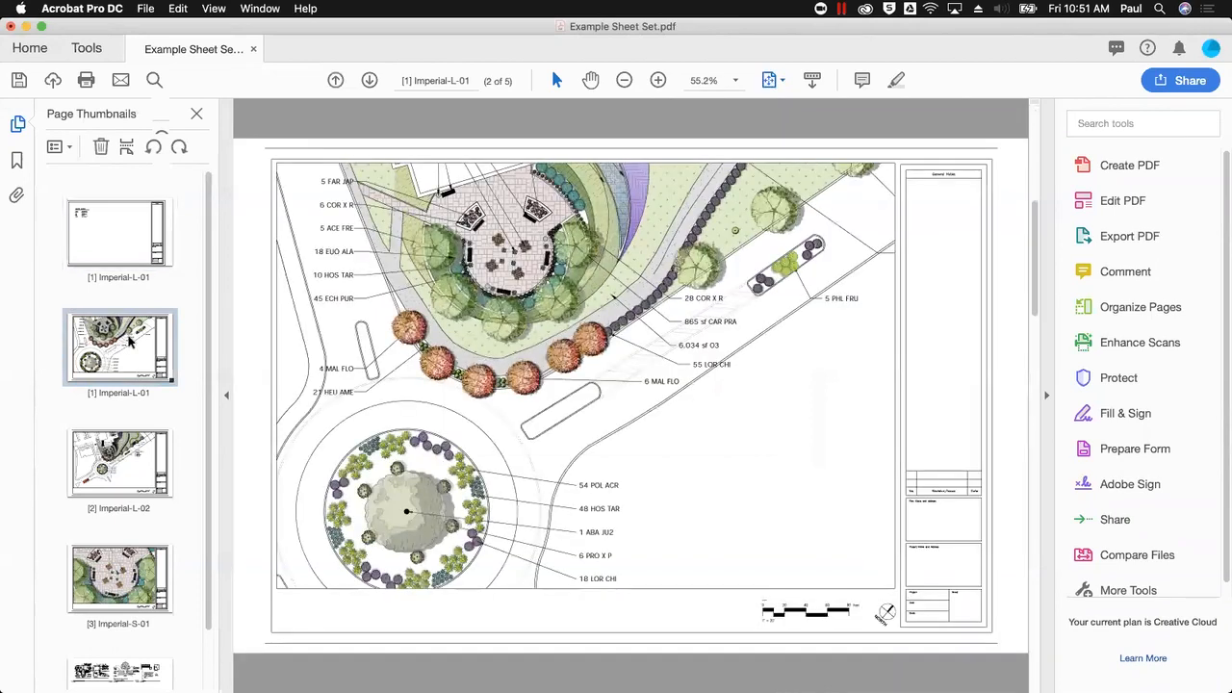
Step: Link the Site 01 entry of the sheet index to the Imperial-S-01 page as an invisible rectangle, and test the link
click(131, 236)
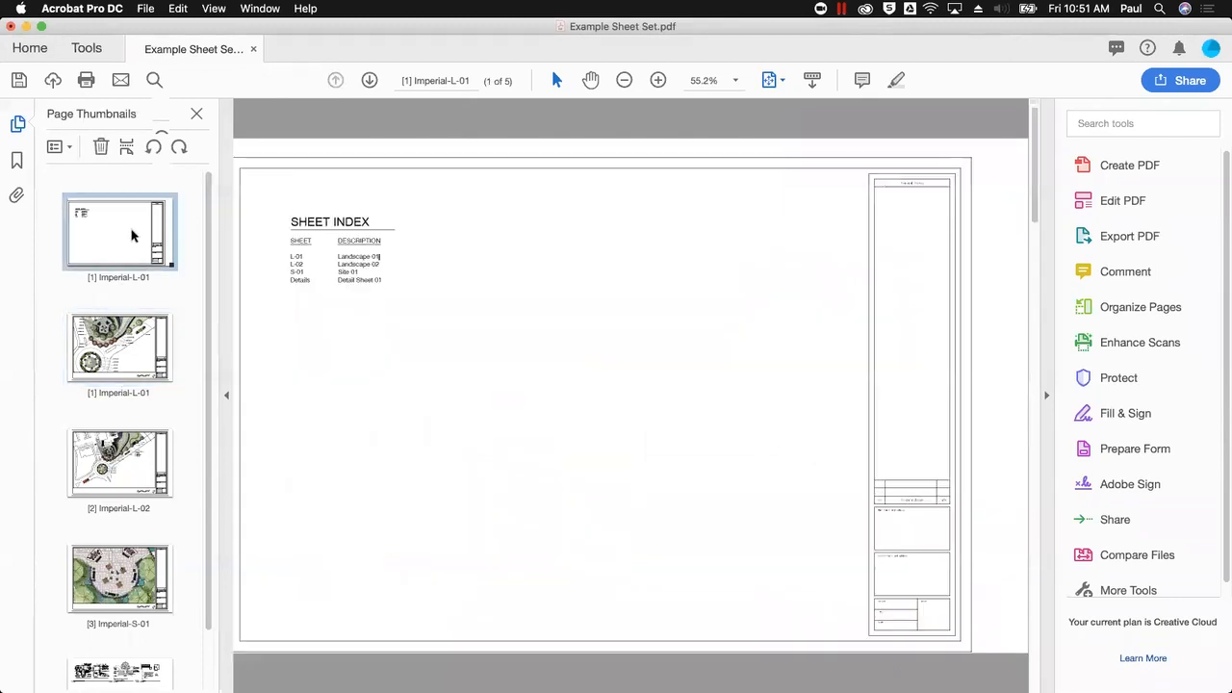
drag(380, 270, 337, 271)
click(362, 273)
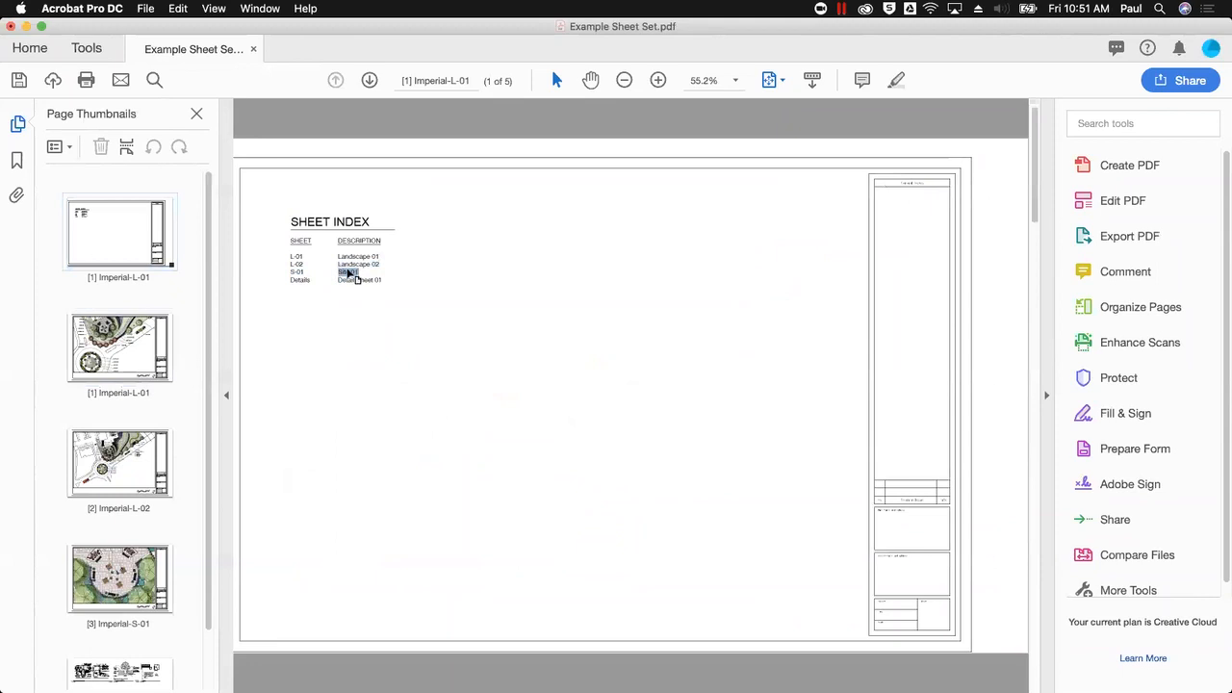
right_click(348, 275)
click(420, 440)
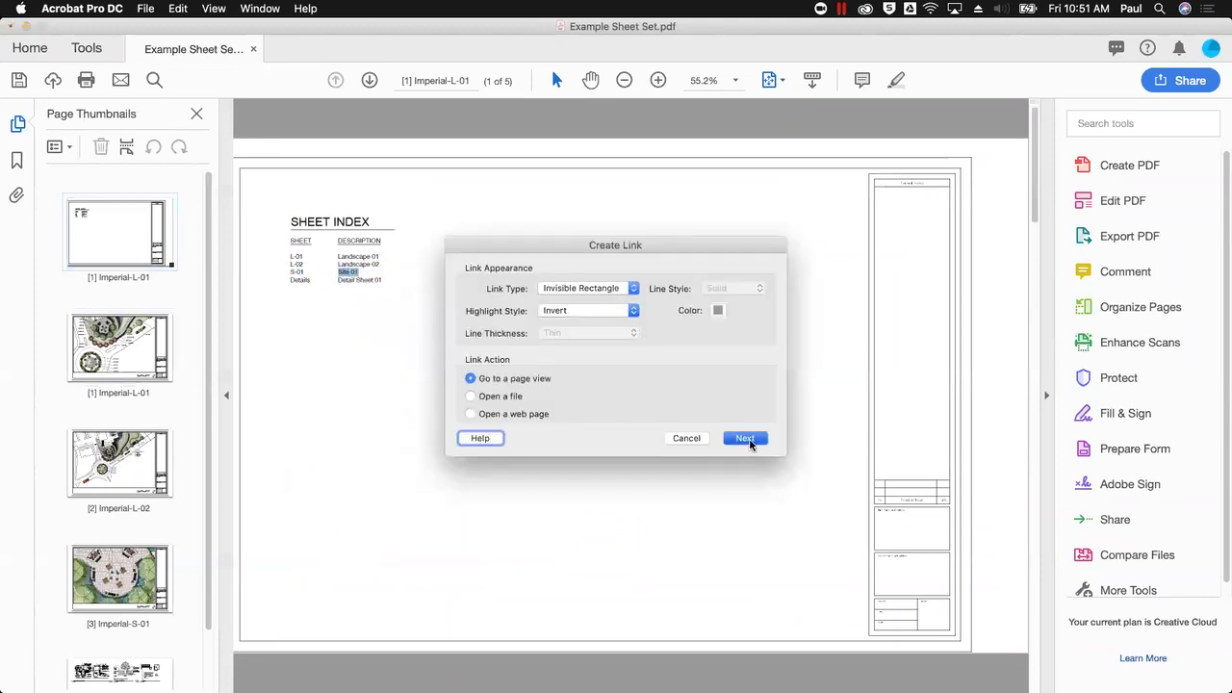
click(746, 439)
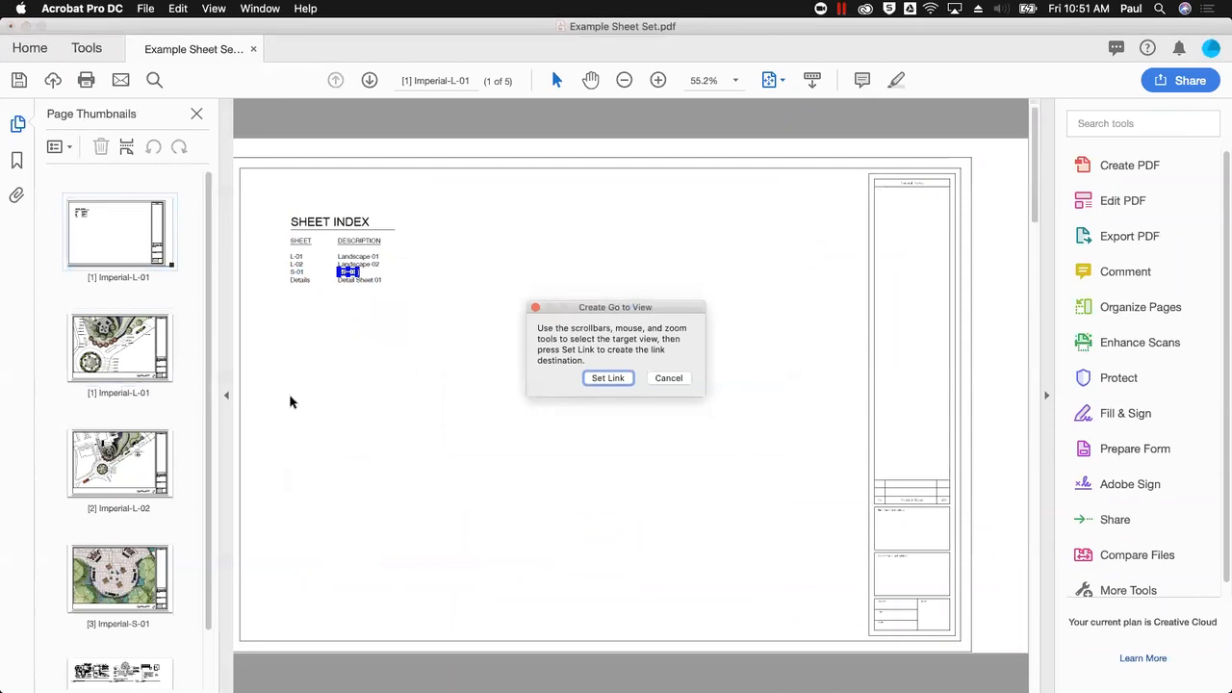
click(159, 563)
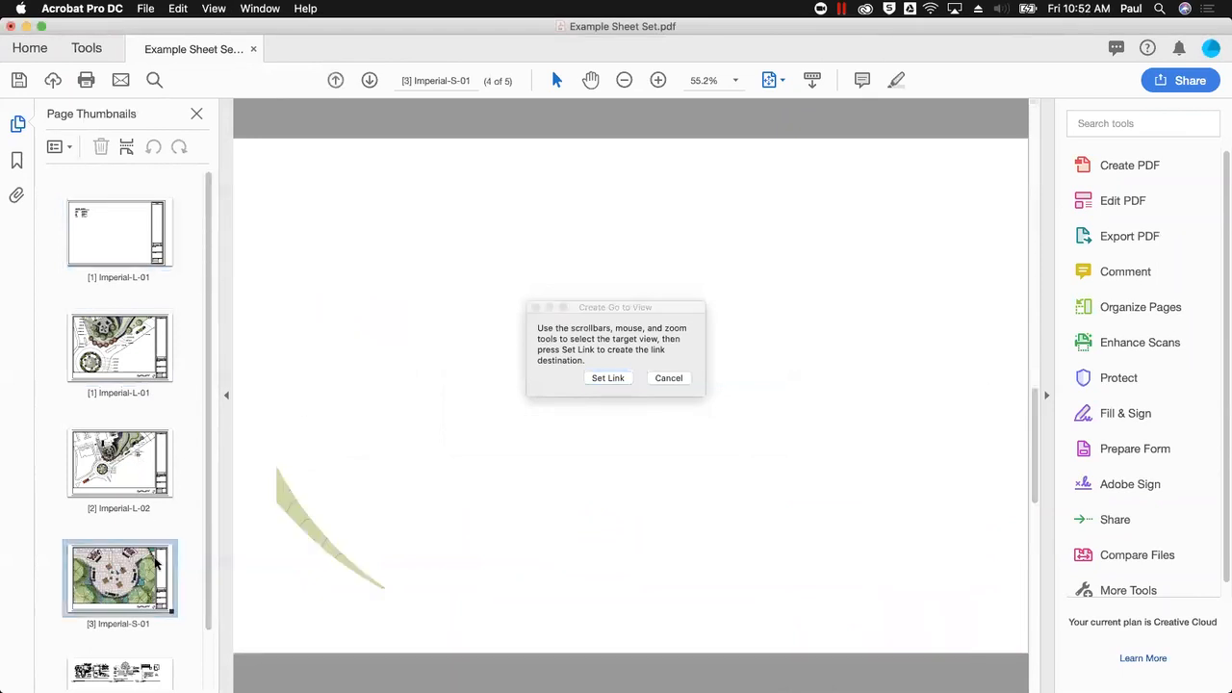
click(609, 378)
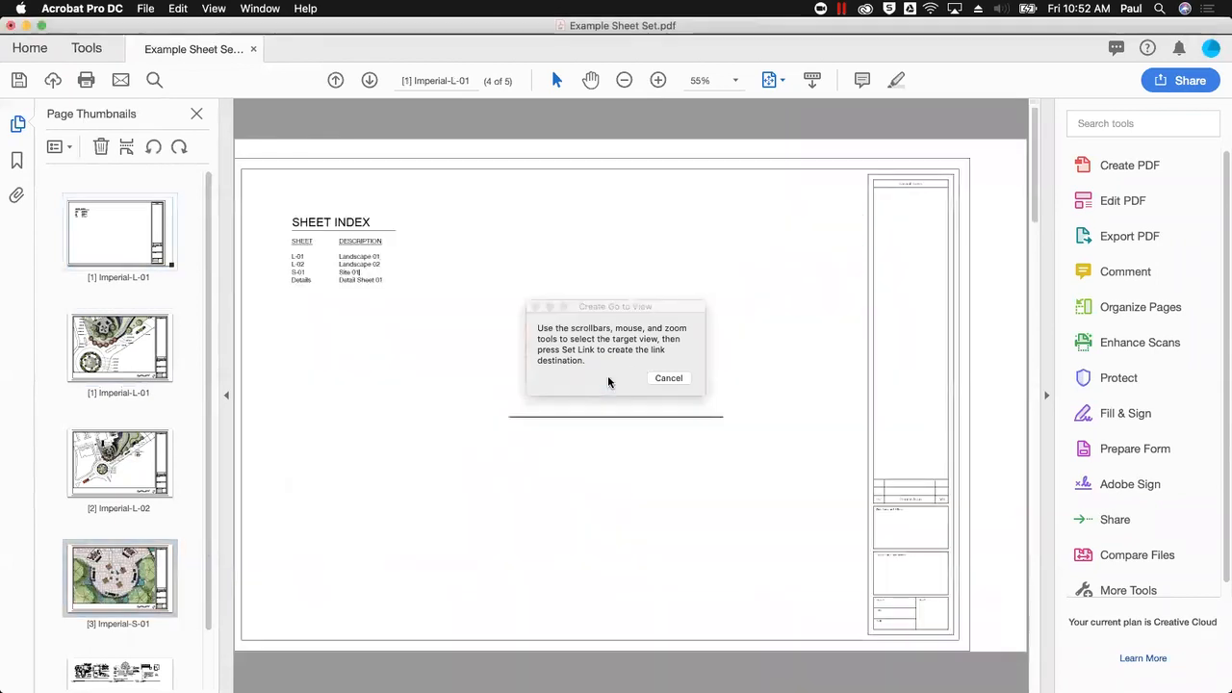
click(350, 276)
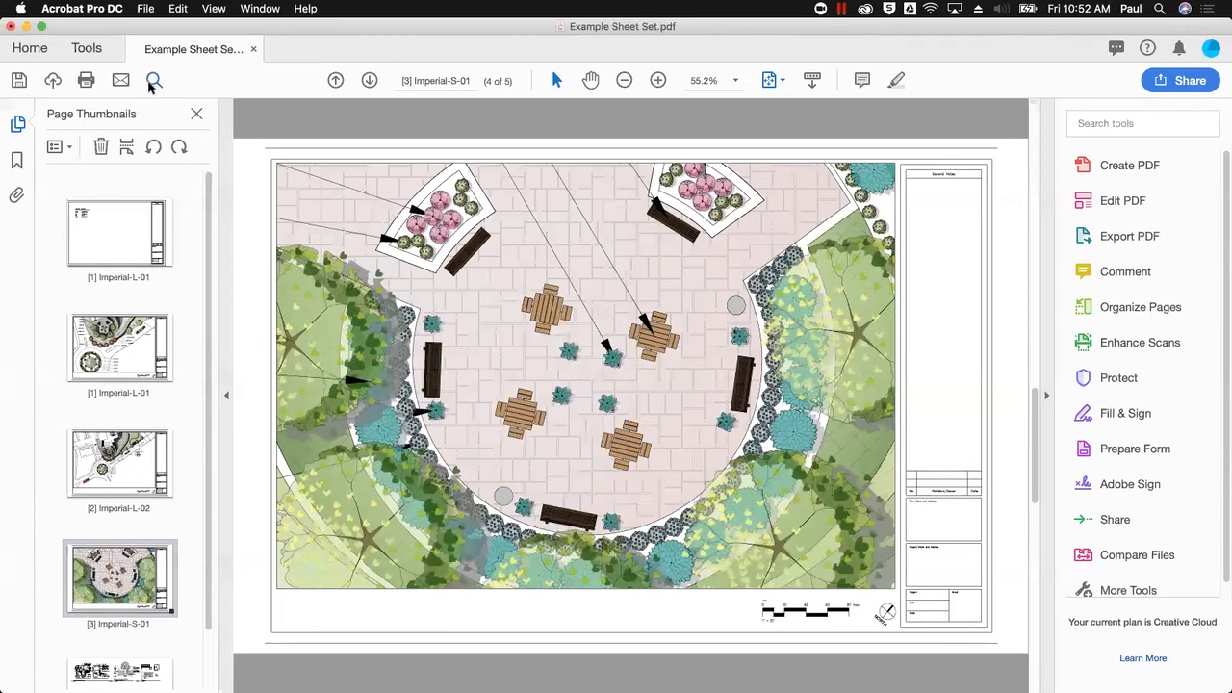
Step: Save Example Sheet Set.pdf under its existing name and switch to the slide presentation
click(151, 10)
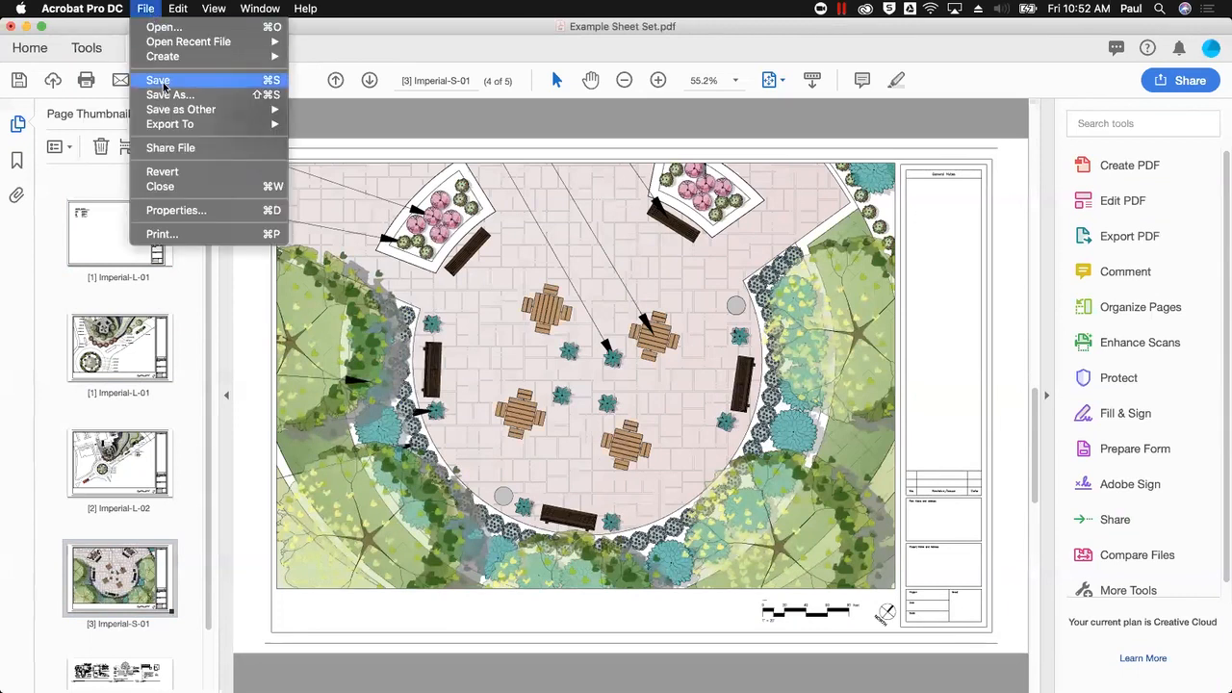
click(160, 81)
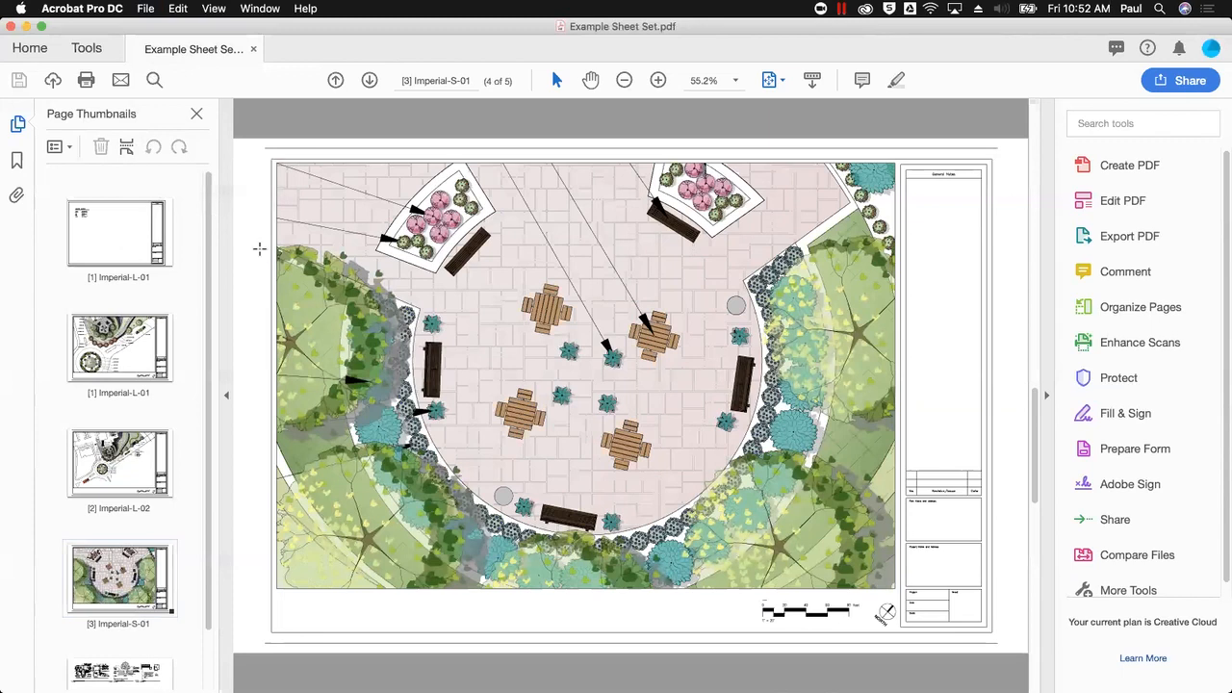
key(ctrl+Up)
click(643, 64)
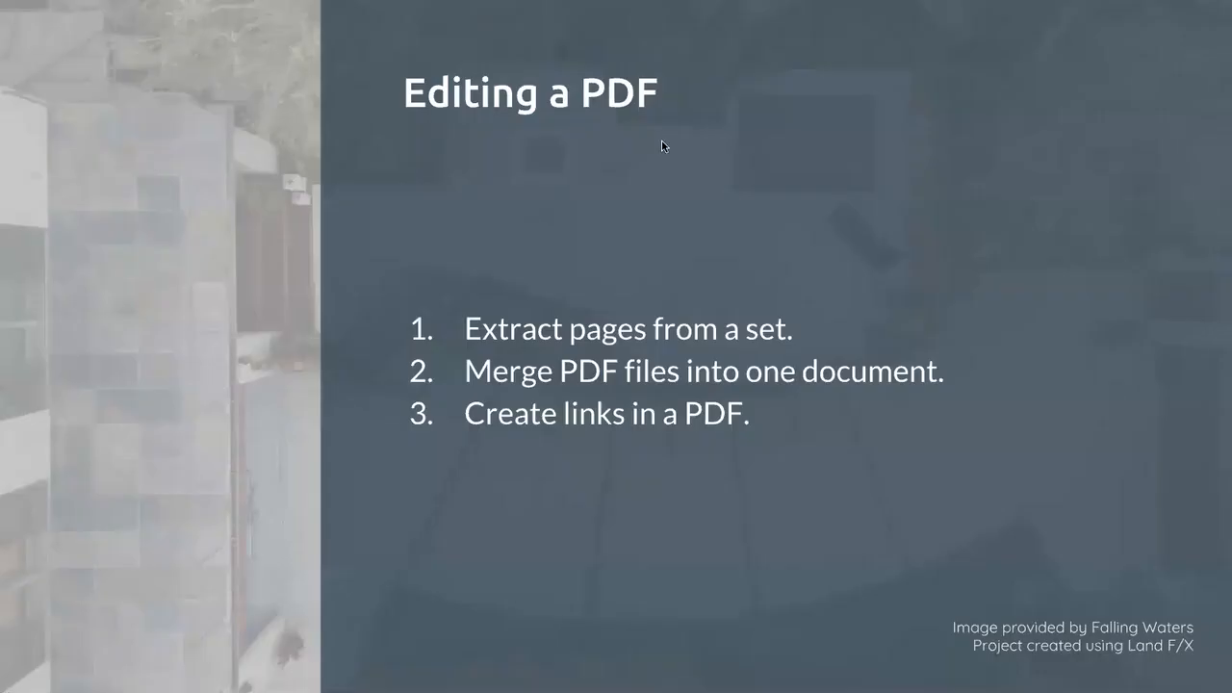
key(Right)
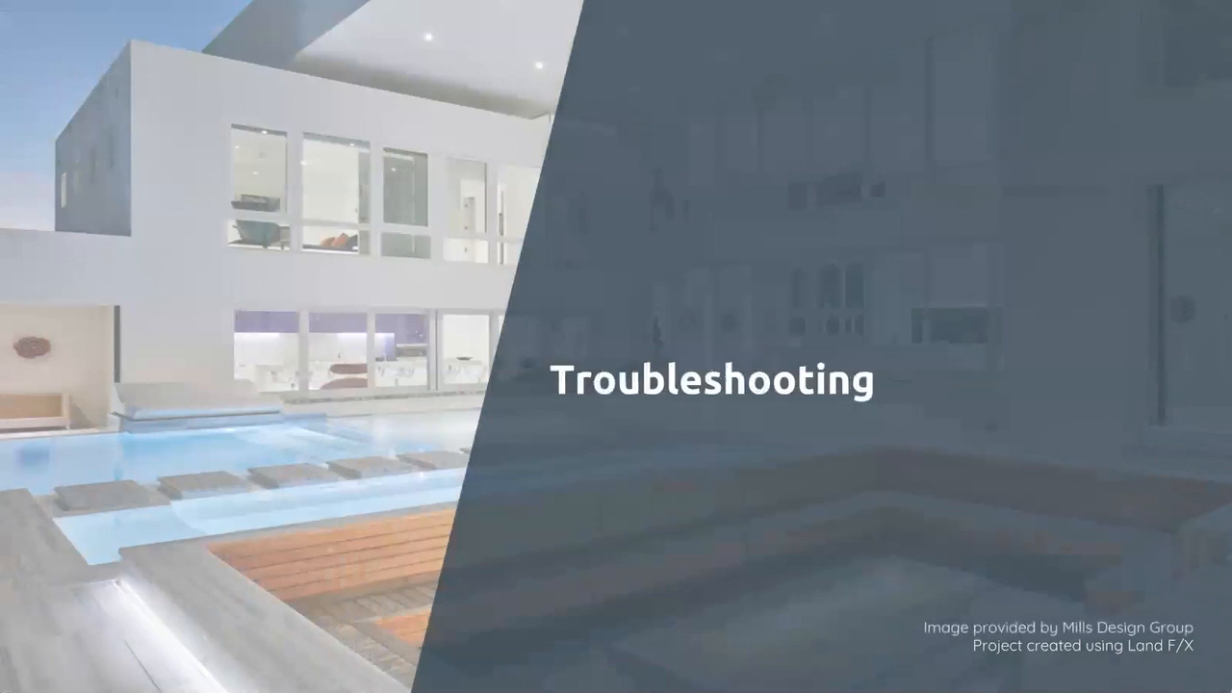
key(Right)
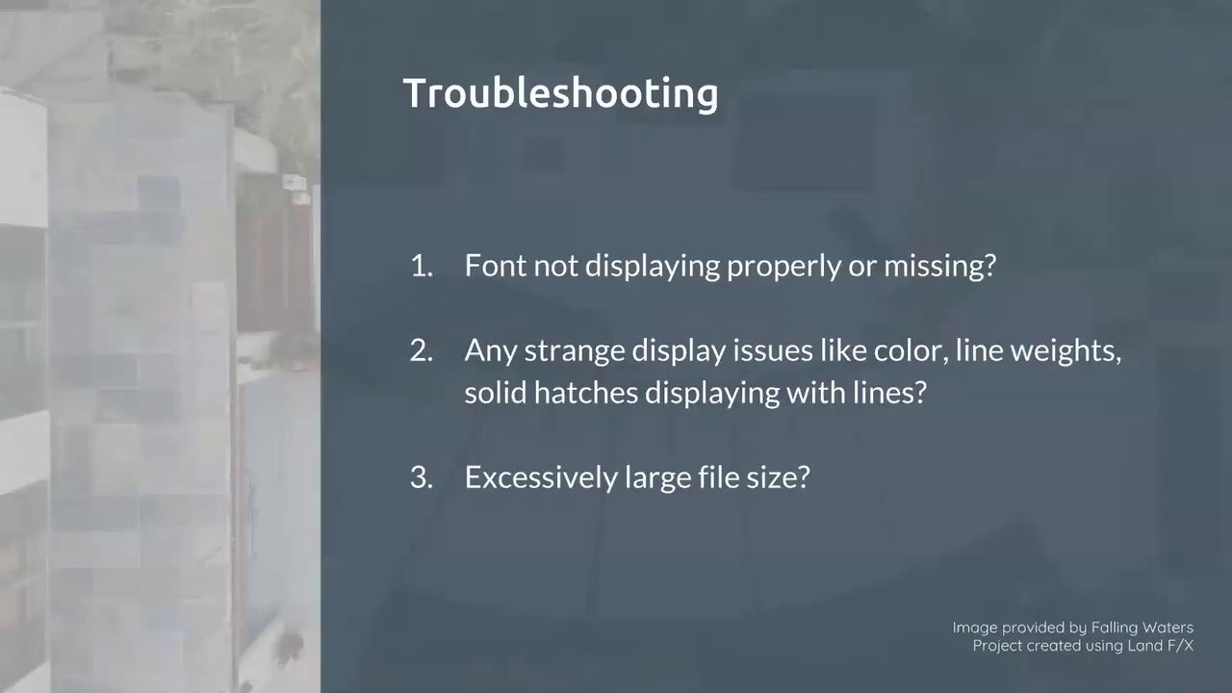
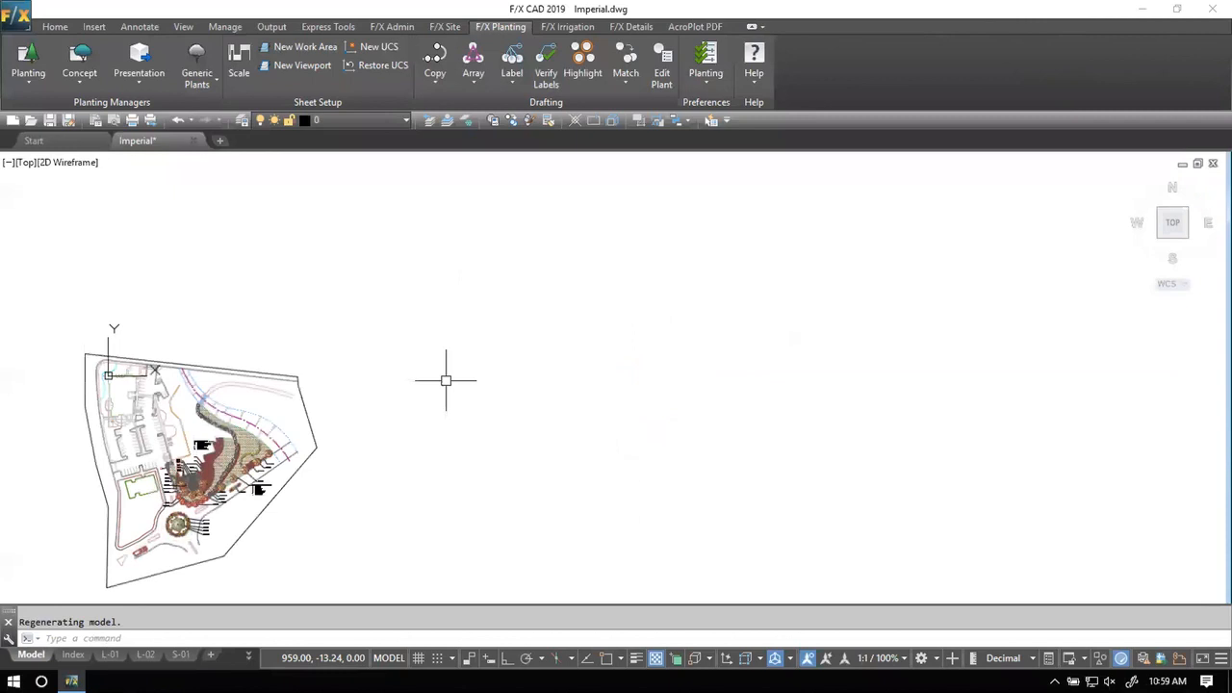
Step: Start a PDF import and open No color-300-300-linesmerge.pdf from the Usable folder
text(pdfimport)
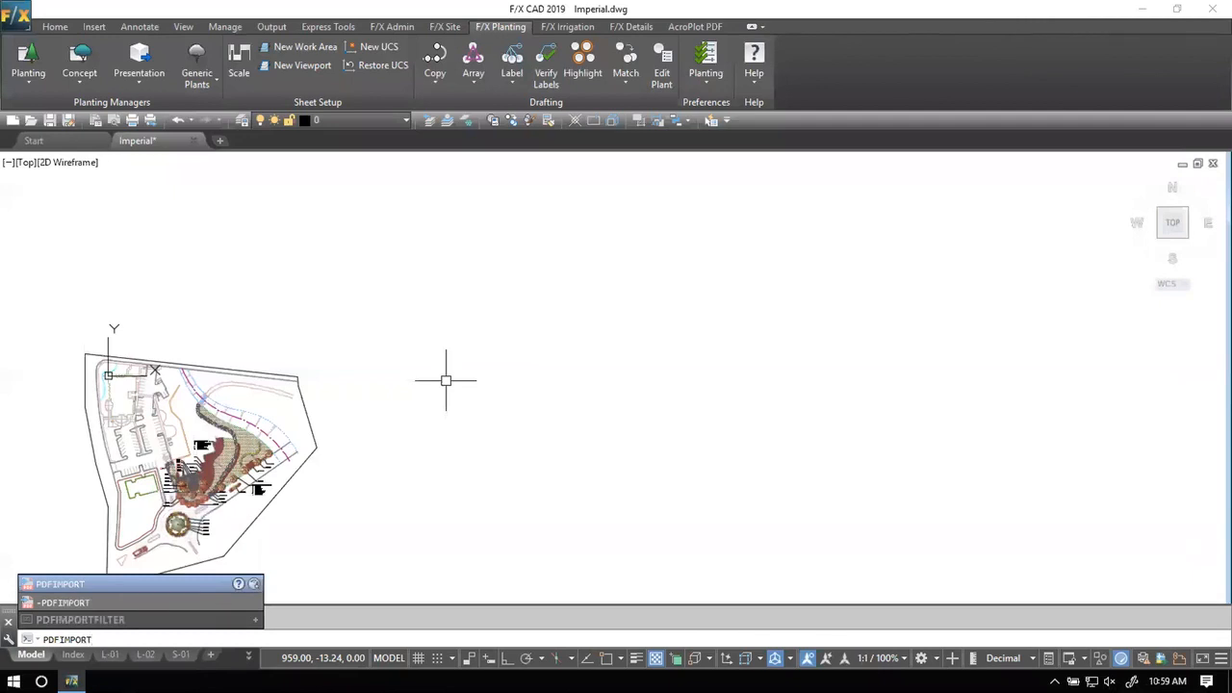
click(232, 27)
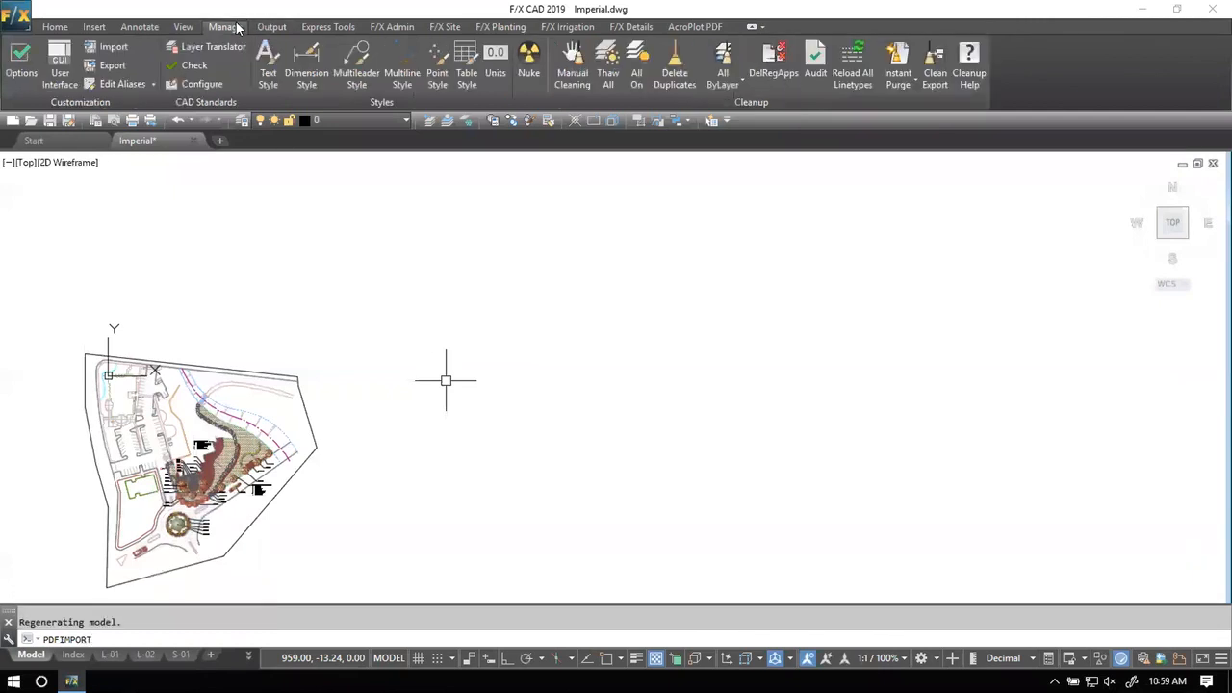
click(183, 27)
click(93, 27)
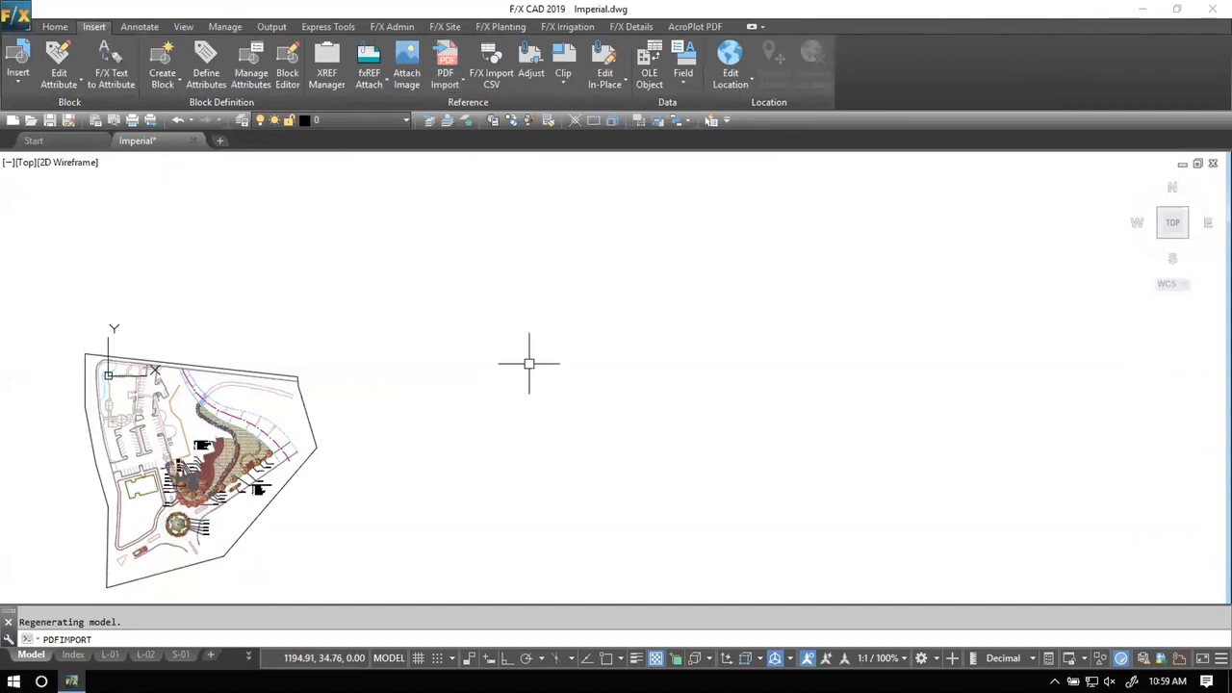
key(Return)
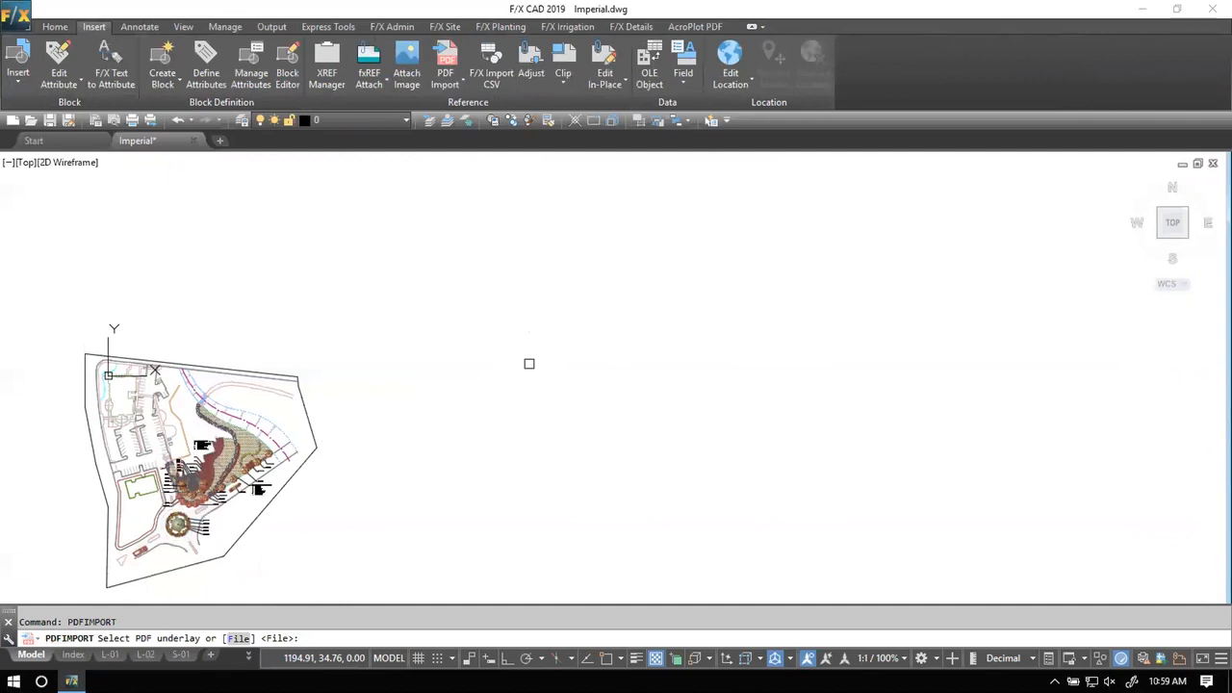
key(Return)
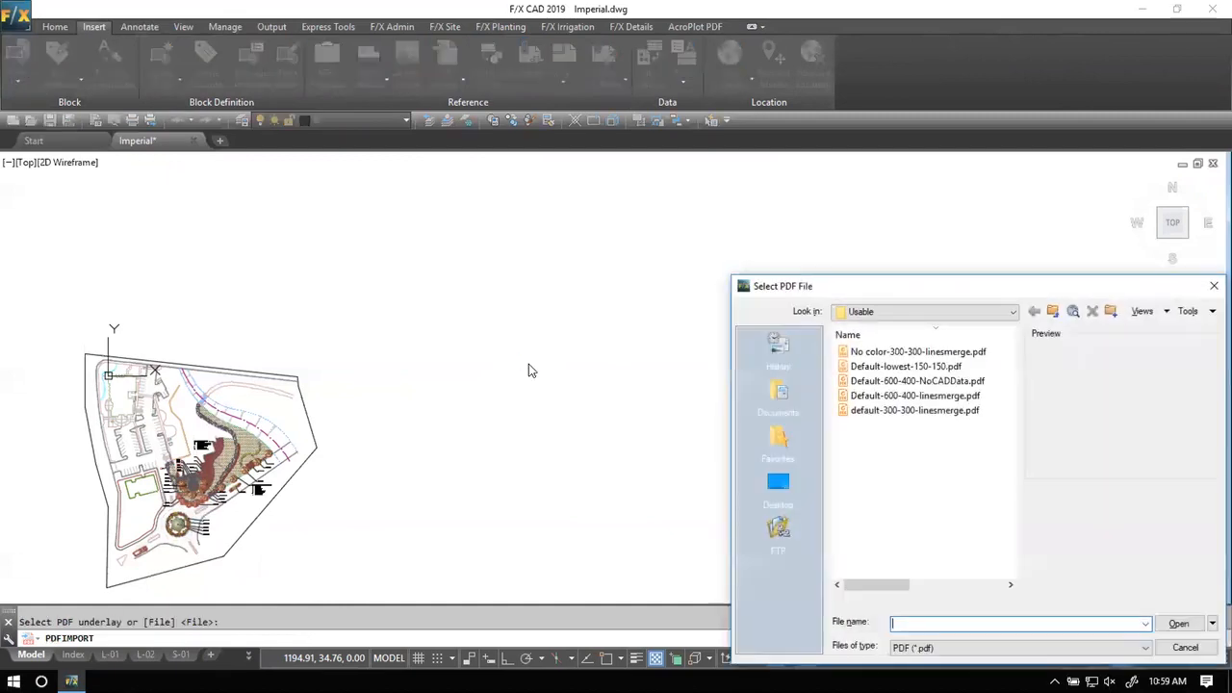
drag(889, 289, 470, 141)
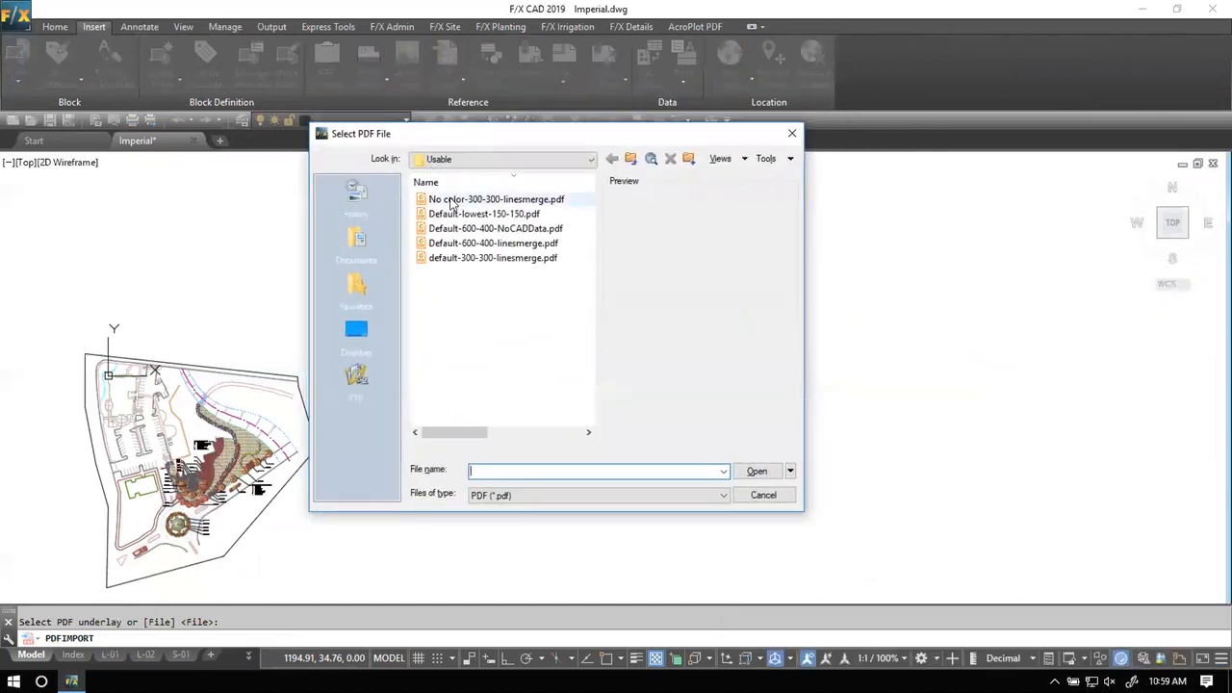
click(528, 215)
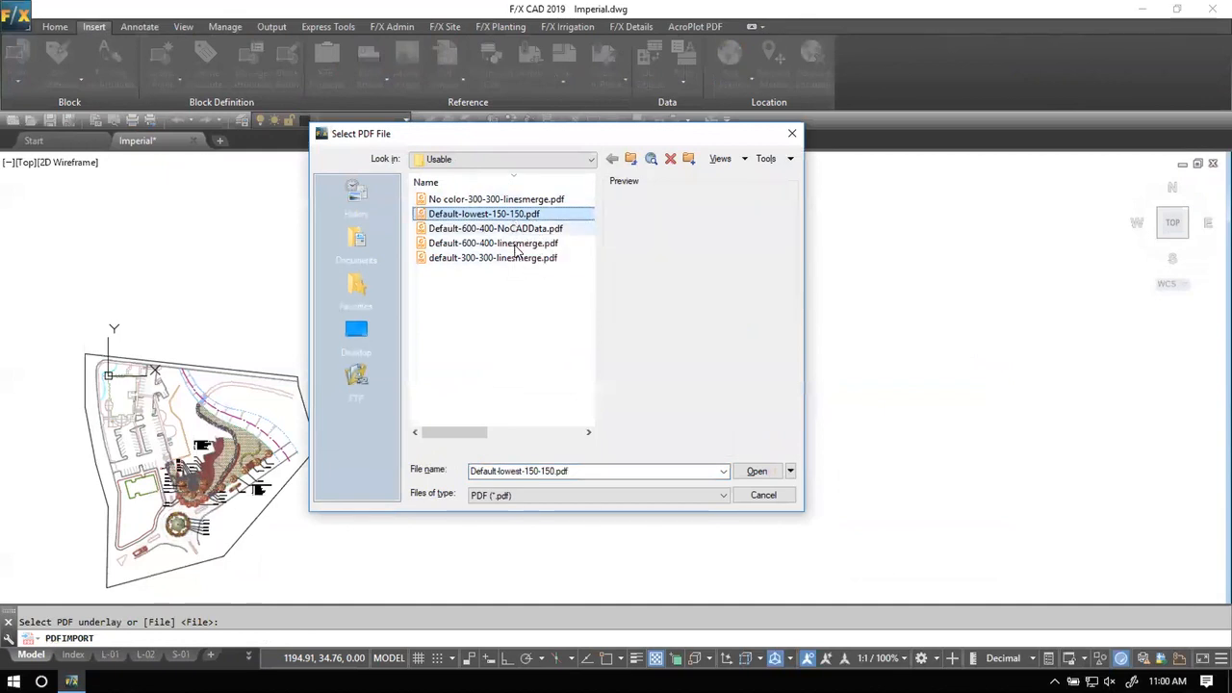
click(517, 233)
click(537, 199)
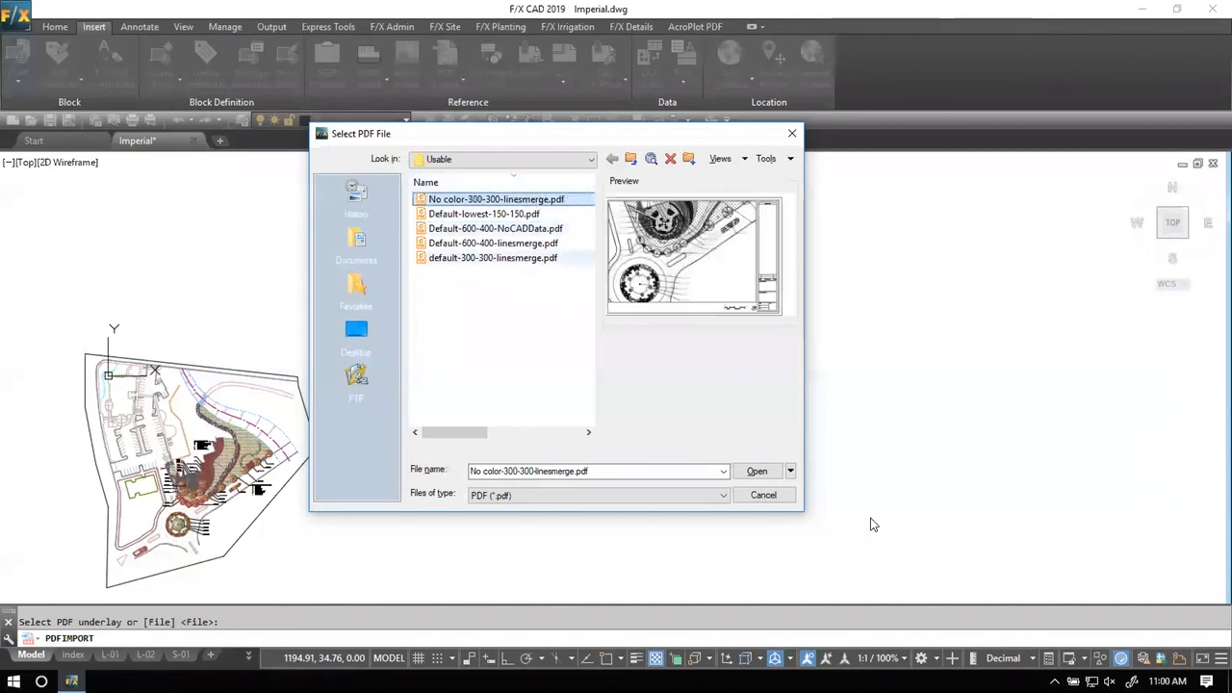
click(758, 472)
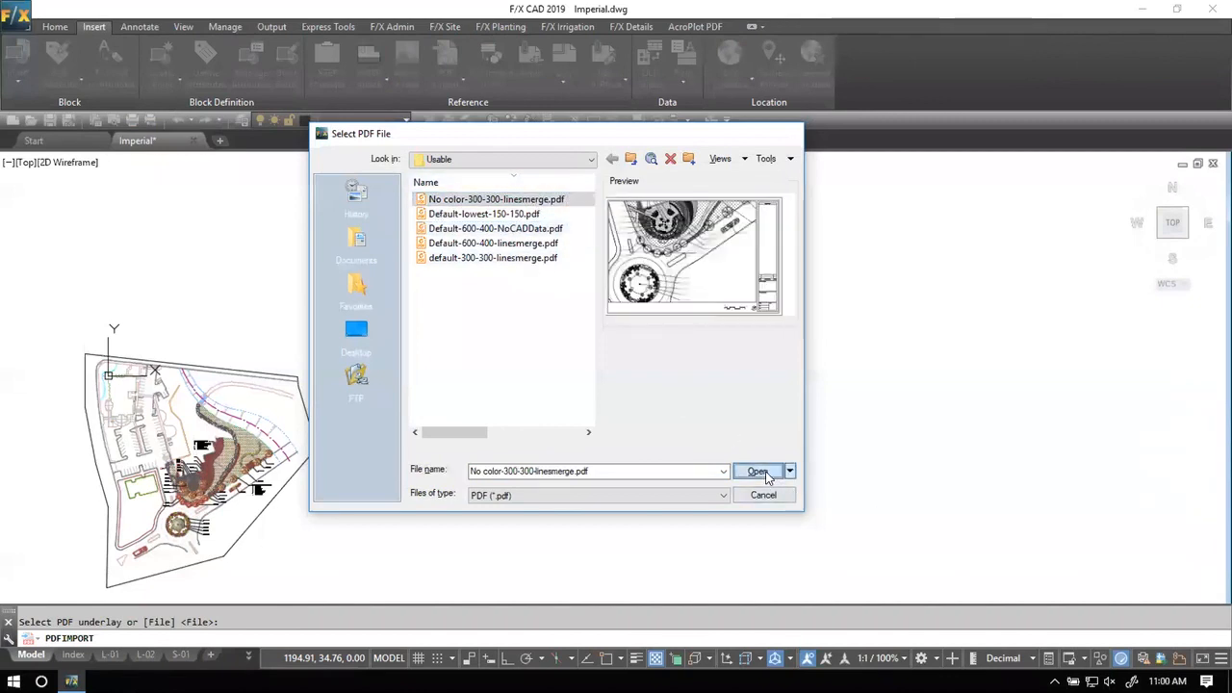
Step: Import the PDF page onto the current layer with vector geometry excluded and solid fills converted to hatches
drag(792, 319, 744, 166)
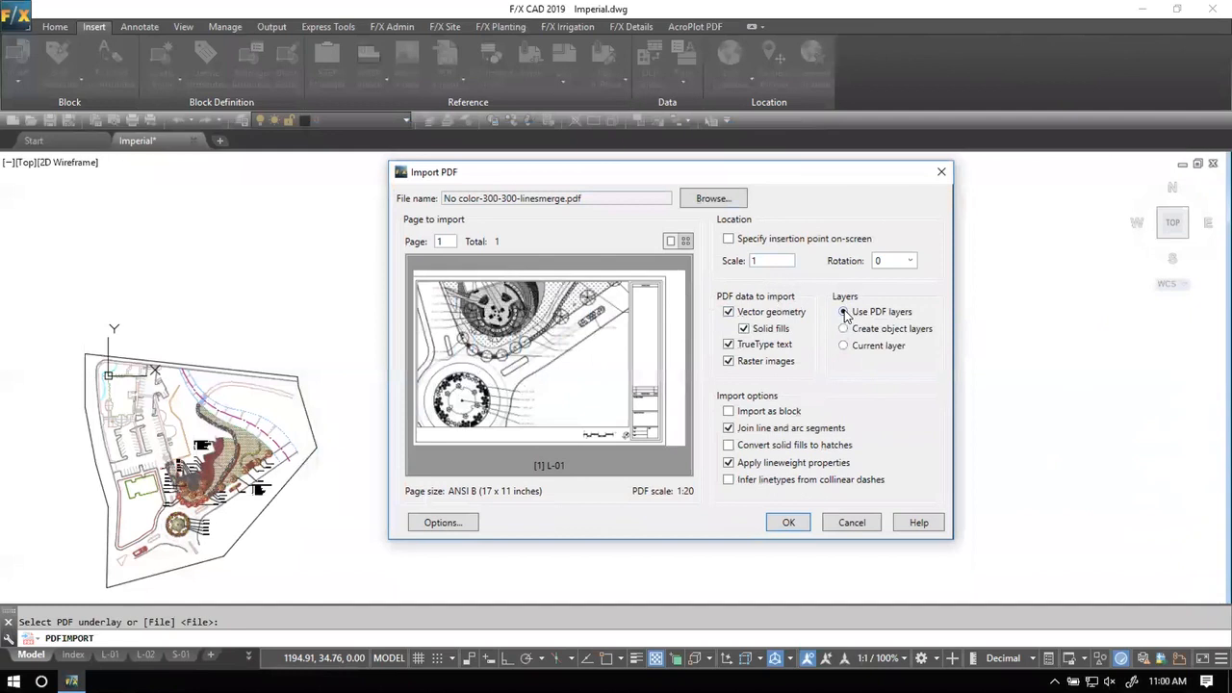
click(845, 347)
click(729, 313)
click(728, 429)
click(729, 444)
click(789, 524)
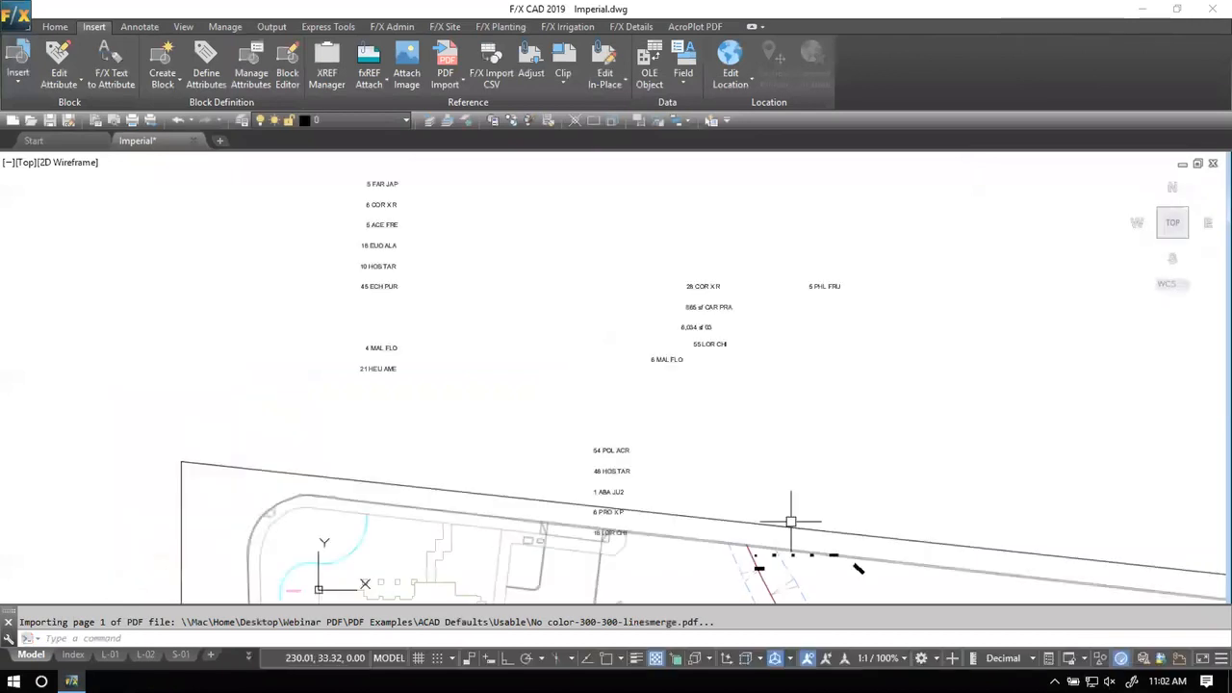
Step: Examine the position of the imported text labels relative to the site plan and review the drawing's layer list
scroll(769, 489, down, 6)
middle_drag(693, 424, 638, 336)
scroll(639, 336, up, 6)
scroll(639, 336, down, 2)
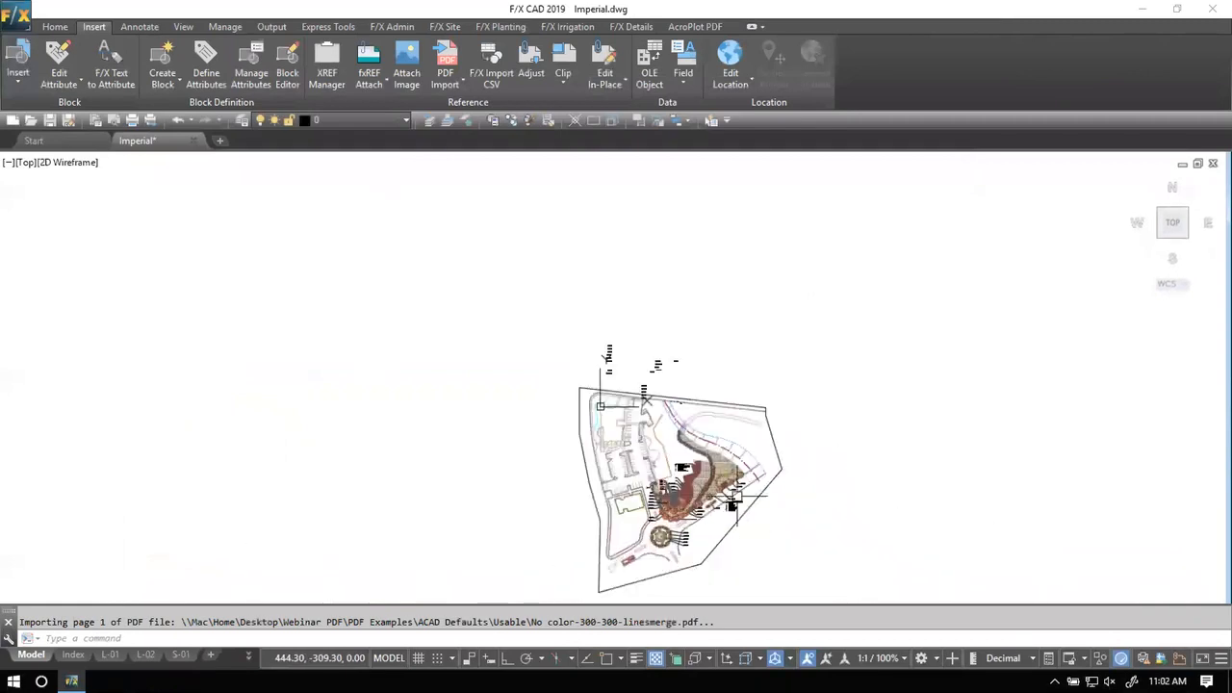
middle_drag(736, 492, 734, 449)
scroll(714, 474, up, 8)
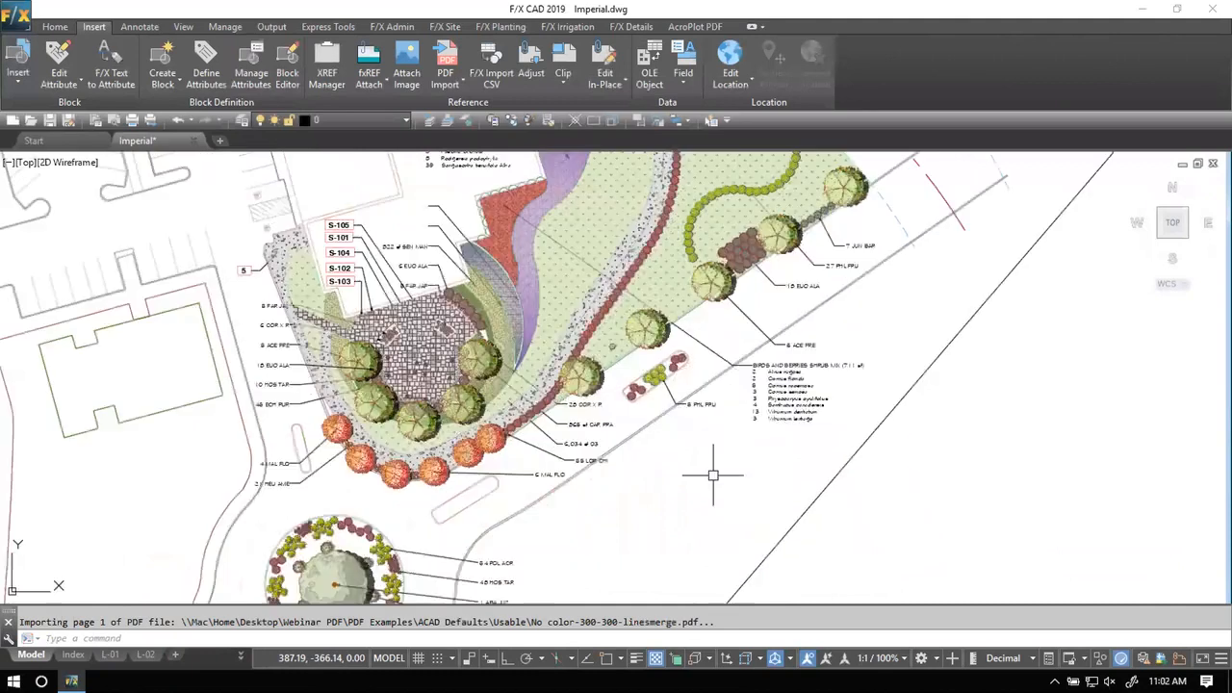
scroll(713, 475, down, 8)
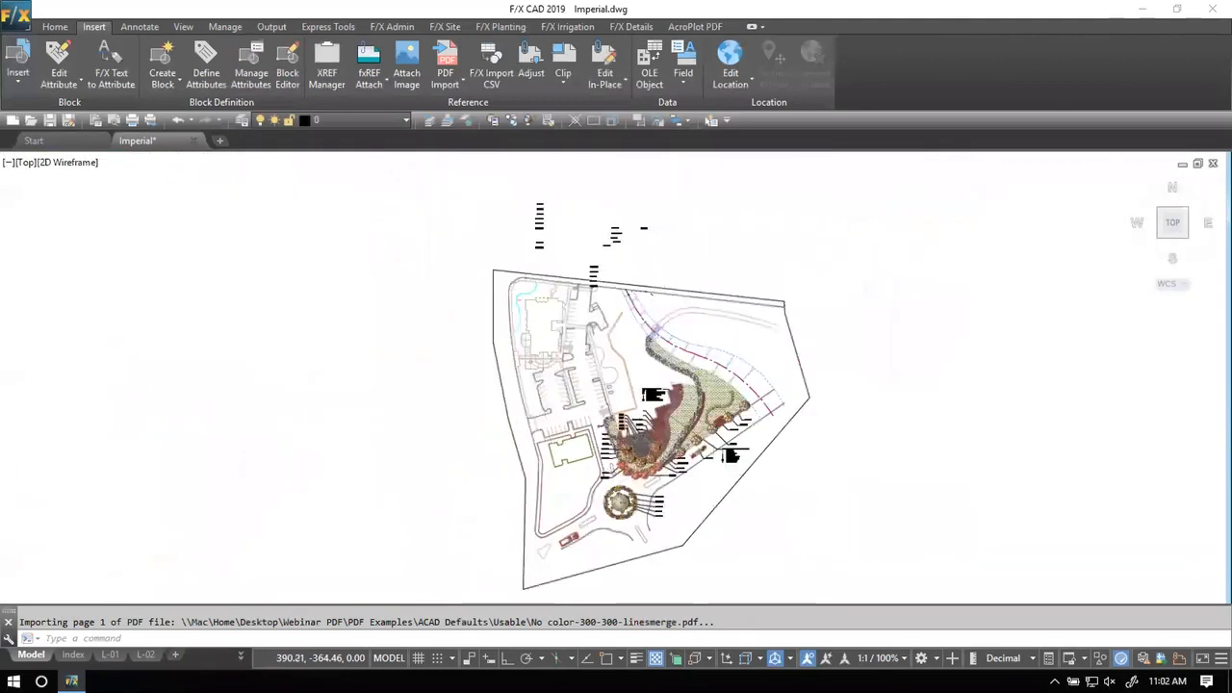
click(403, 117)
scroll(385, 237, down, 5)
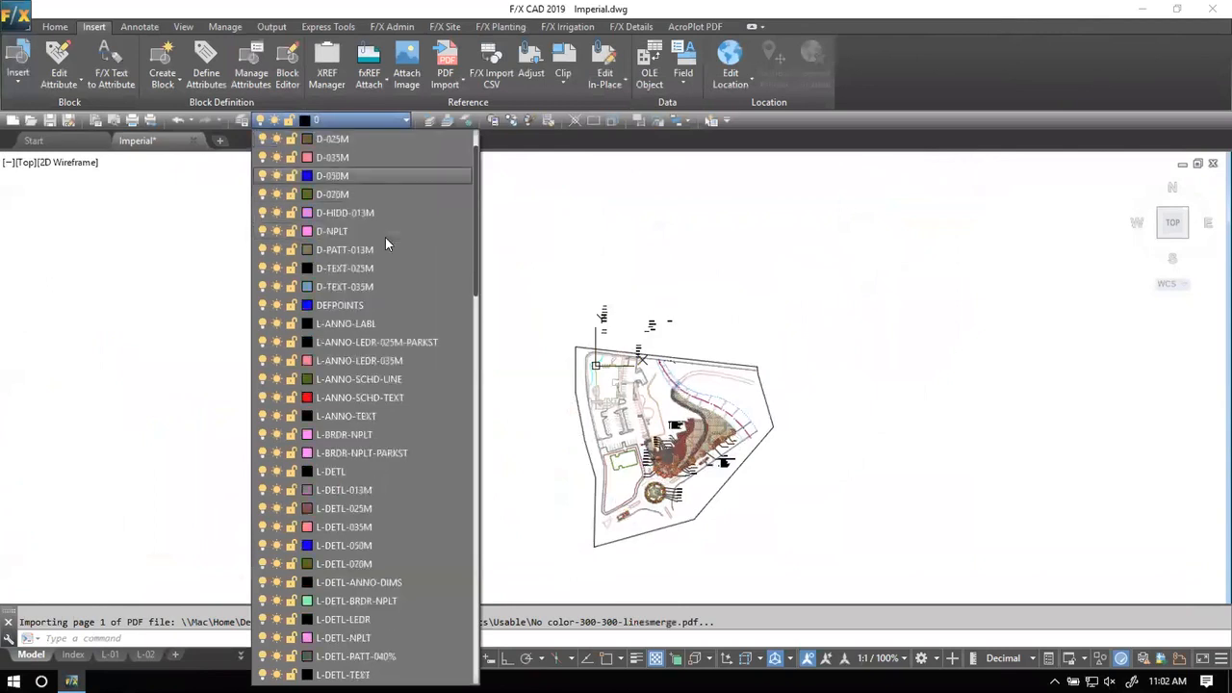
scroll(384, 239, down, 8)
scroll(378, 249, up, 8)
click(767, 272)
Step: Import No color-300-300-linesmerge.pdf again using PDF layers, with vector geometry included
text(pdfimport)
key(Return)
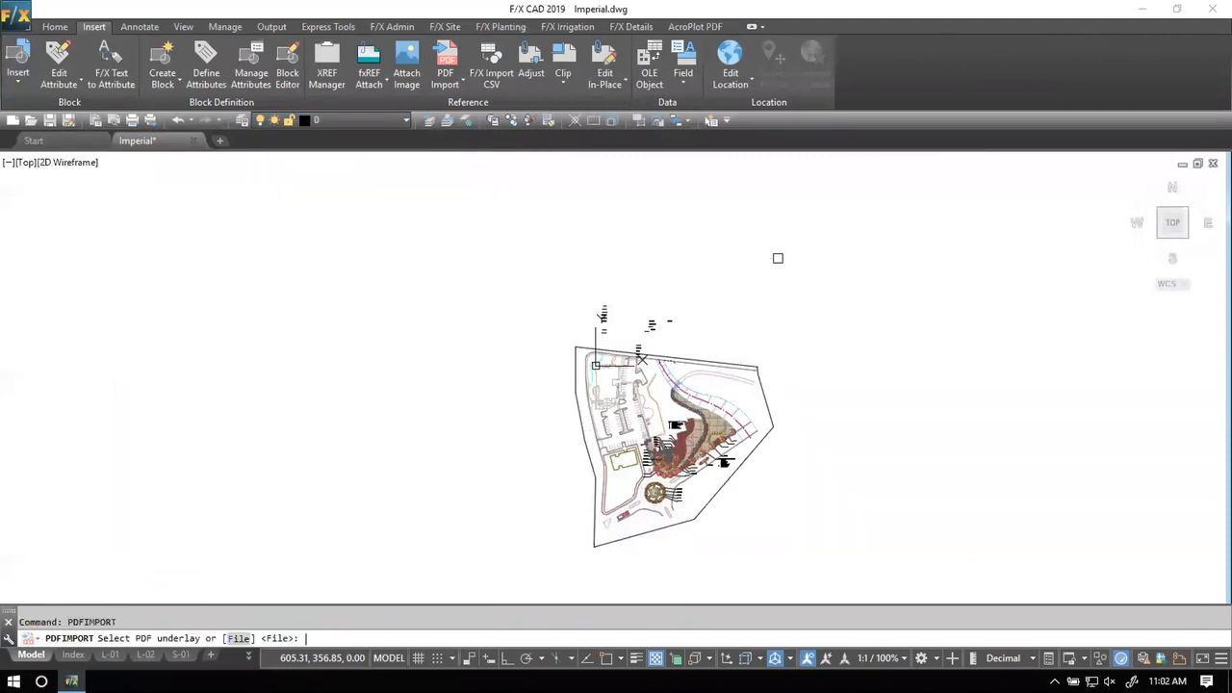
key(Return)
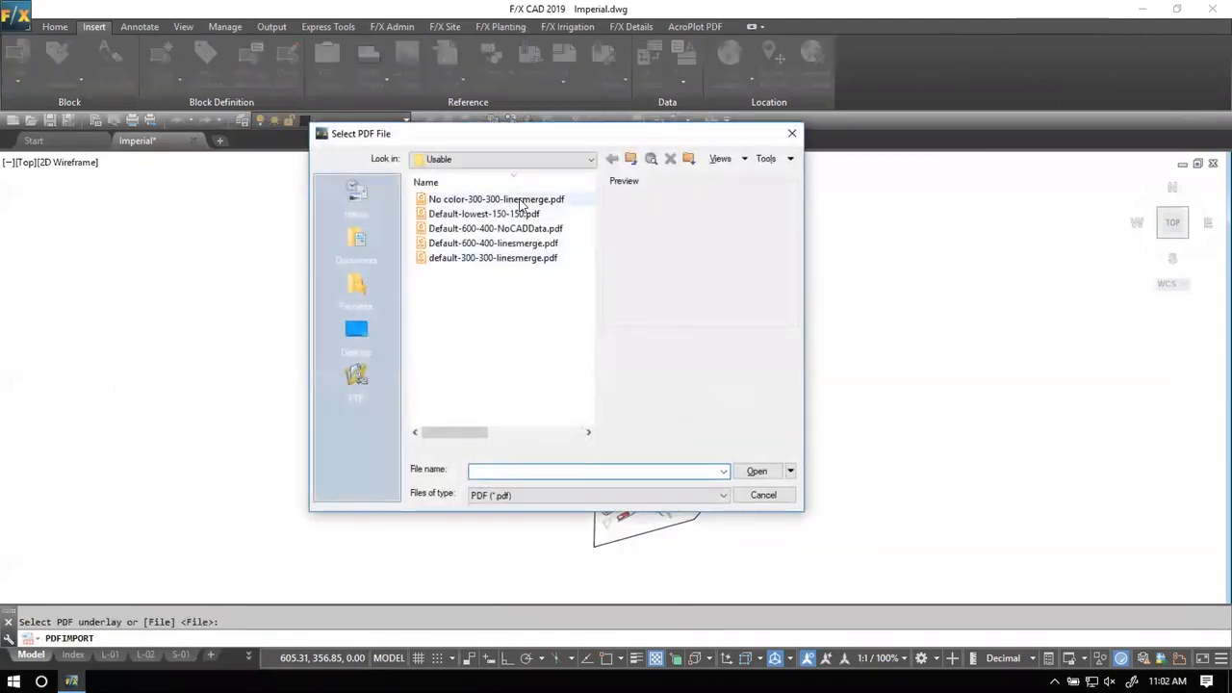
click(521, 200)
click(757, 471)
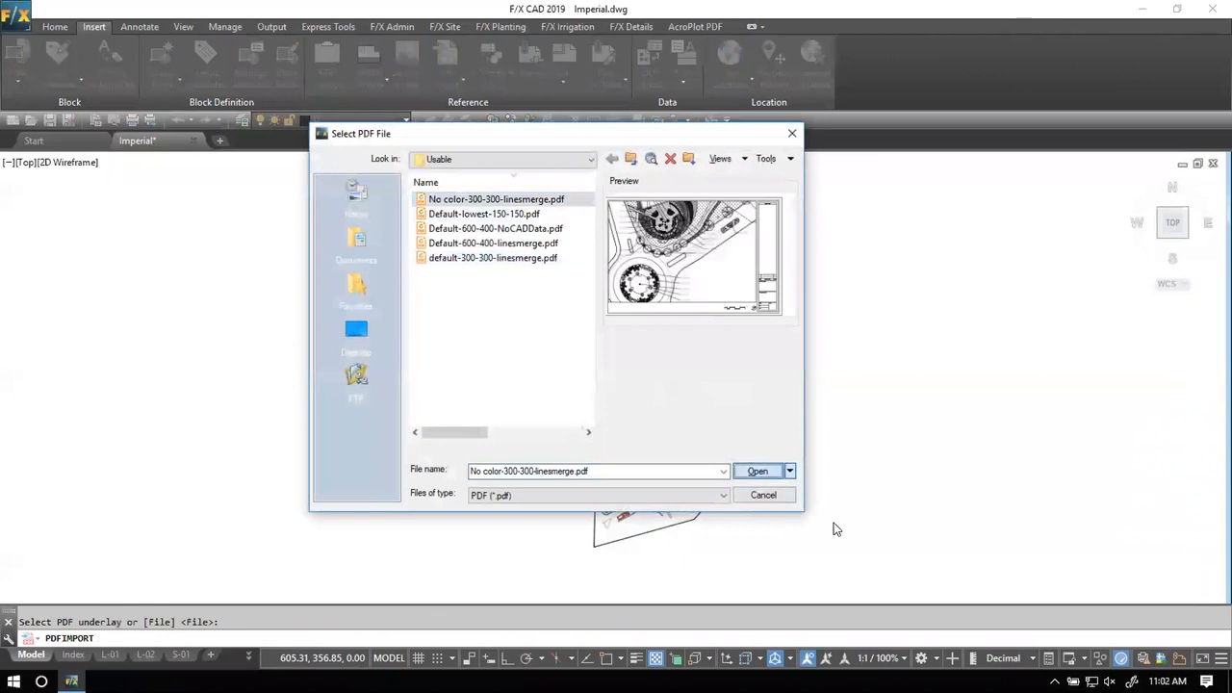
click(860, 316)
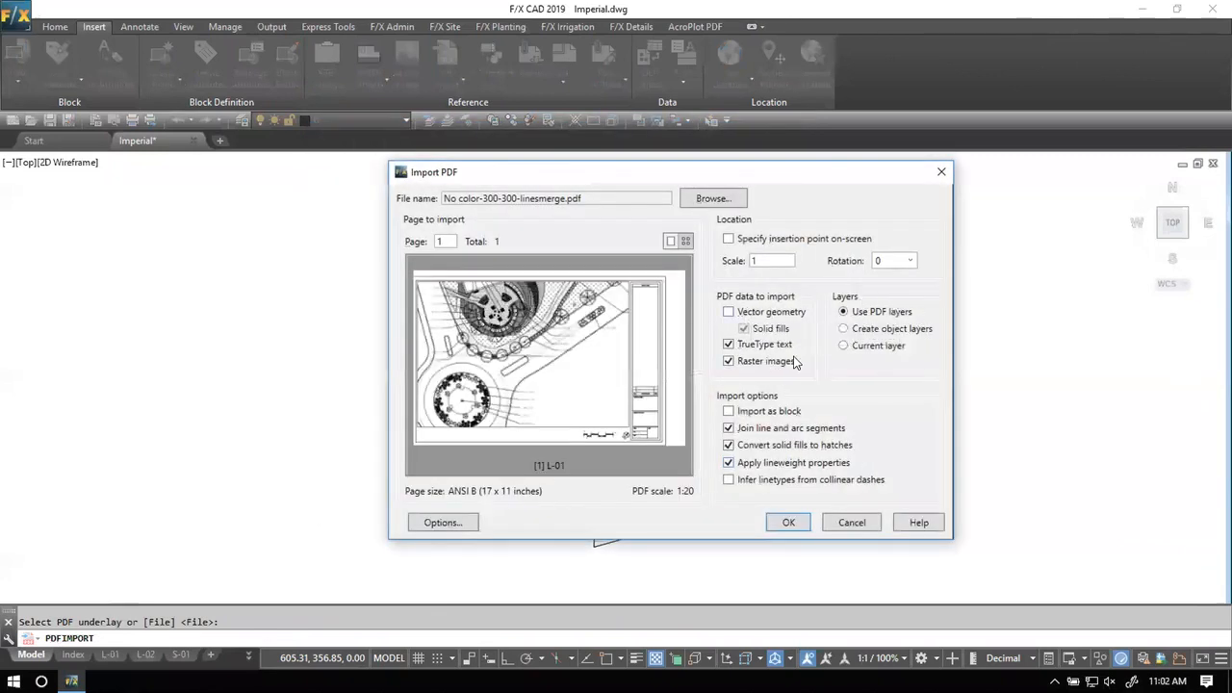
click(777, 312)
click(785, 522)
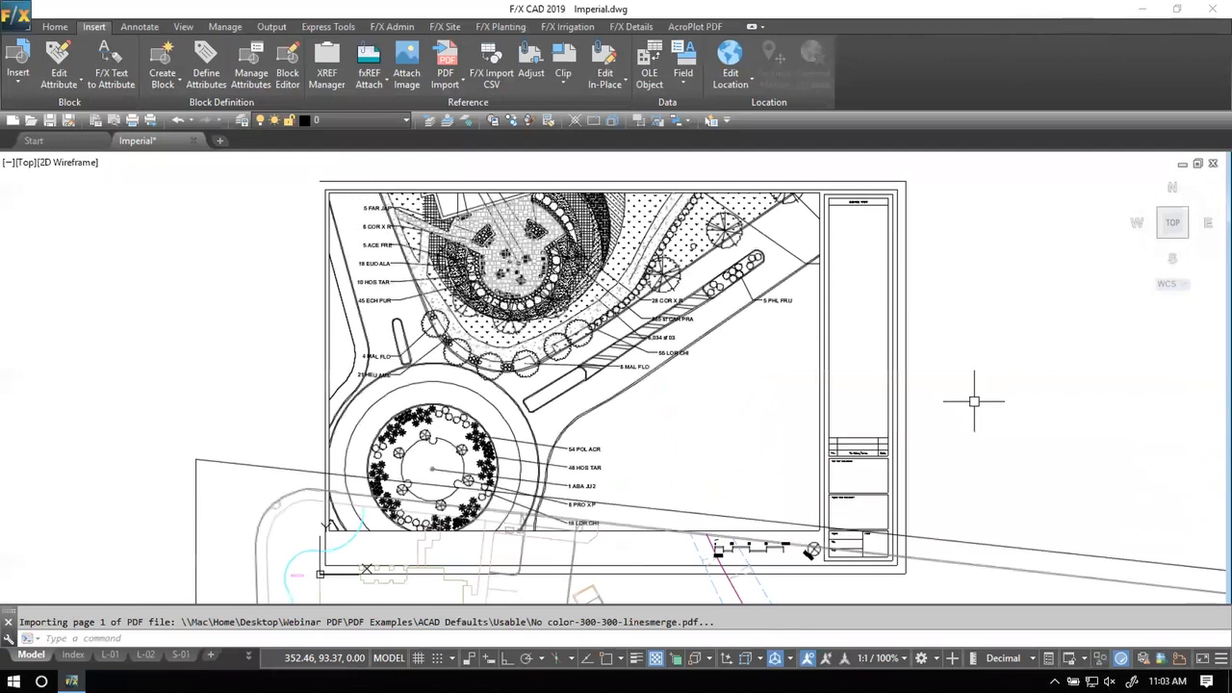
Step: Select objects across the title block of the imported sheet, clear the selection, and inspect the imported linework up close
click(948, 359)
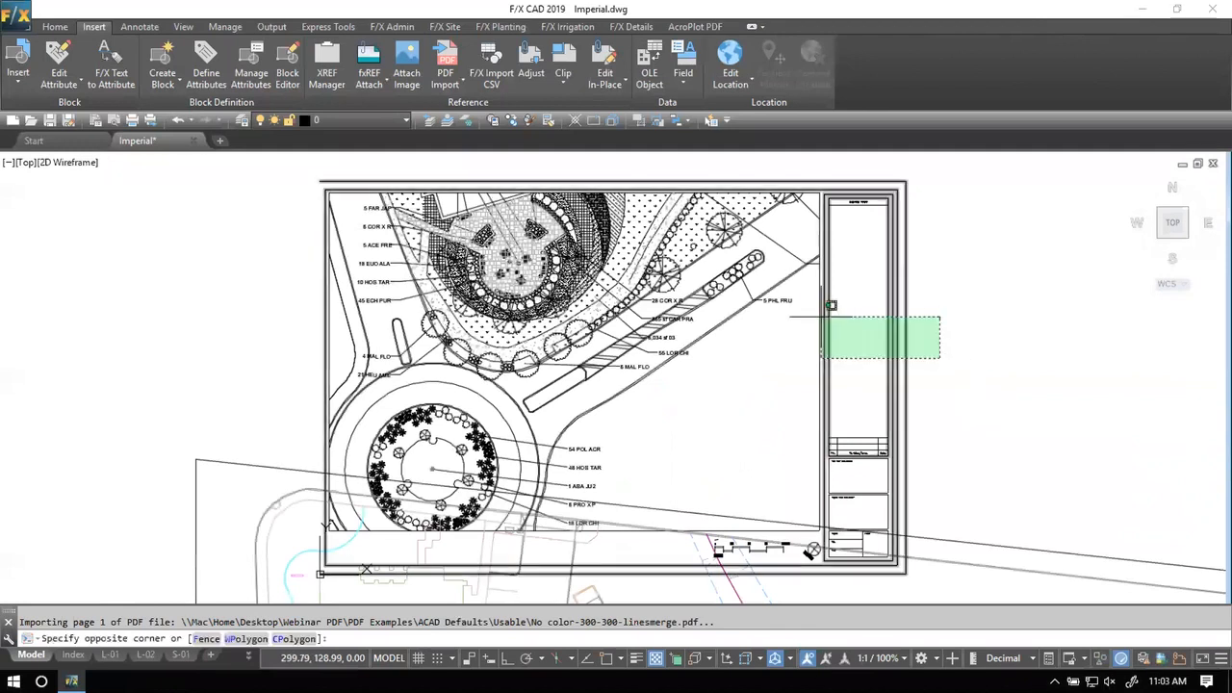
click(819, 323)
scroll(797, 367, down, 3)
scroll(770, 349, up, 5)
scroll(770, 350, down, 5)
key(Escape)
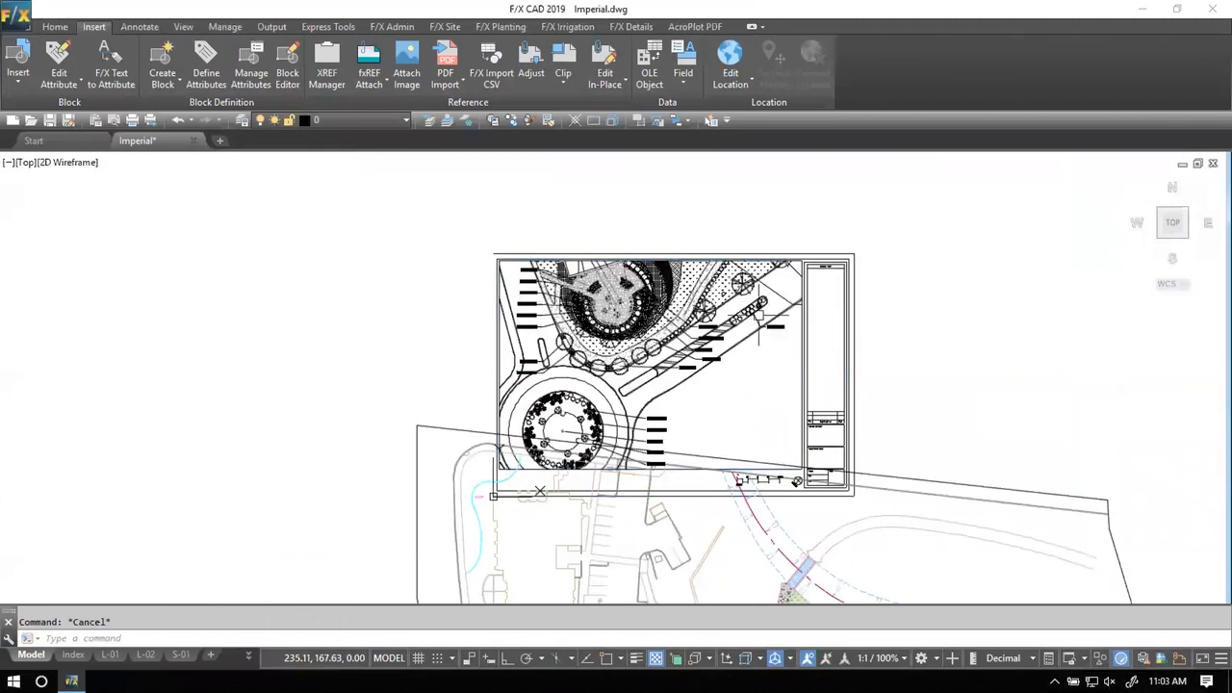
scroll(760, 375, up, 5)
scroll(760, 380, down, 6)
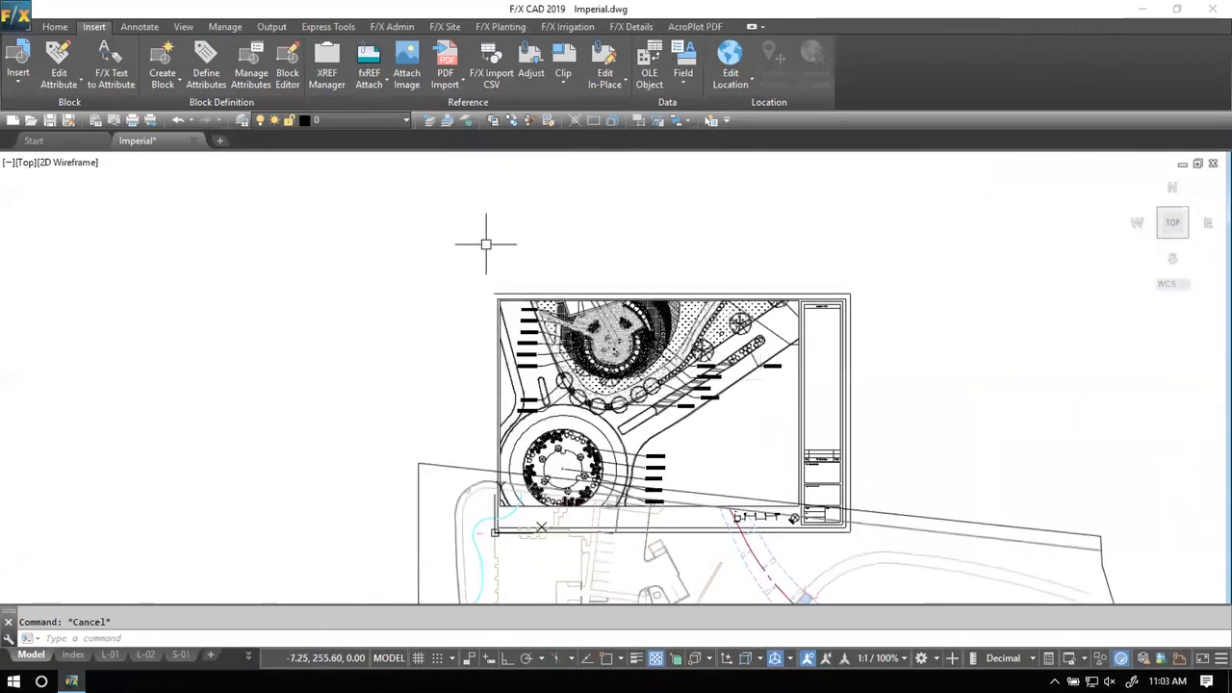
scroll(520, 326, up, 6)
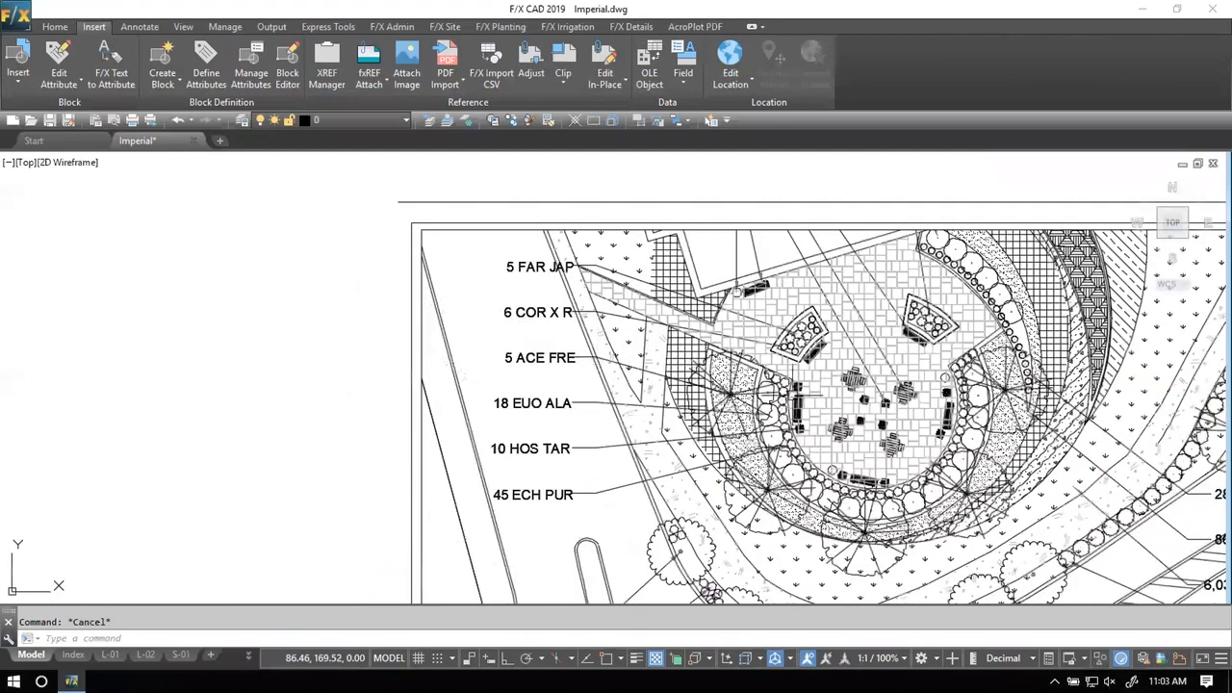
Step: Select the 5 FAR JAP leader and two patio paving squares to examine how the imported geometry is built, then deselect them
click(752, 317)
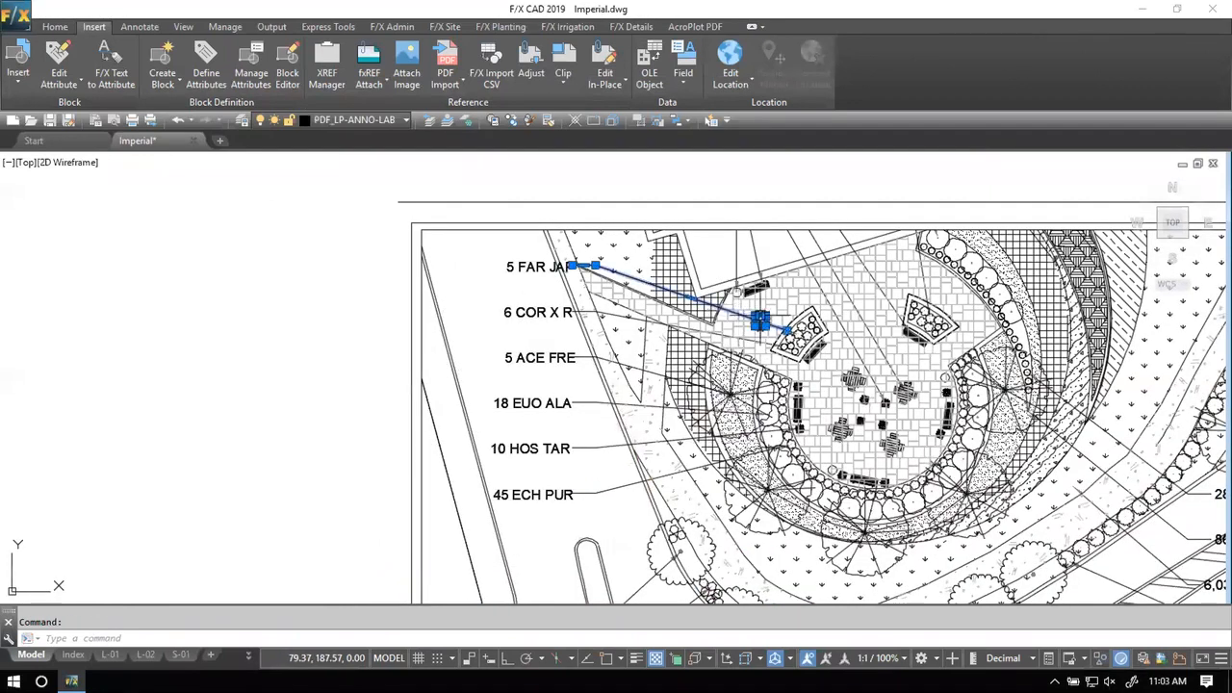
scroll(835, 340, up, 4)
scroll(750, 264, down, 3)
scroll(751, 265, up, 6)
key(Escape)
click(755, 260)
scroll(757, 282, down, 3)
click(808, 277)
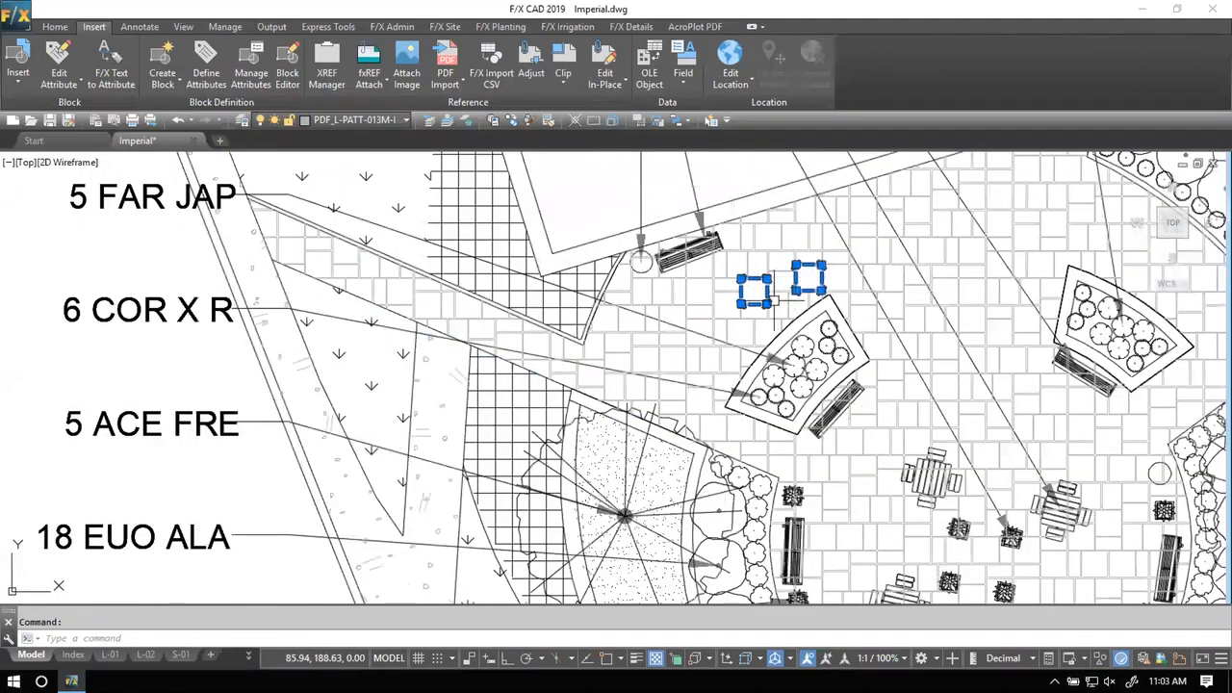
scroll(784, 298, up, 4)
scroll(788, 294, down, 10)
key(Escape)
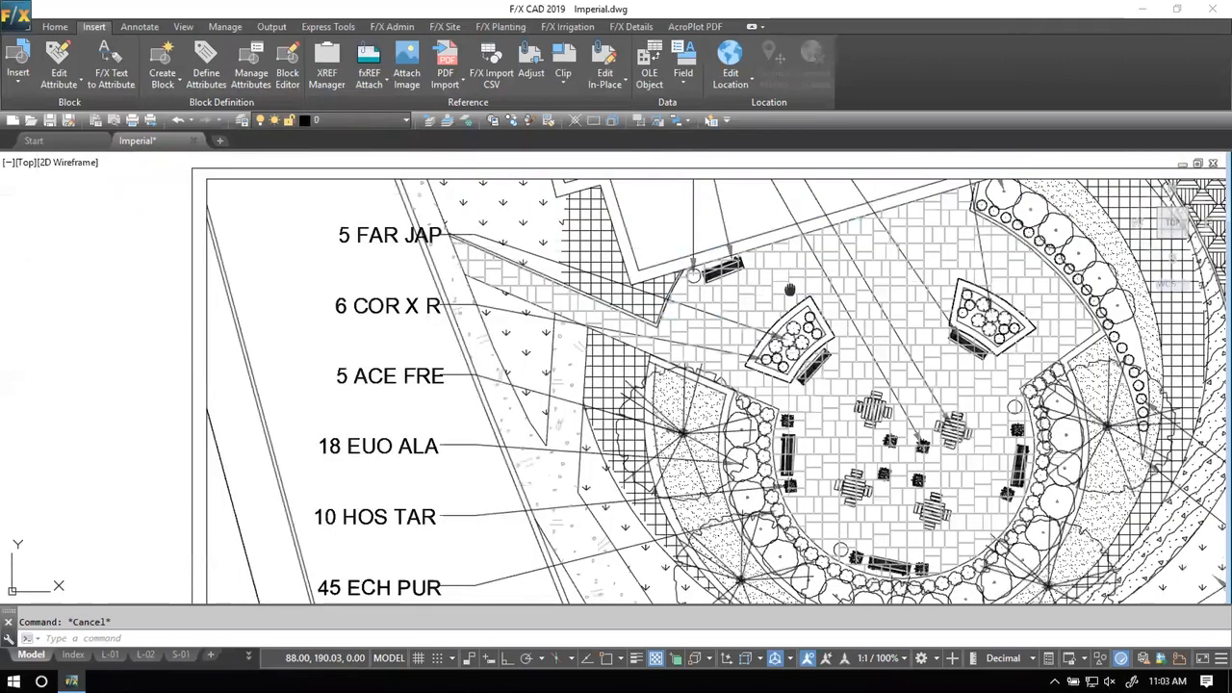
Step: Display object properties and check the object types in a crossing selection over the diagonal planting strip
scroll(790, 288, down, 5)
text(pan)
key(Return)
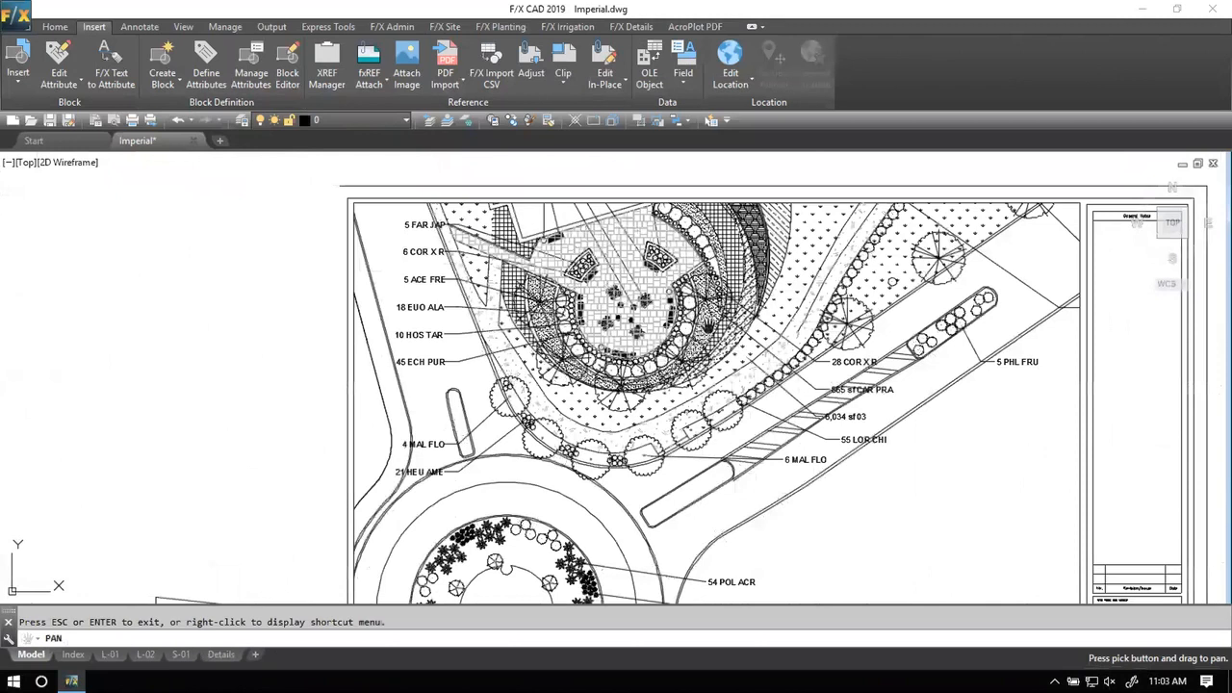
key(Escape)
text(PR)
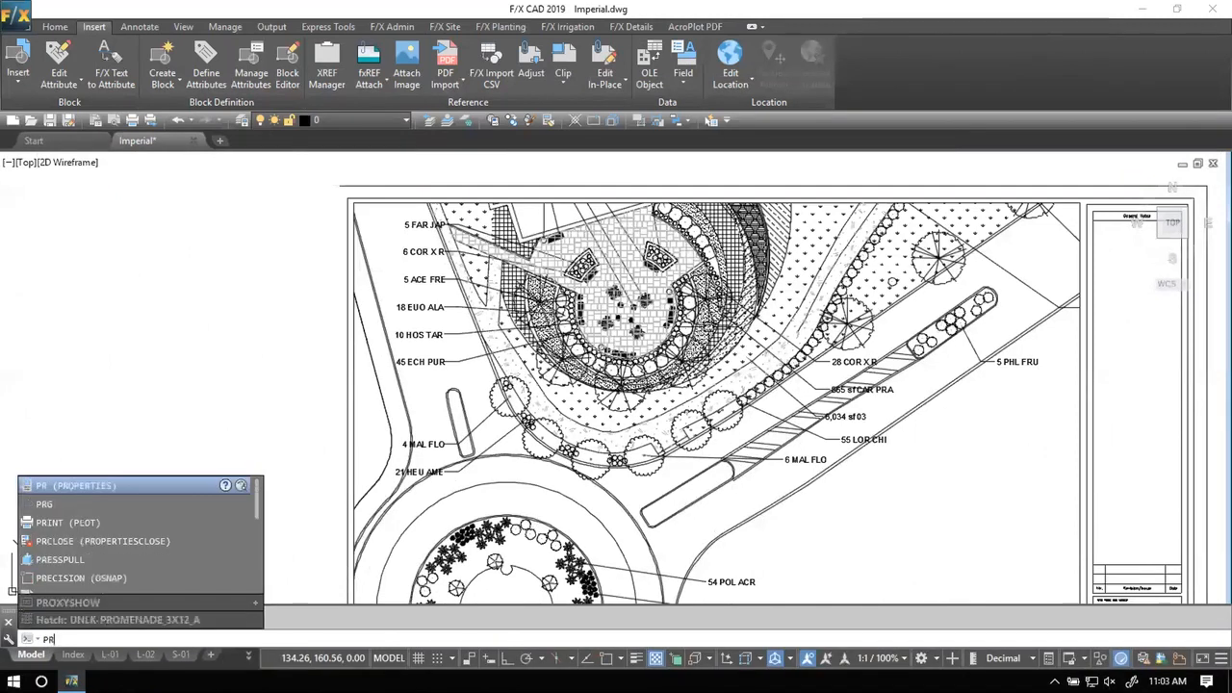
key(Return)
click(848, 417)
click(663, 331)
click(1035, 186)
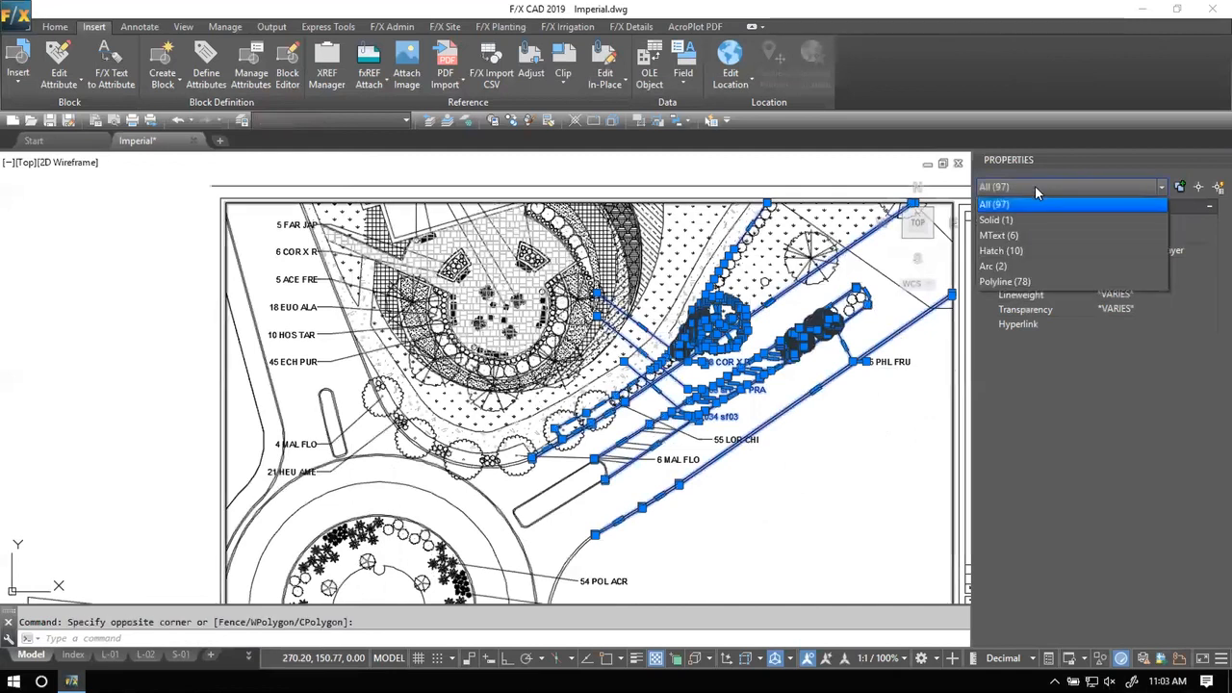
click(854, 396)
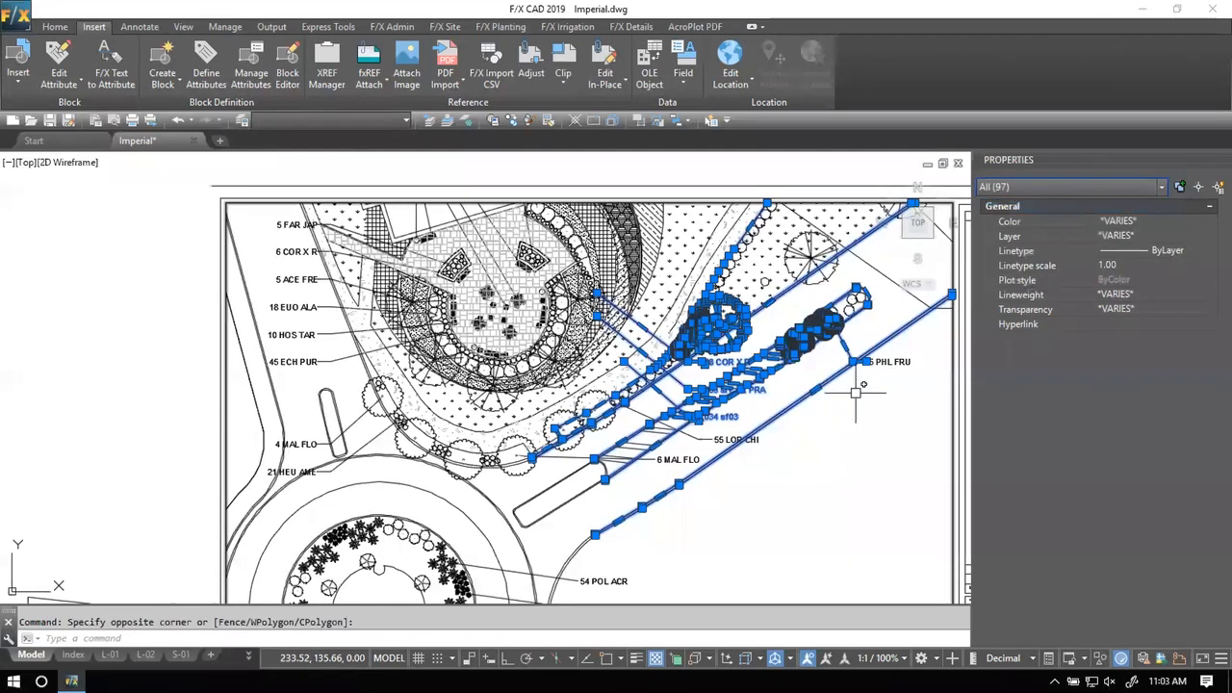
key(Escape)
Step: Select the 5 PHL FRU label and examine its object type, layer and text properties
click(882, 362)
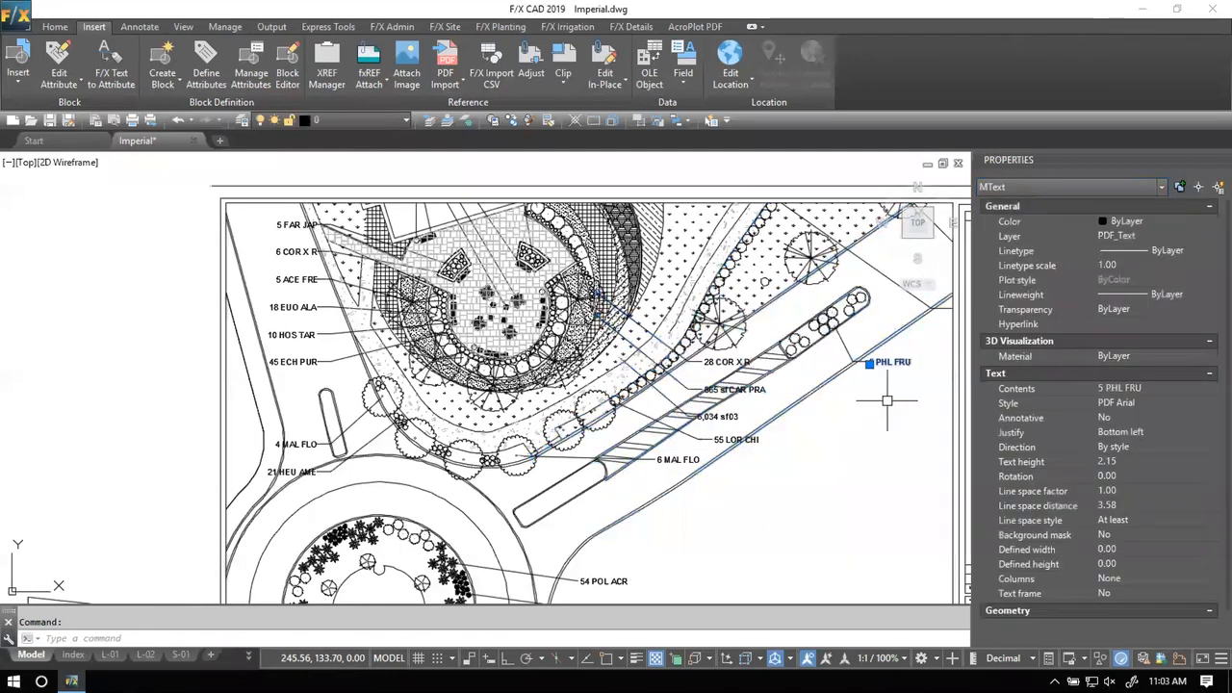
click(1030, 187)
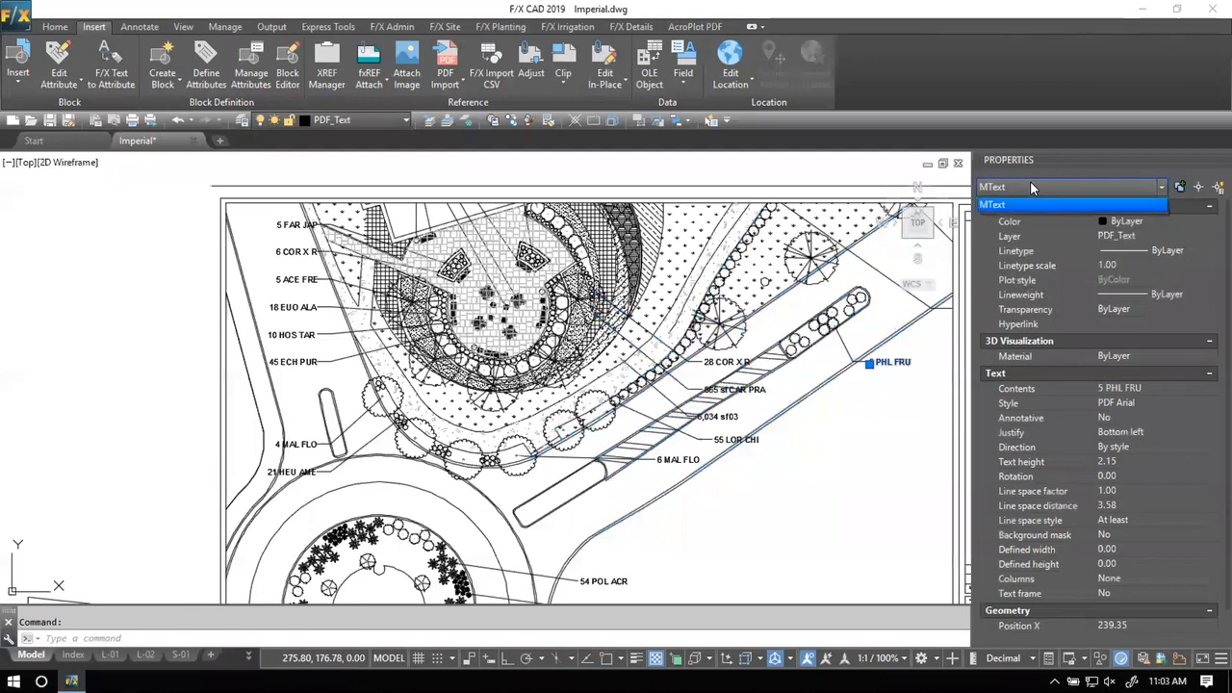
click(804, 463)
click(829, 428)
scroll(624, 428, down, 5)
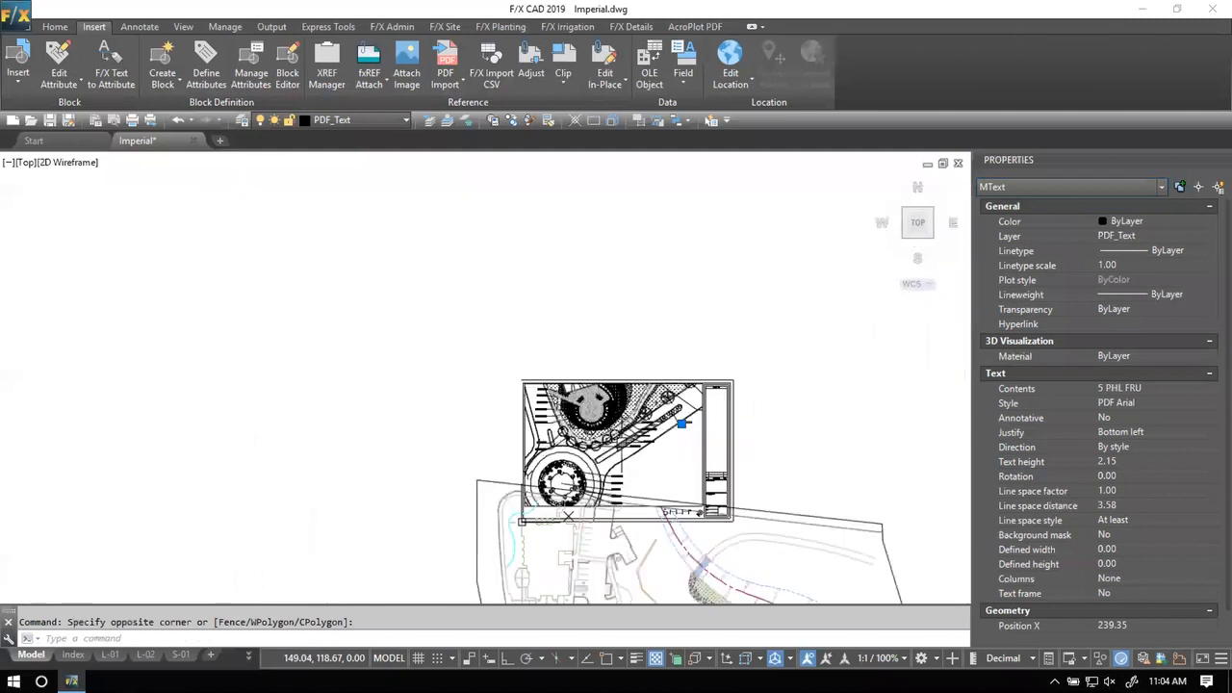
scroll(624, 429, up, 3)
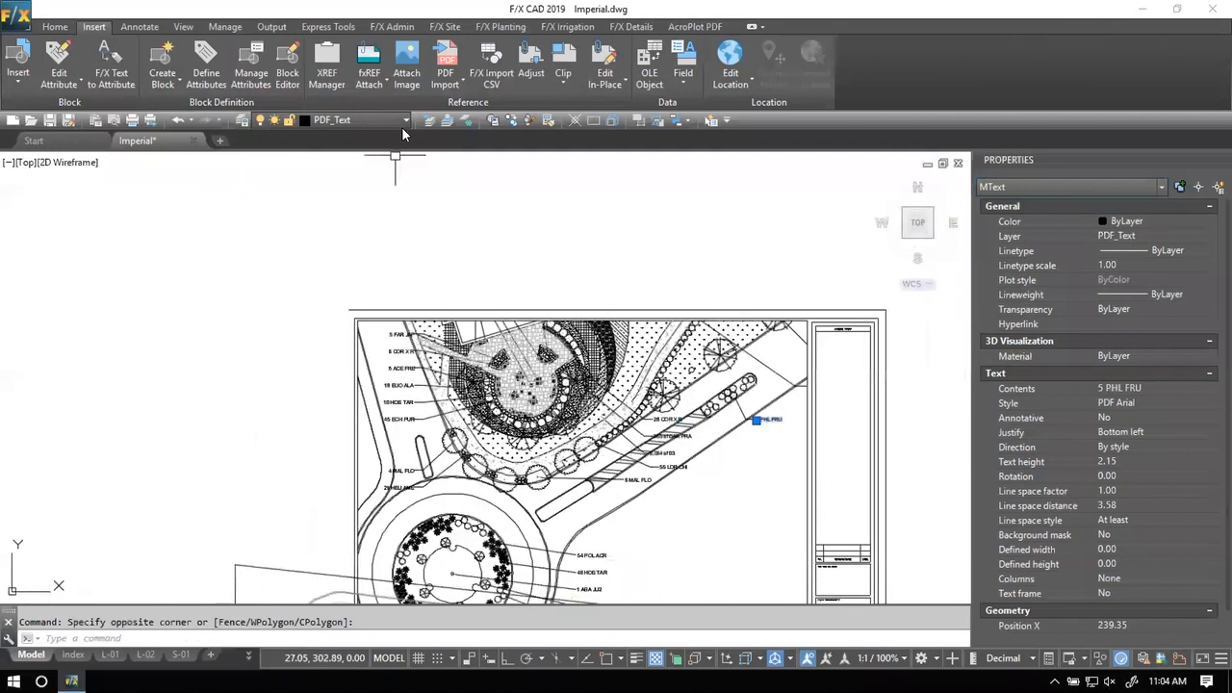
Step: Display the drawing's layer list and examine the layers with the PDF_ prefix, including PDF_L-WALK-CNTR
text(la)
key(Return)
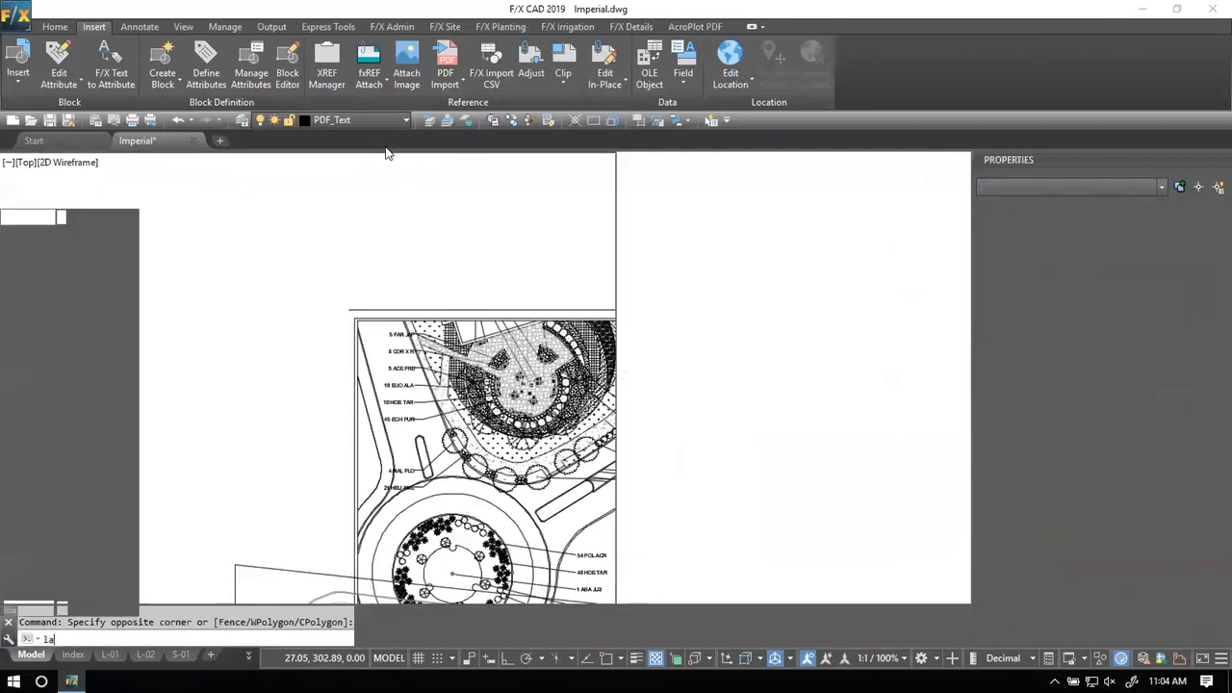
scroll(228, 451, down, 15)
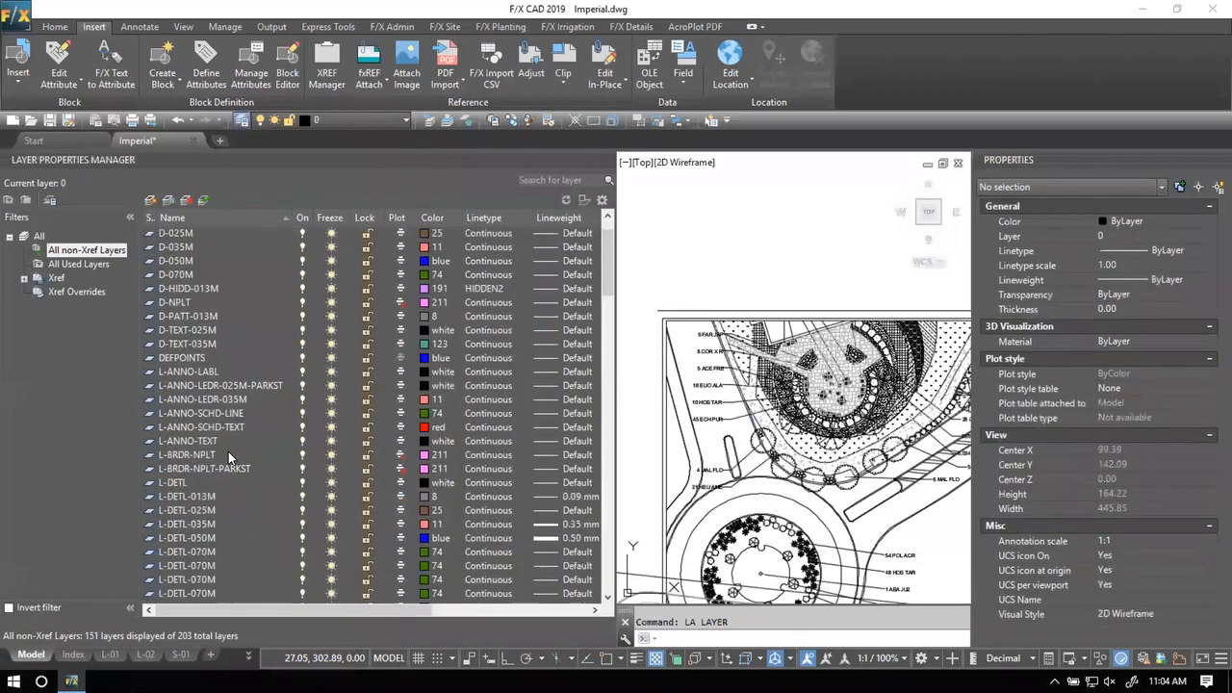
scroll(228, 452, up, 3)
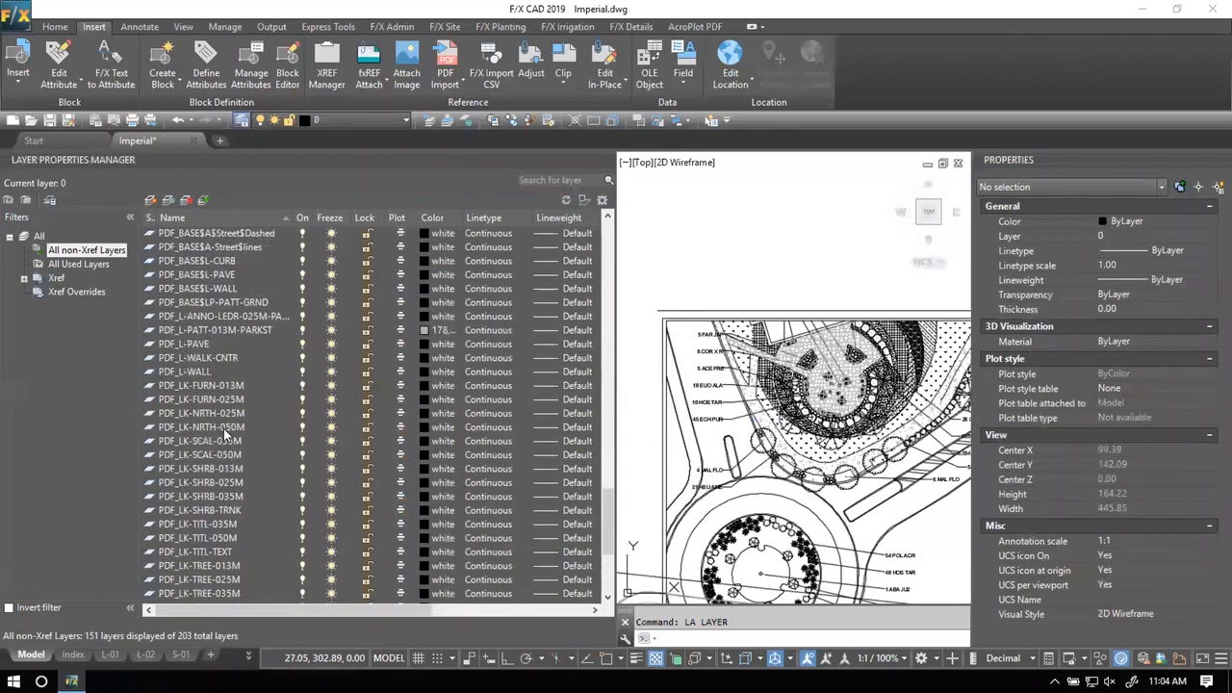
scroll(274, 373, down, 10)
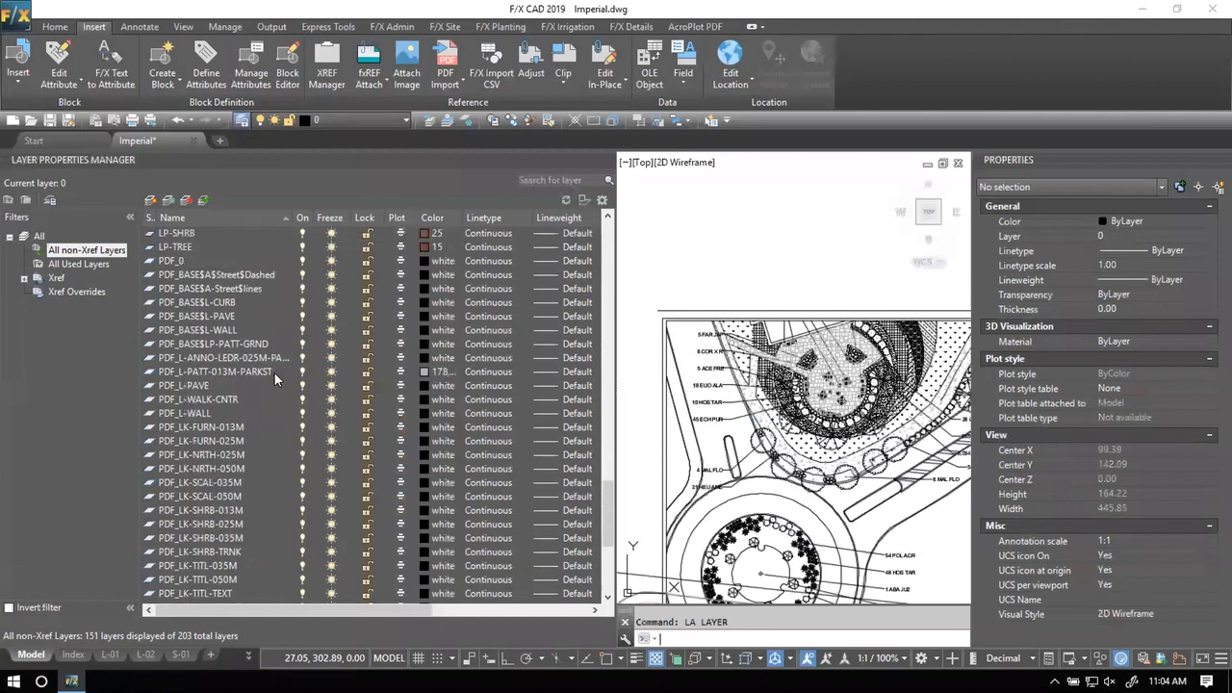
scroll(251, 357, down, 12)
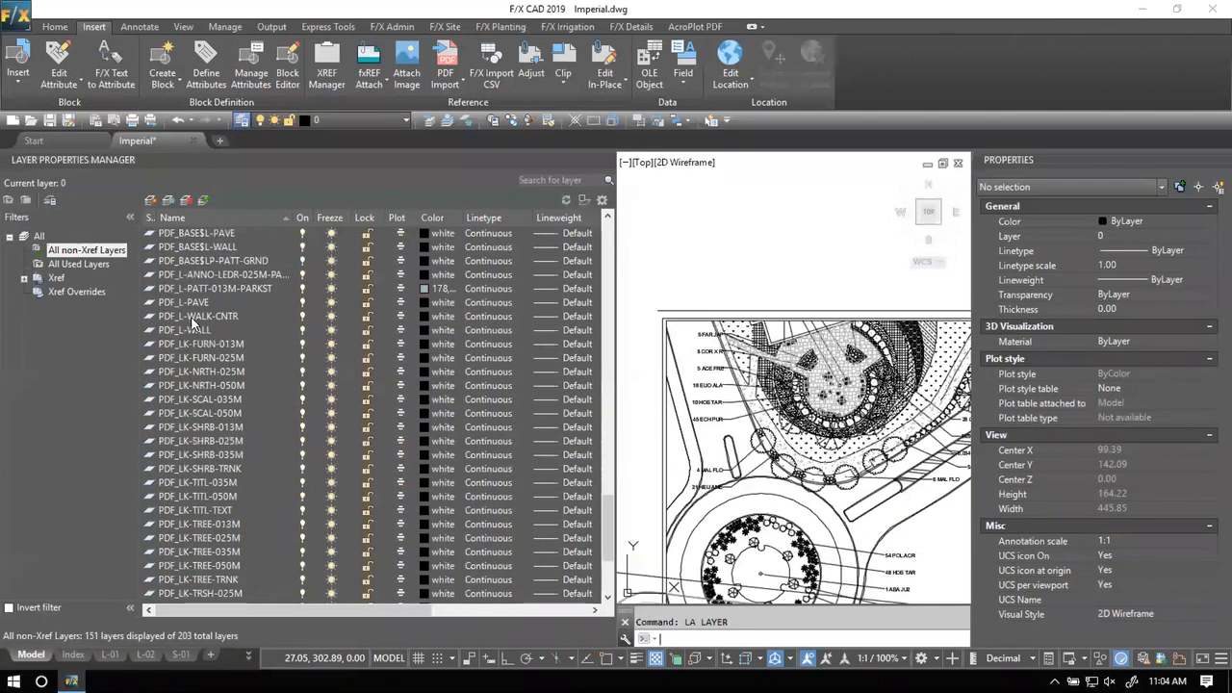
click(177, 321)
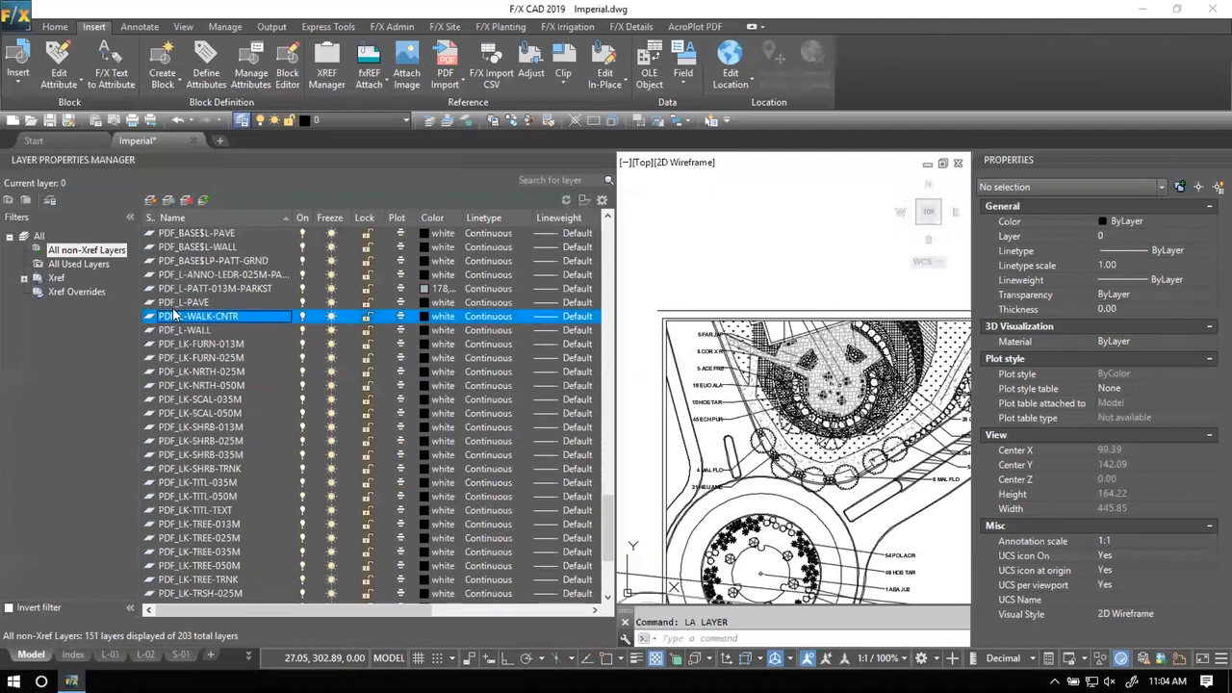
scroll(210, 285, down, 4)
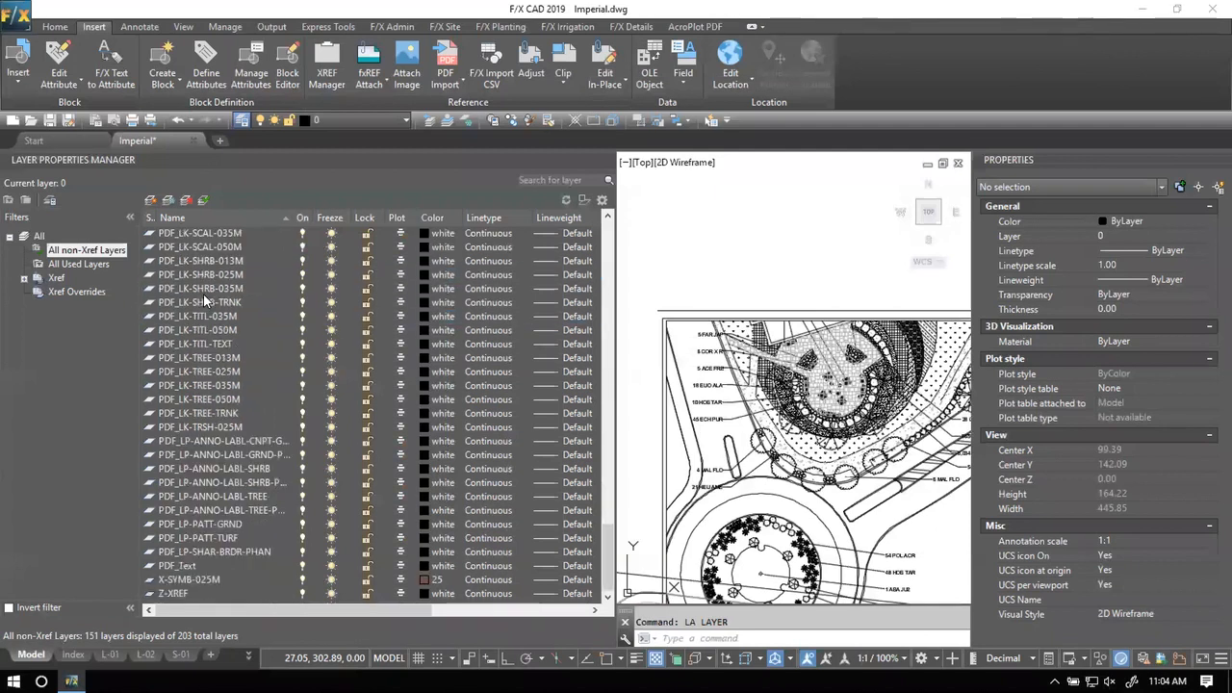